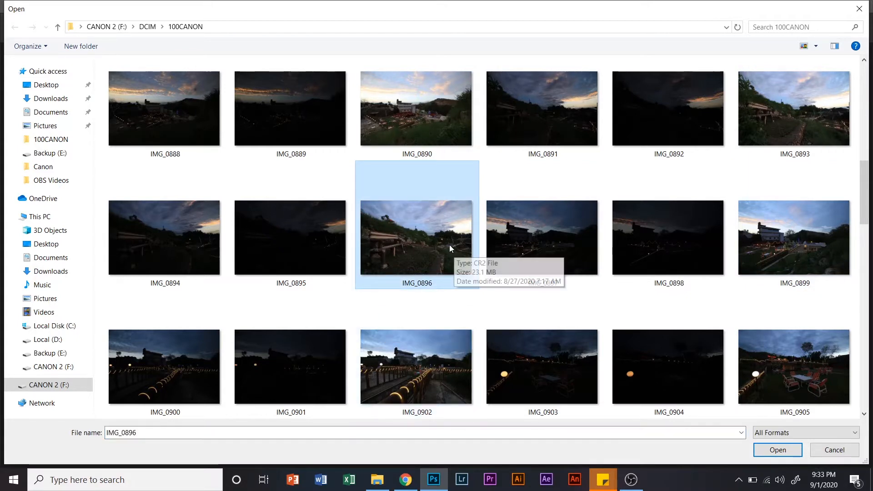
# Open the raw photo IMG_0896 and enable both chromatic aberration removal and lens profile corrections.
pyautogui.click(771, 450)
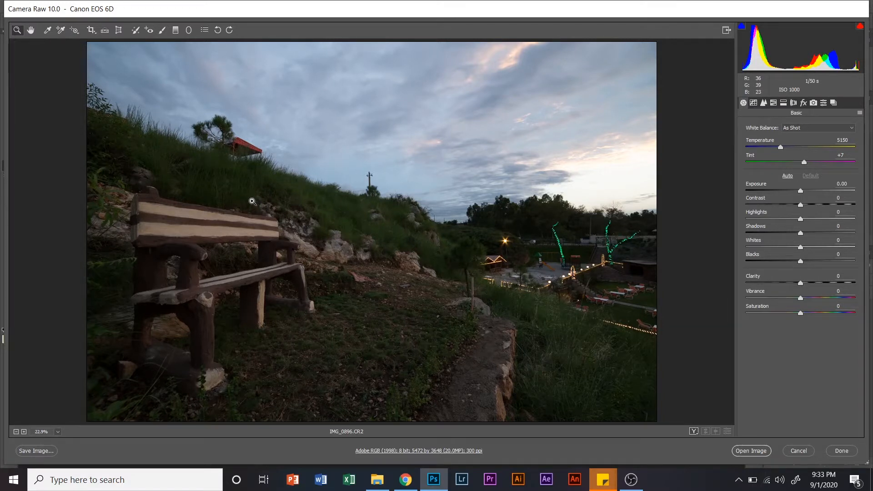
pyautogui.click(792, 102)
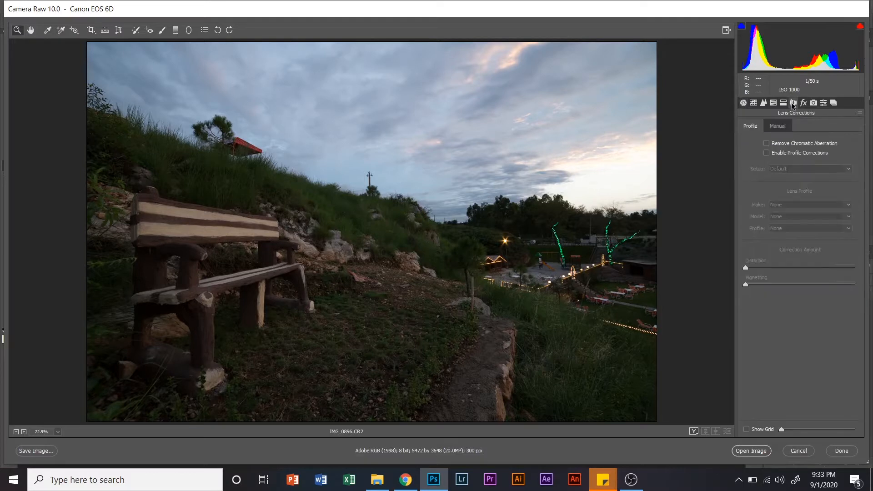
pyautogui.click(778, 148)
pyautogui.click(767, 152)
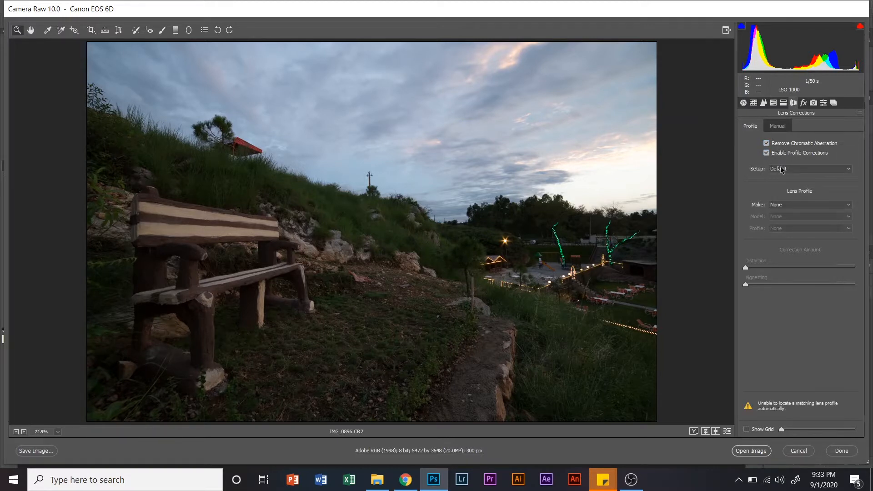
# Choose Samyang as the lens make for the profile correction.
pyautogui.click(787, 204)
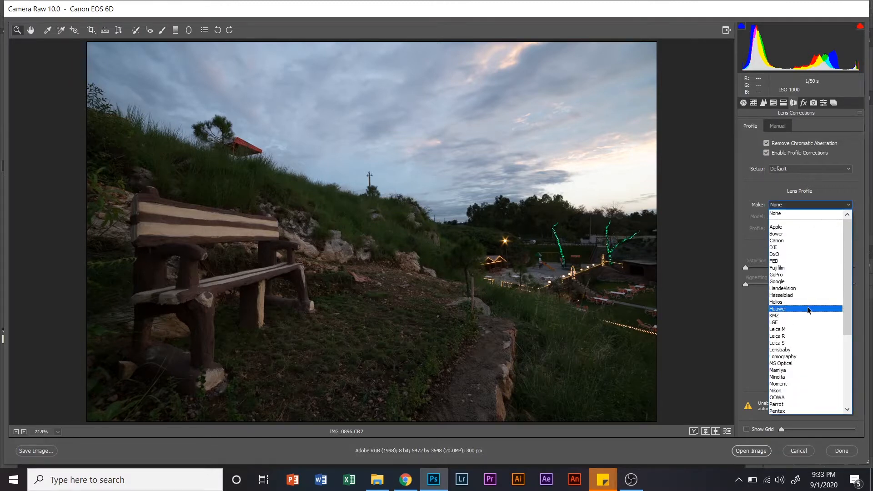
pyautogui.scroll(-4, 806, 306)
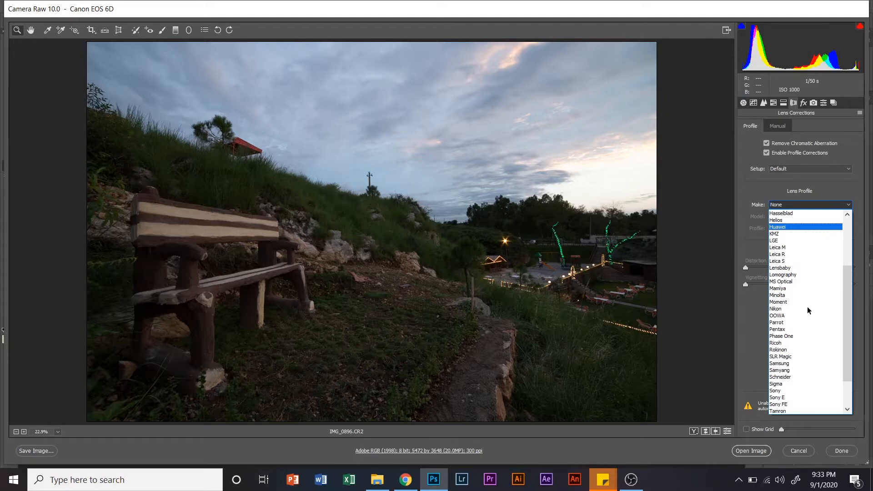
pyautogui.click(790, 370)
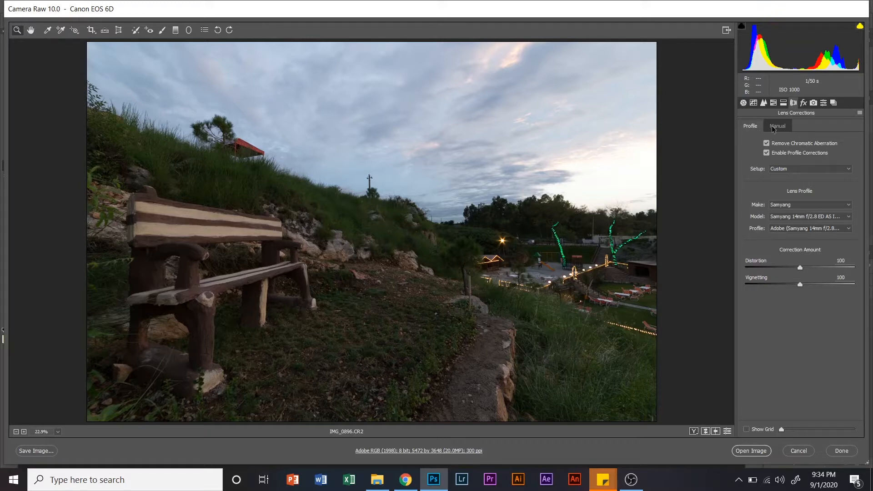
# Set the sharpening Masking to 75 while previewing the edge mask, and raise the Color noise reduction.
pyautogui.click(763, 103)
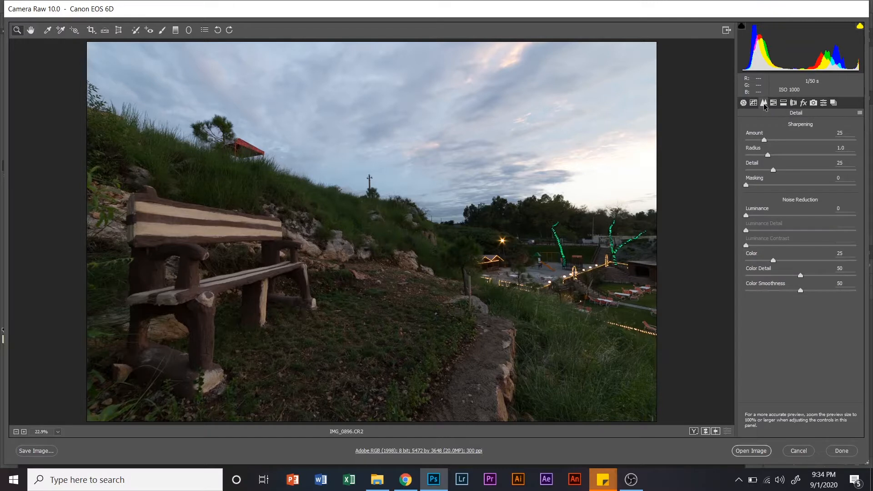
pyautogui.press('alt')
pyautogui.keyDown('alt'); pyautogui.click(746, 184); pyautogui.keyUp('alt')
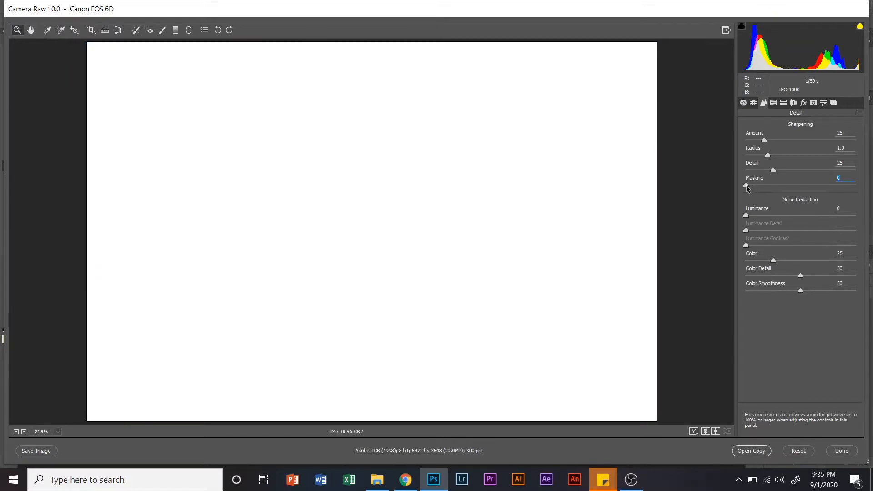
pyautogui.moveTo(746, 185); pyautogui.dragTo(805, 185)
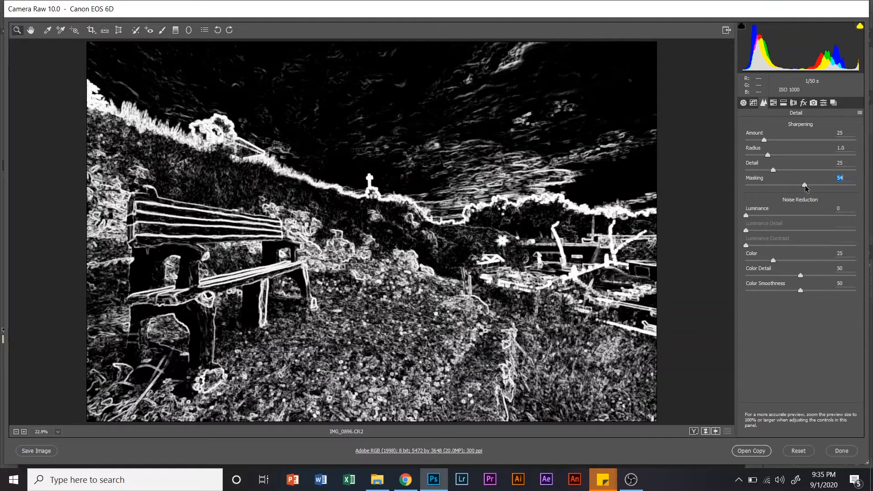
pyautogui.moveTo(804, 185); pyautogui.dragTo(831, 184)
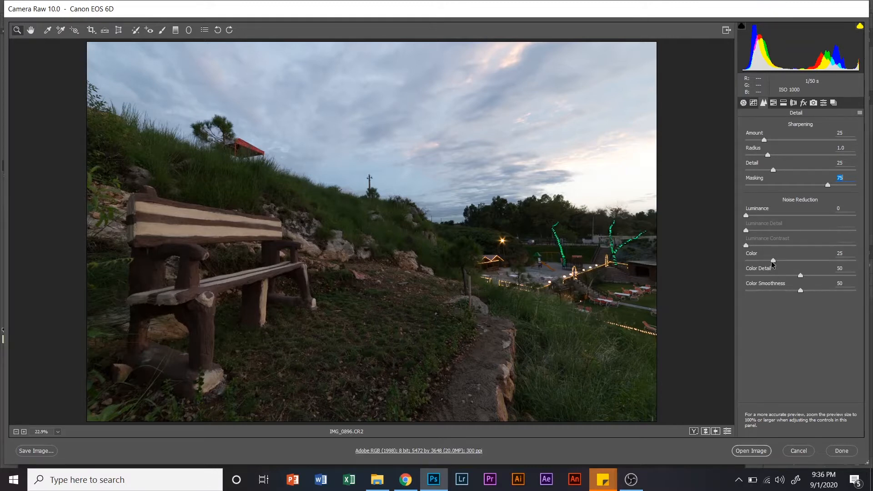
pyautogui.moveTo(771, 264); pyautogui.dragTo(801, 264)
# Set the white balance preset to Cloudy after trying Auto, As Shot and Daylight on the photo.
pyautogui.click(742, 103)
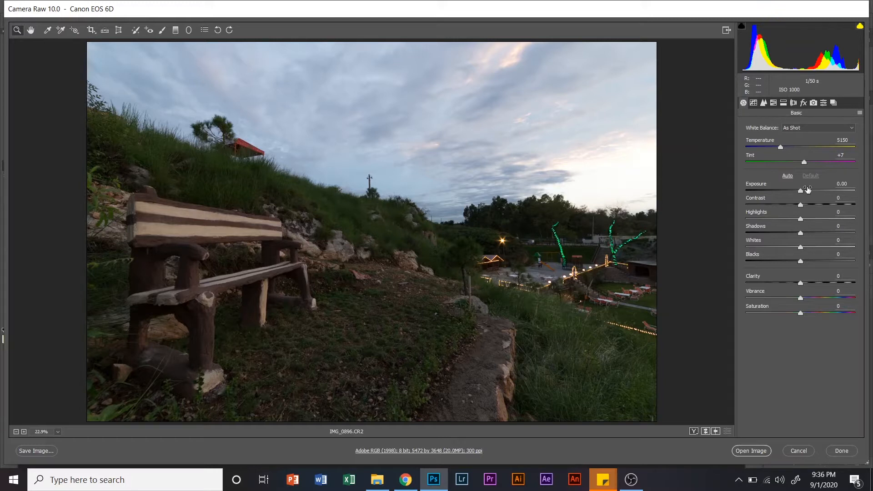
pyautogui.click(804, 129)
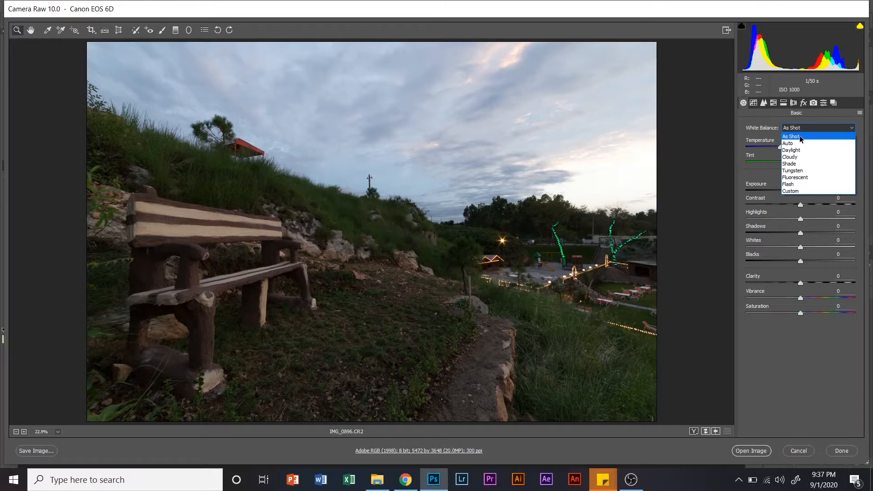
pyautogui.click(797, 143)
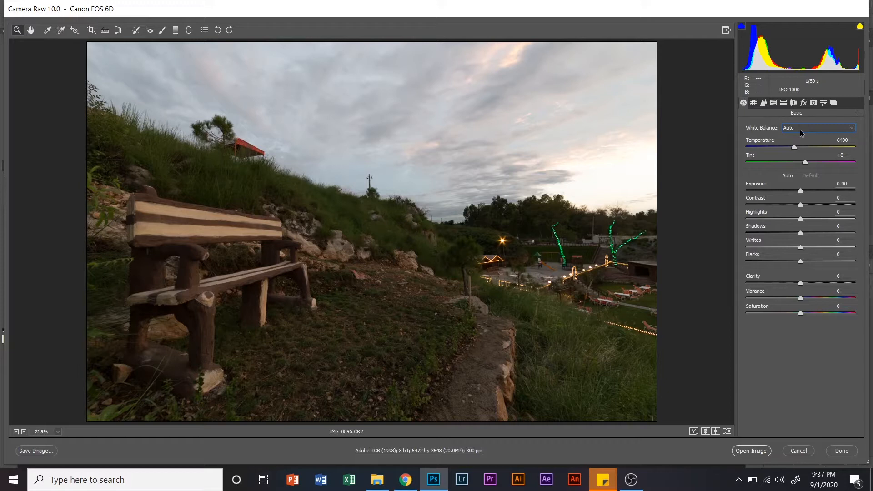
pyautogui.click(800, 130)
pyautogui.click(799, 136)
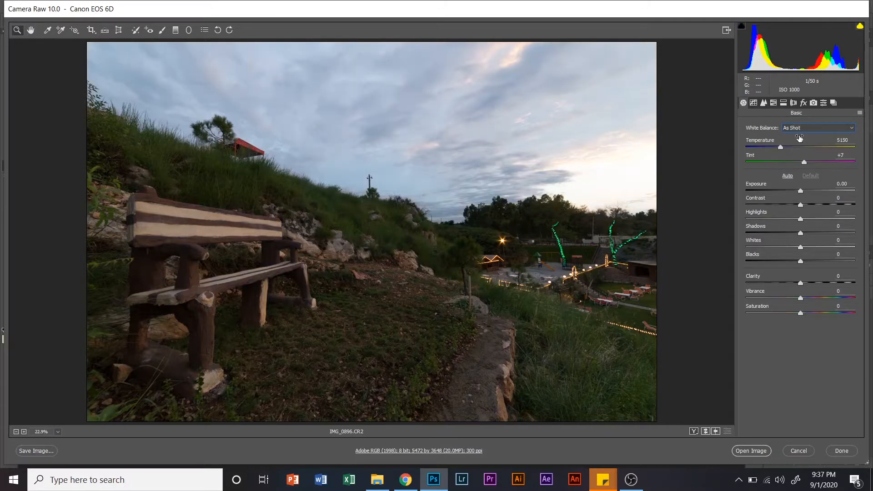
pyautogui.click(800, 130)
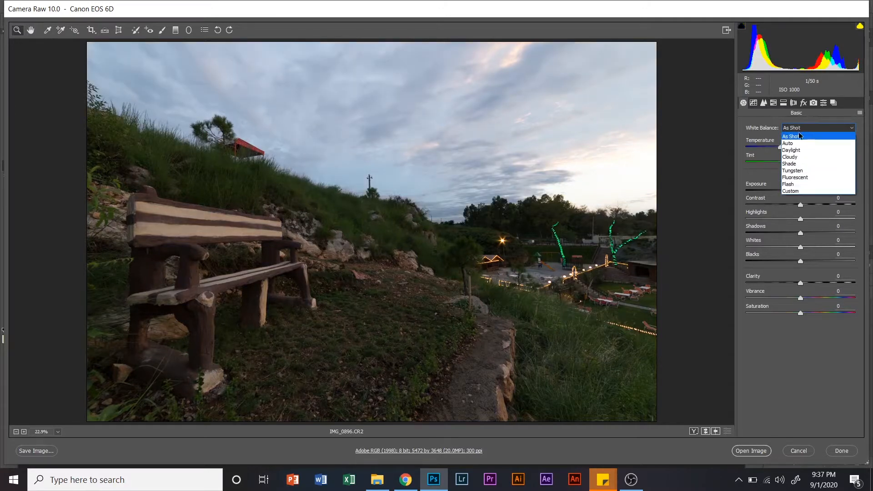
pyautogui.click(795, 146)
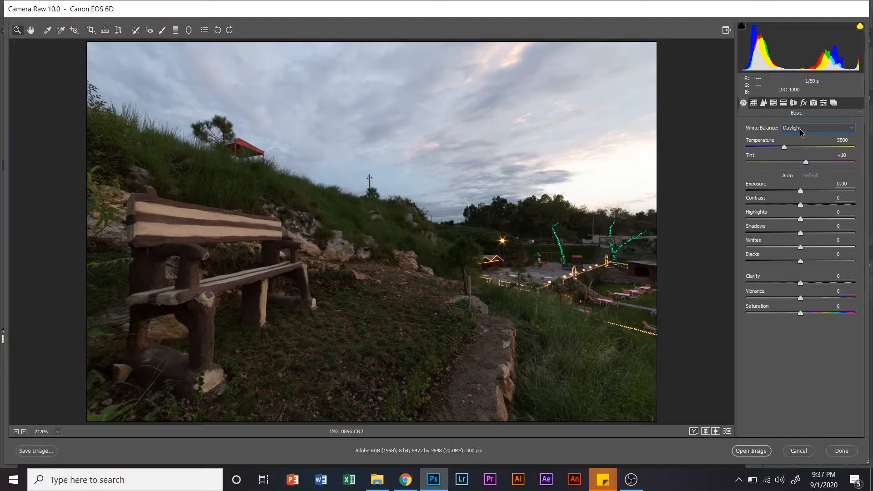
pyautogui.click(799, 129)
pyautogui.click(800, 157)
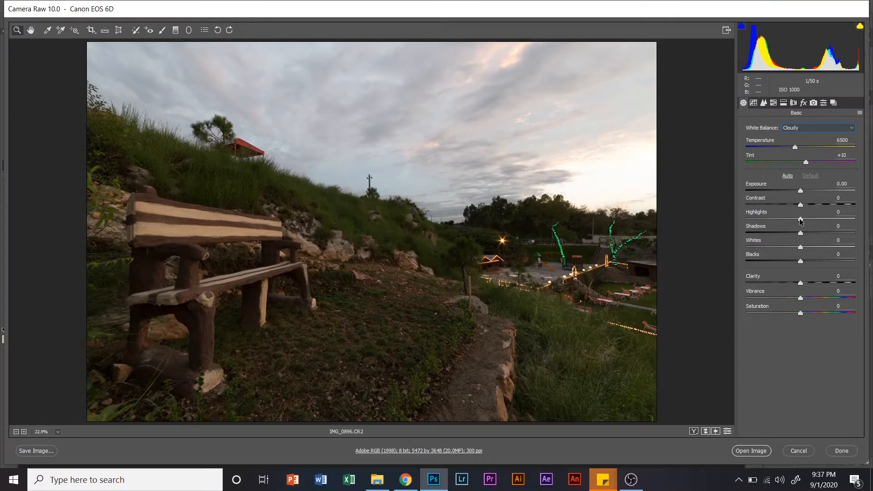
# Lower the Highlights to -100 and set the Shadows to +70, comparing against +100.
pyautogui.moveTo(801, 221); pyautogui.dragTo(739, 221)
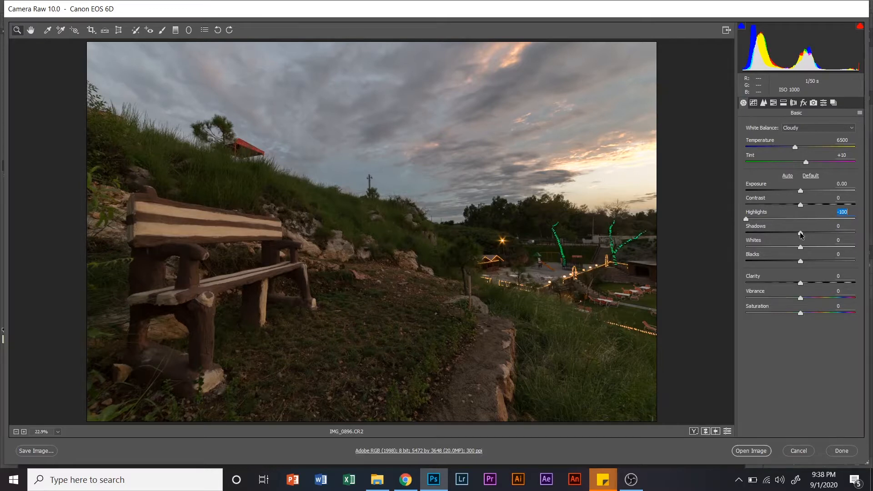
pyautogui.moveTo(800, 233); pyautogui.dragTo(863, 233)
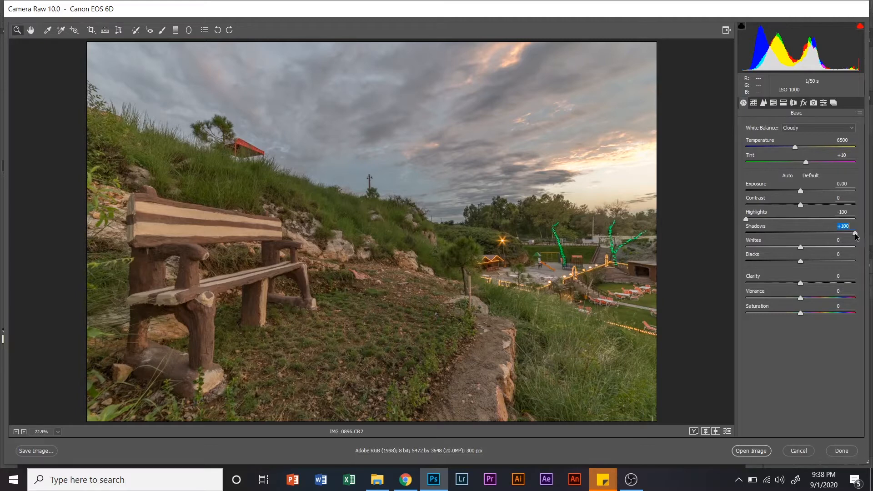
pyautogui.moveTo(855, 234); pyautogui.dragTo(837, 233)
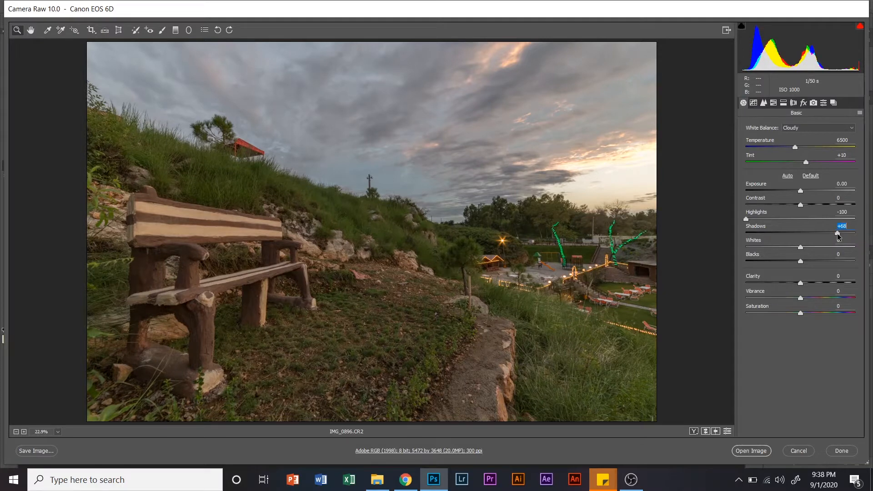
pyautogui.moveTo(836, 233); pyautogui.dragTo(871, 236)
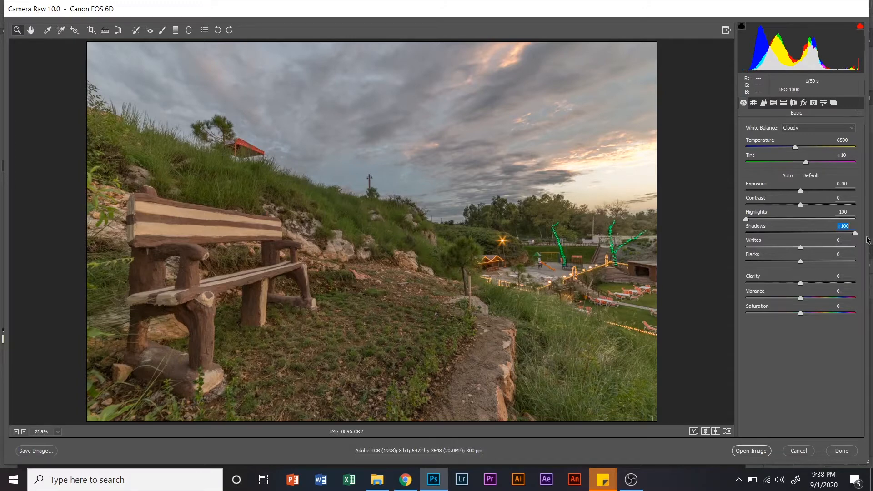
pyautogui.moveTo(855, 233); pyautogui.dragTo(839, 233)
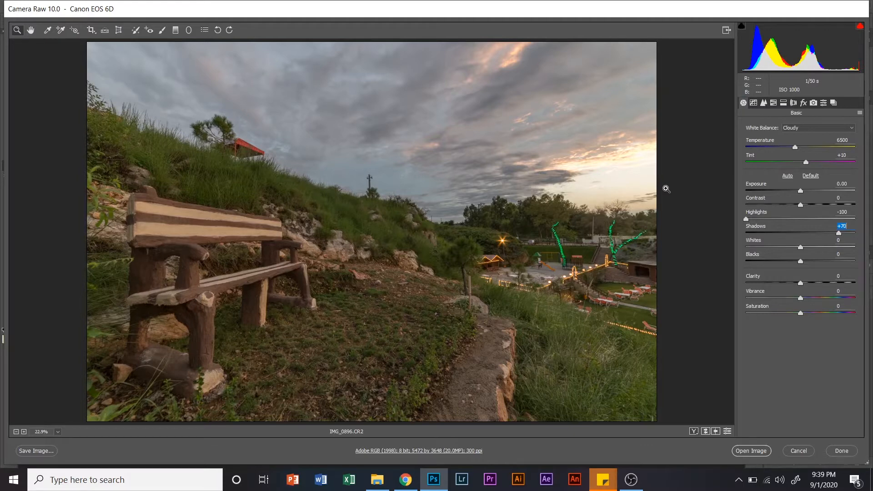
# Lower the Whites to -100 while checking the highlight clipping preview.
pyautogui.moveTo(799, 246); pyautogui.dragTo(800, 247)
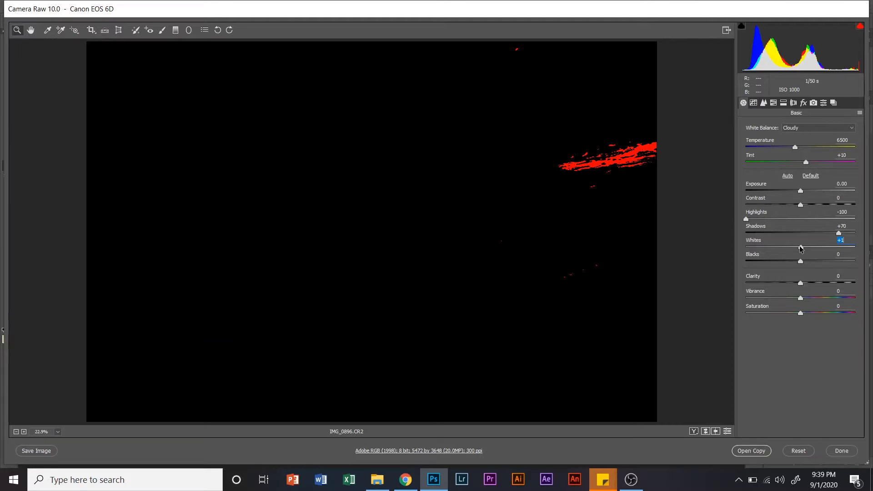
pyautogui.moveTo(801, 249); pyautogui.dragTo(770, 248)
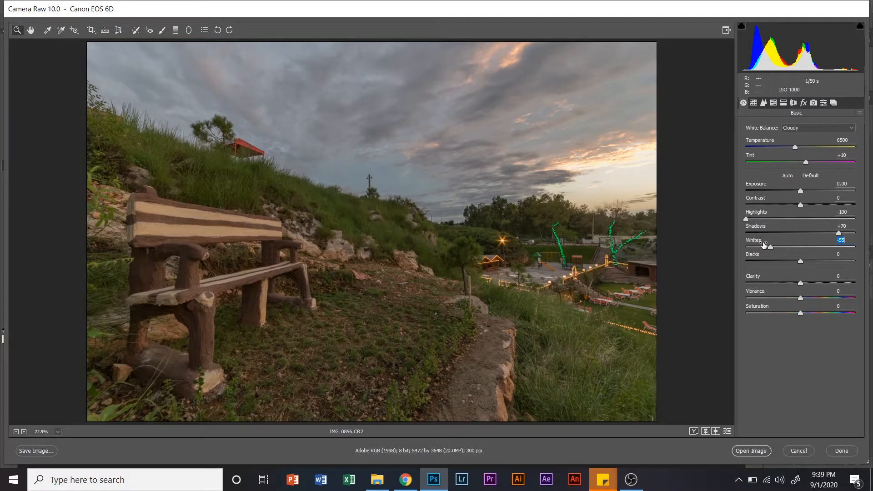
pyautogui.moveTo(770, 248); pyautogui.dragTo(739, 248)
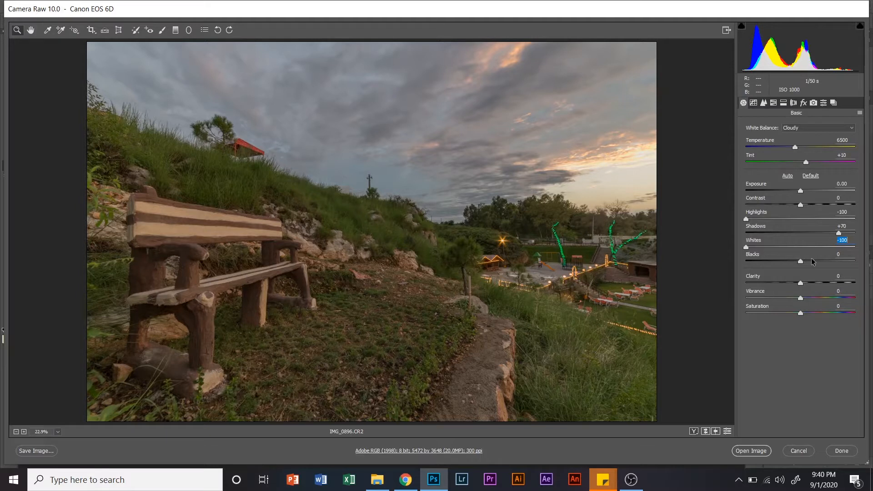
# Raise the Blacks to +31 while checking the shadow clipping preview.
pyautogui.keyDown('alt'); pyautogui.click(801, 261); pyautogui.keyUp('alt')
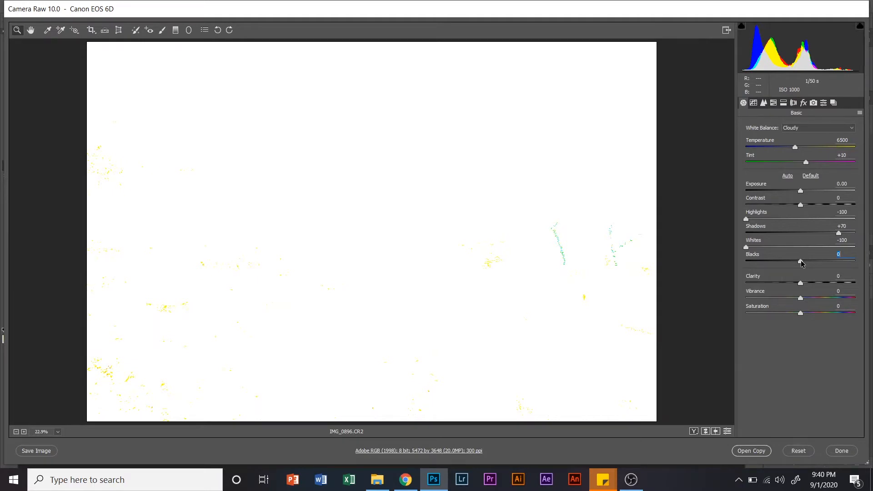
pyautogui.moveTo(802, 263); pyautogui.dragTo(815, 263)
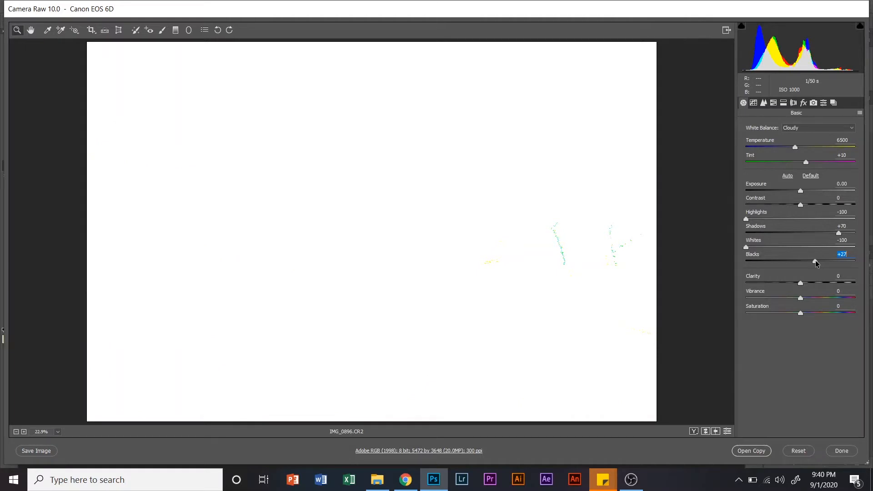
pyautogui.moveTo(815, 260); pyautogui.dragTo(818, 260)
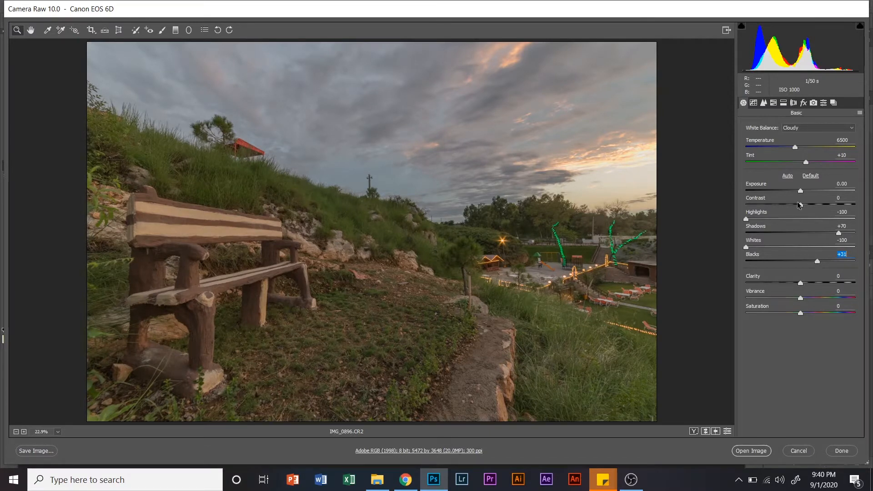
# Set the Contrast to +11 and the Exposure to -0.05.
pyautogui.moveTo(799, 204); pyautogui.dragTo(805, 203)
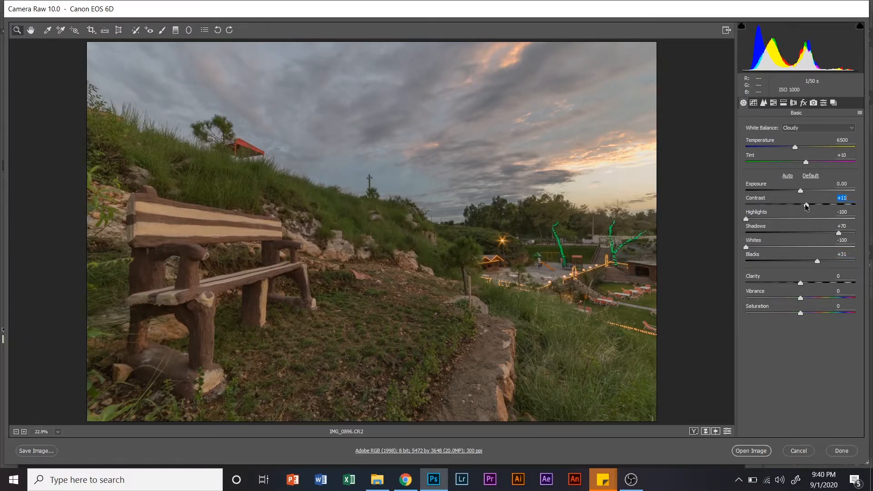
pyautogui.hotkey('shift', 'Tab')
pyautogui.press('Down')
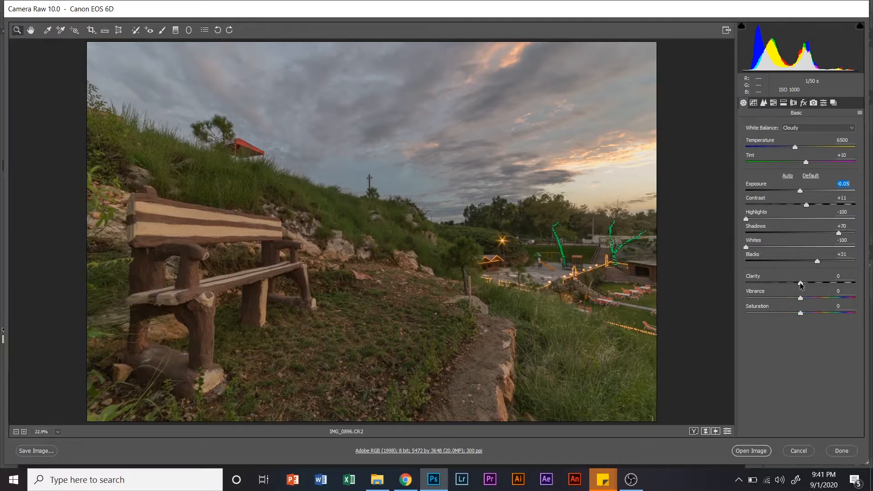
# Try Clarity values of +99, +8 and -2 on the photo.
pyautogui.moveTo(801, 285); pyautogui.dragTo(855, 285)
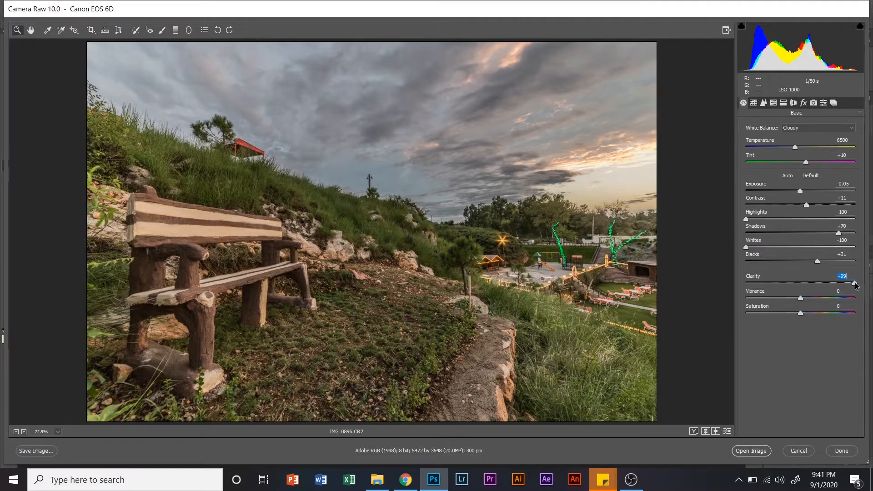
pyautogui.click(808, 282)
pyautogui.moveTo(805, 283); pyautogui.dragTo(805, 283)
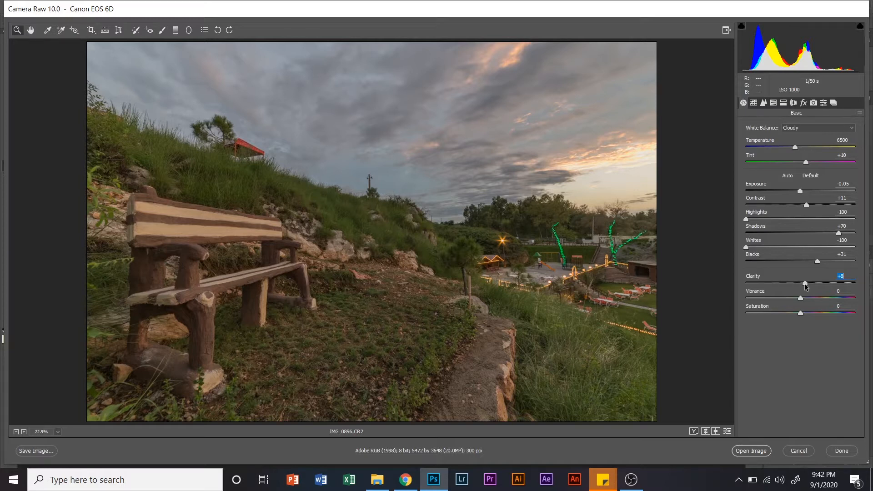
pyautogui.moveTo(803, 282); pyautogui.dragTo(805, 282)
pyautogui.moveTo(805, 283); pyautogui.dragTo(799, 283)
# Set the Clarity to +10, judging its effect on the bench's wood texture up close.
pyautogui.click(327, 309)
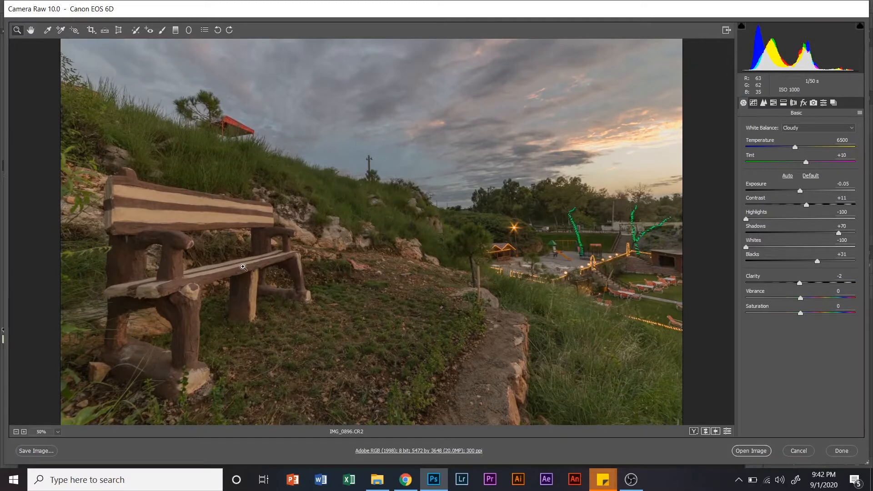
pyautogui.click(244, 267)
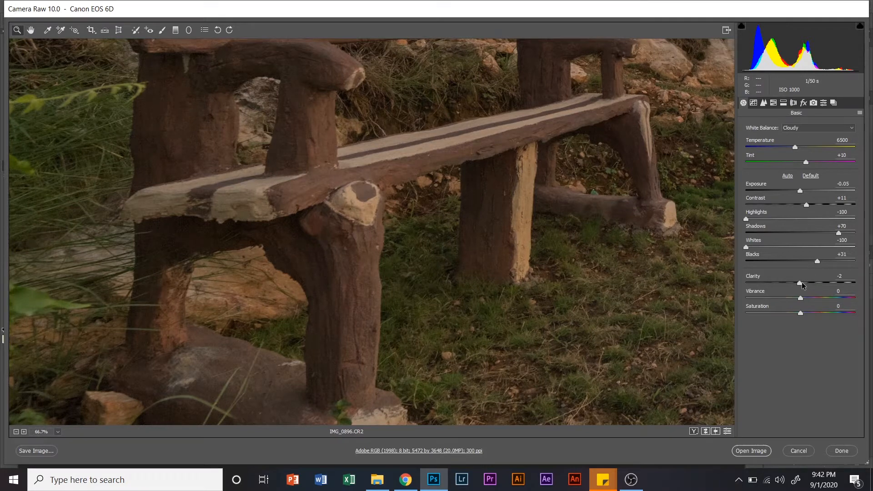
pyautogui.moveTo(799, 283); pyautogui.dragTo(804, 285)
pyautogui.write('0')
pyautogui.moveTo(801, 282)
pyautogui.mouseDown()
pyautogui.moveTo(816, 282)
pyautogui.moveTo(801, 281)
pyautogui.mouseUp()
pyautogui.moveTo(803, 283); pyautogui.dragTo(808, 282)
pyautogui.click(57, 432)
pyautogui.click(62, 407)
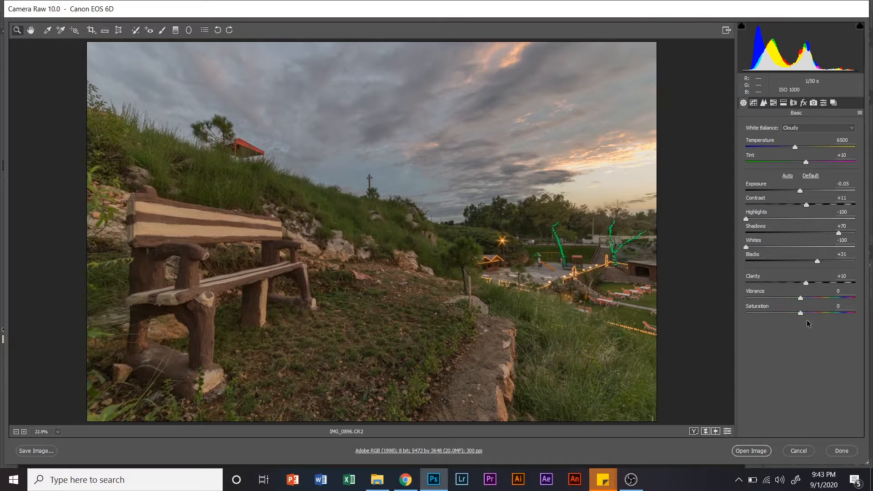
# Open the developed photo from Camera Raw in Photoshop and convert its locked Background into a regular layer.
pyautogui.click(753, 451)
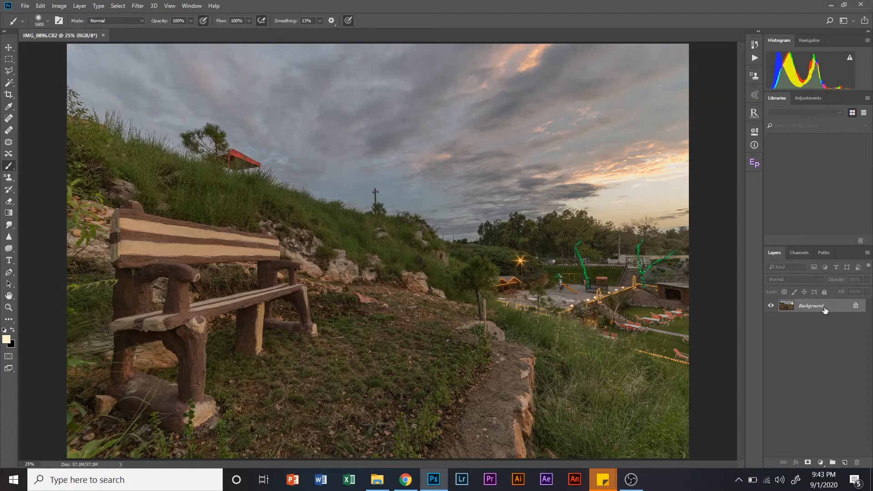
pyautogui.doubleClick(811, 306)
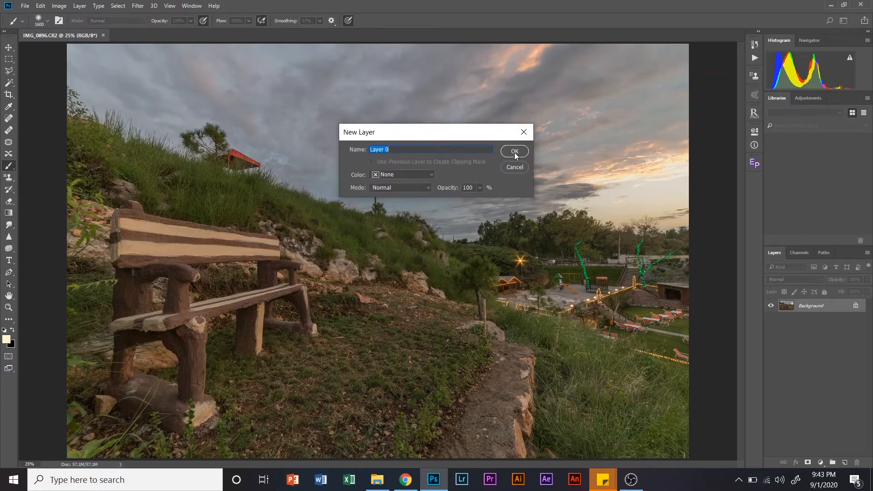
pyautogui.click(515, 154)
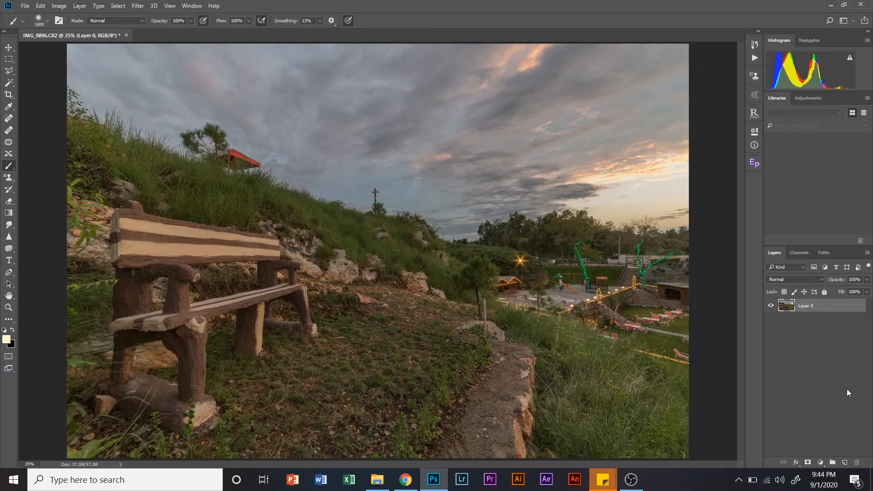
# Add a Curves adjustment layer and darken the shadows with a curve point at input 72, output 55.
pyautogui.click(820, 462)
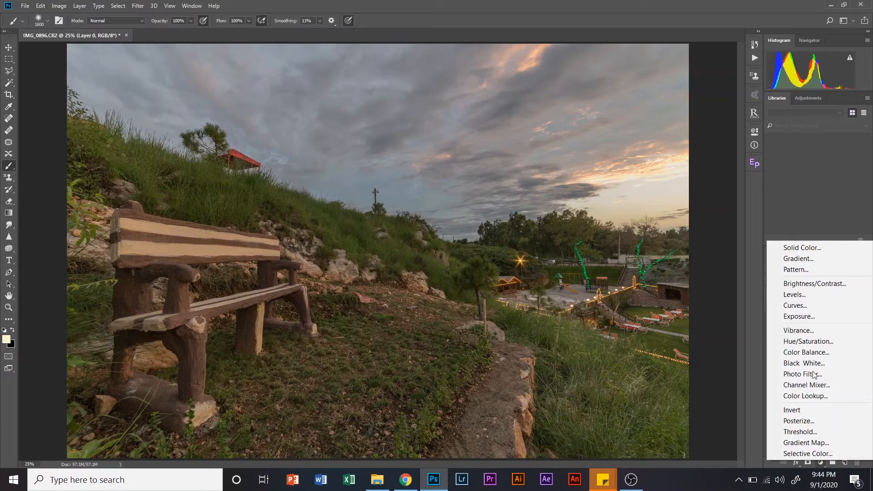
pyautogui.click(805, 306)
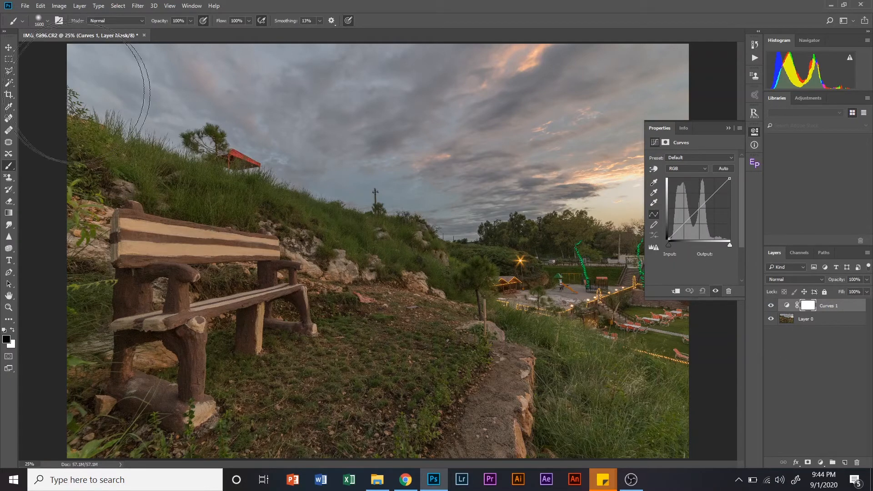
pyautogui.click(8, 48)
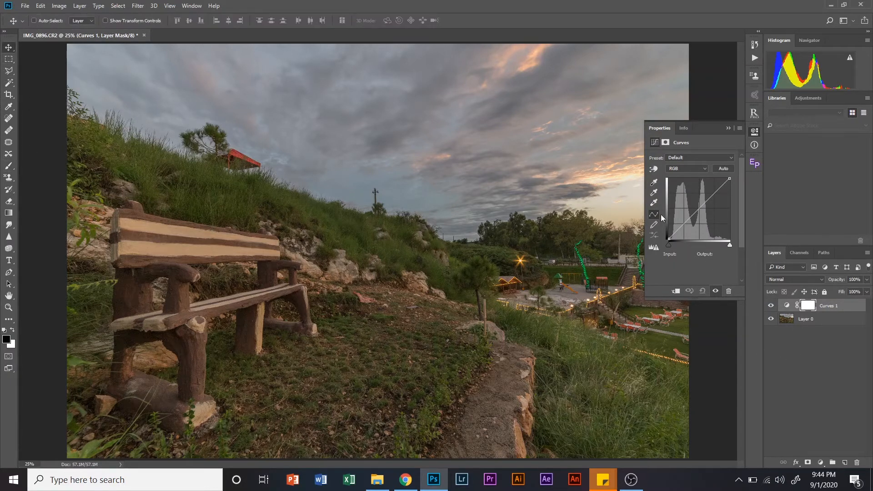
pyautogui.click(683, 224)
pyautogui.moveTo(683, 224); pyautogui.dragTo(686, 225)
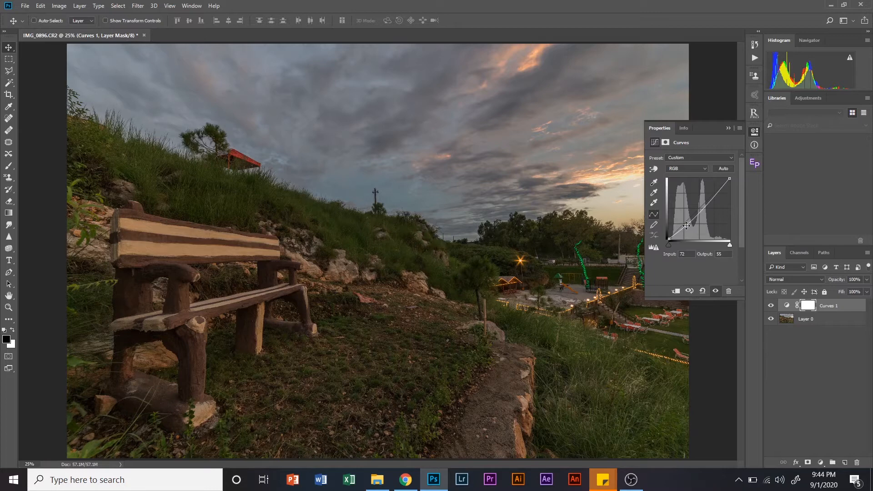
# Brighten the highlights with a curve point at input 184, output 198, and move the shadow point to input 68, output 55.
pyautogui.click(711, 199)
pyautogui.moveTo(711, 199)
pyautogui.mouseDown()
pyautogui.moveTo(701, 194)
pyautogui.moveTo(712, 192)
pyautogui.mouseUp()
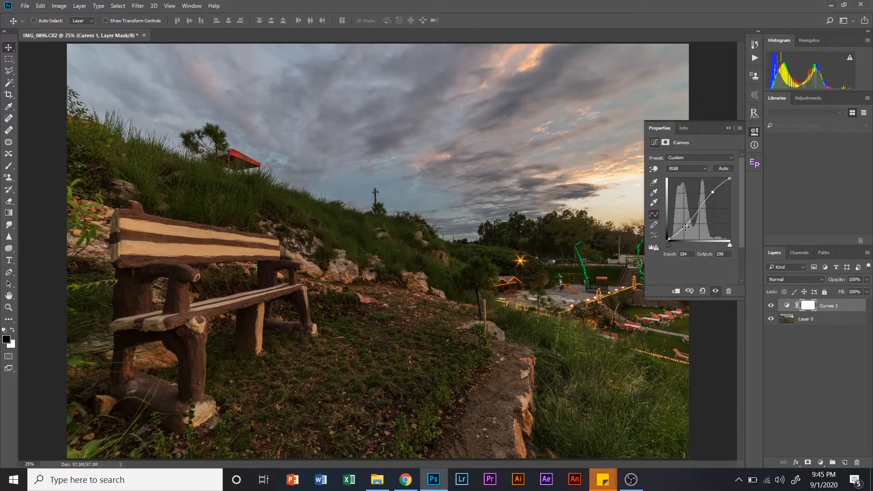
pyautogui.click(684, 226)
pyautogui.moveTo(684, 226); pyautogui.dragTo(685, 226)
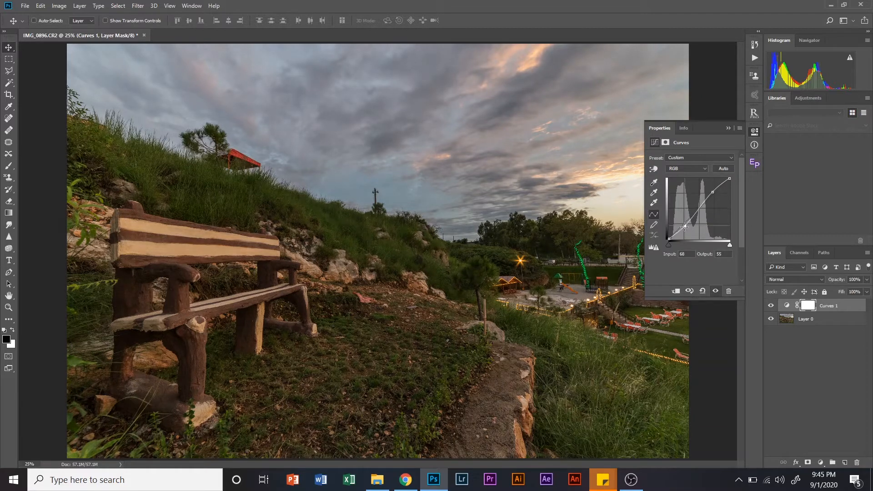
pyautogui.click(728, 129)
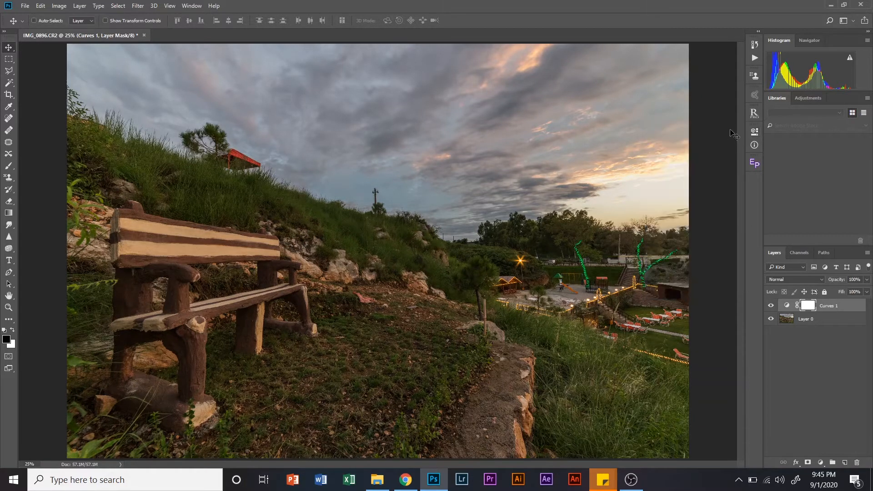
# Compare the photo with and without the Curves adjustment and reduce that layer's opacity to 71%.
pyautogui.click(771, 306)
pyautogui.click(771, 307)
pyautogui.click(771, 306)
pyautogui.click(769, 309)
pyautogui.click(769, 308)
pyautogui.doubleClick(786, 306)
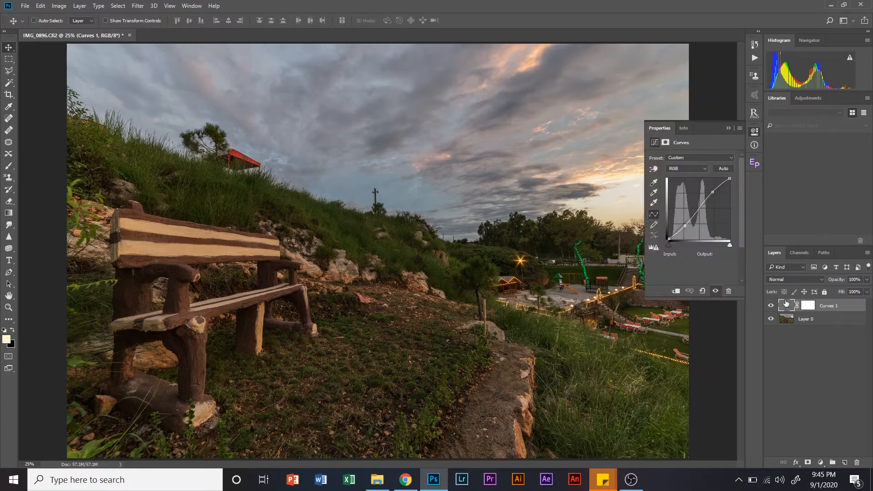
pyautogui.click(728, 128)
pyautogui.click(866, 279)
pyautogui.moveTo(866, 290); pyautogui.dragTo(826, 291)
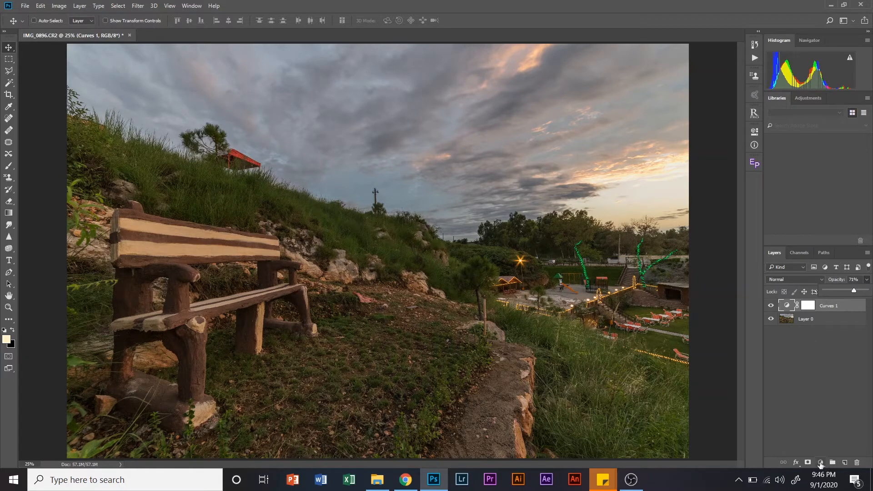
# Add a Color Balance adjustment layer and set the Highlights' Yellow–Blue value to -2.
pyautogui.click(820, 462)
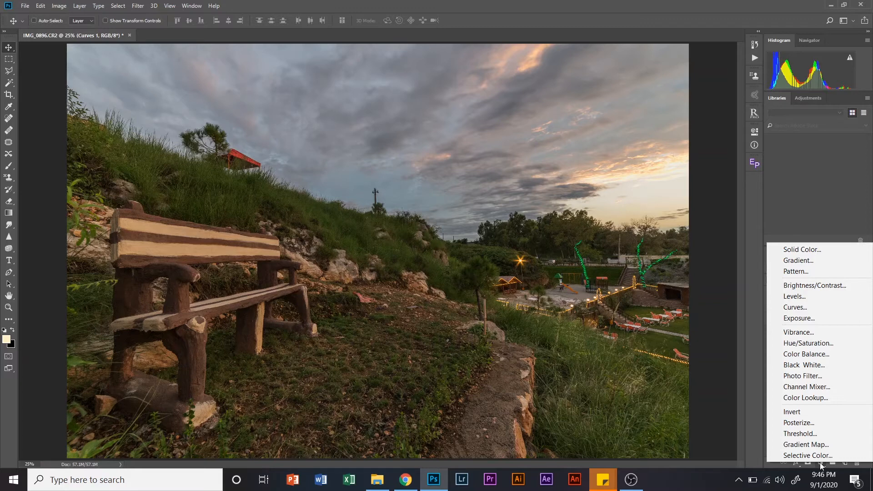
pyautogui.click(821, 354)
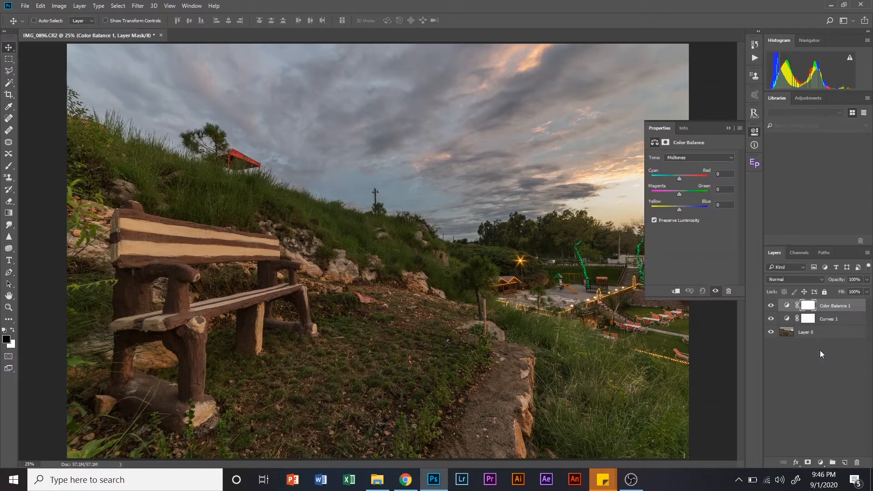
pyautogui.click(689, 159)
pyautogui.click(685, 174)
pyautogui.moveTo(677, 209); pyautogui.dragTo(675, 209)
pyautogui.moveTo(678, 210); pyautogui.dragTo(681, 209)
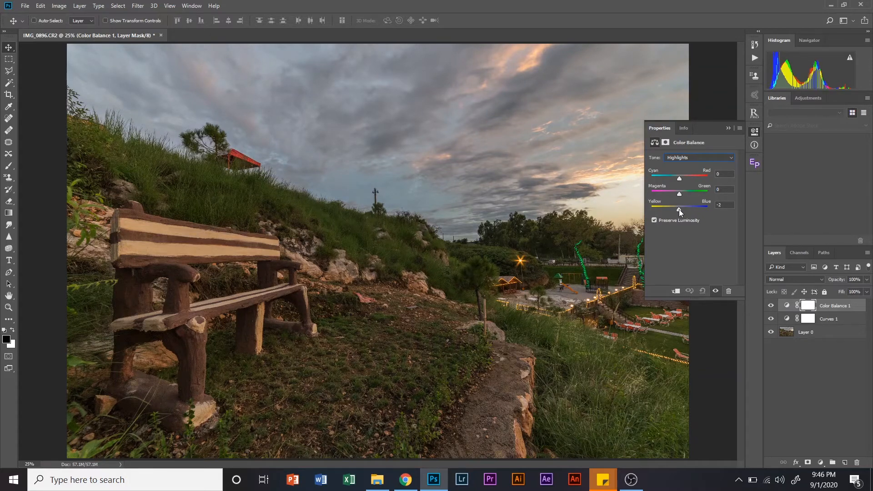
# Set the Color Balance Midtones to Yellow–Blue -5 and Cyan–Red +5.
pyautogui.click(682, 157)
pyautogui.click(680, 169)
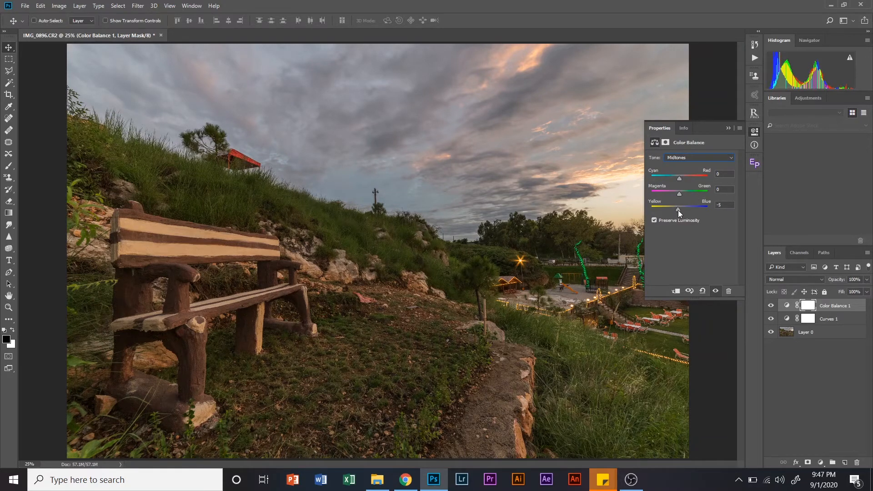
pyautogui.moveTo(679, 179); pyautogui.dragTo(681, 179)
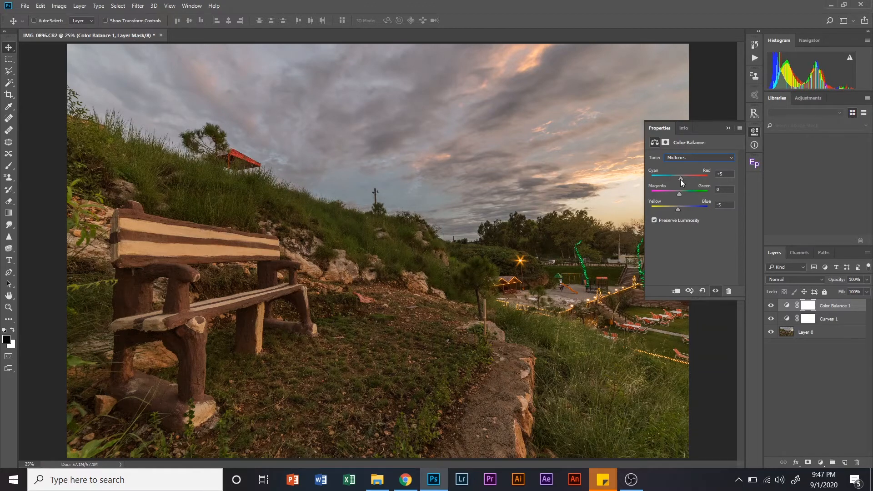
# Fine-tune the Color Balance Shadows on Yellow–Blue and shift them slightly toward red on Cyan–Red.
pyautogui.click(683, 158)
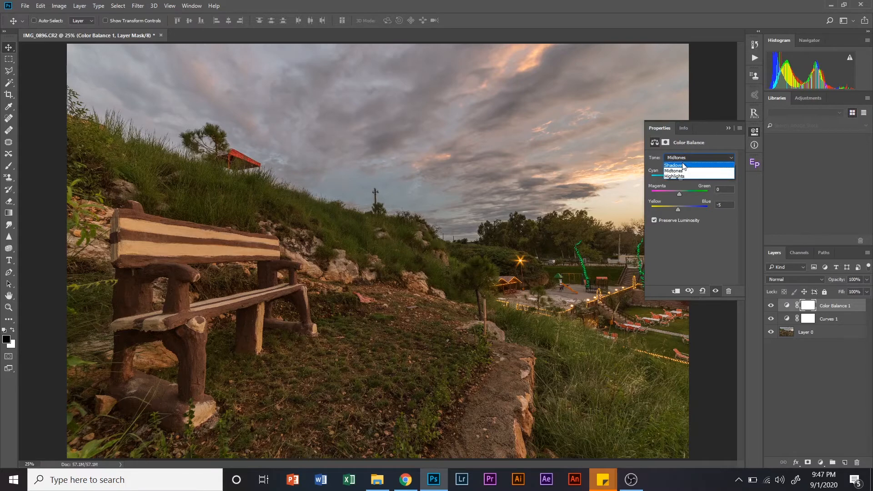
pyautogui.click(682, 166)
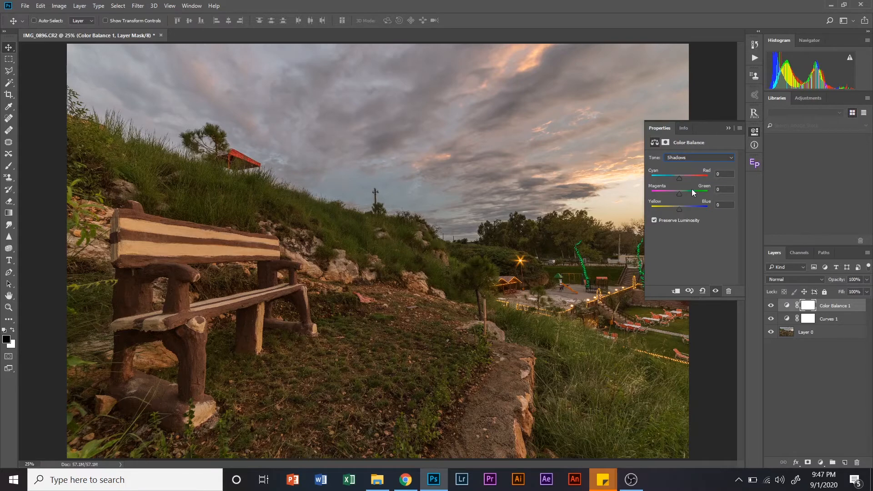
pyautogui.click(680, 210)
pyautogui.moveTo(680, 209); pyautogui.dragTo(679, 209)
pyautogui.moveTo(678, 179); pyautogui.dragTo(680, 179)
pyautogui.click(728, 129)
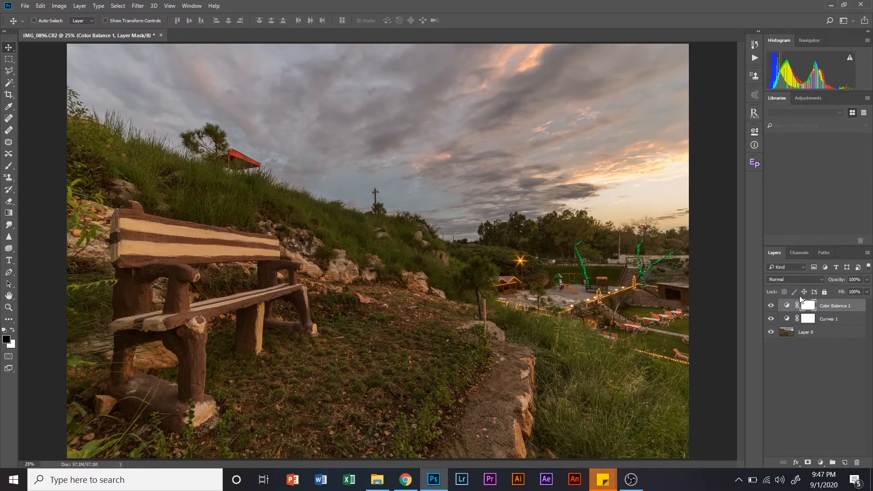
# Compare the photo with and without the Color Balance and Curves adjustments by toggling the layers' visibility.
pyautogui.click(771, 308)
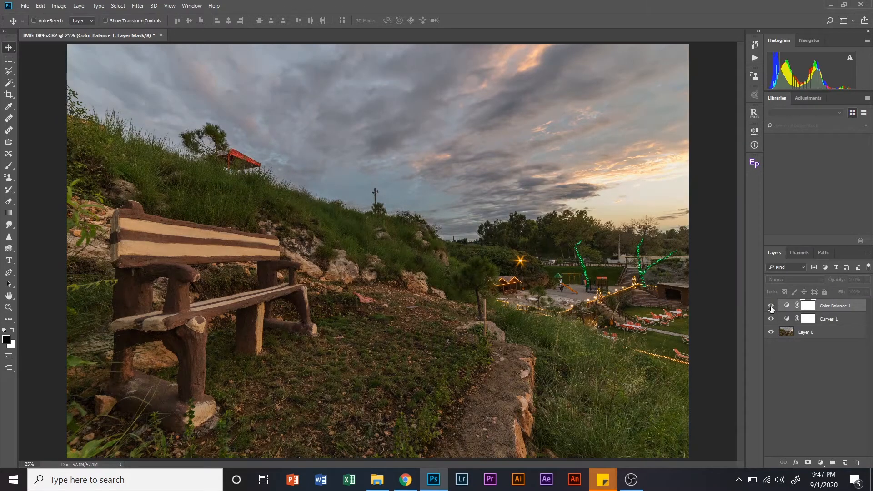
pyautogui.click(770, 308)
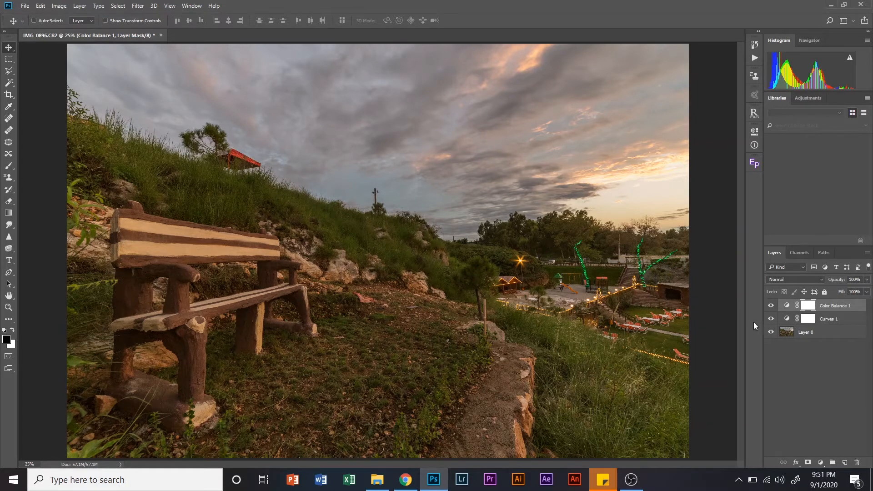
pyautogui.moveTo(771, 305); pyautogui.dragTo(770, 328)
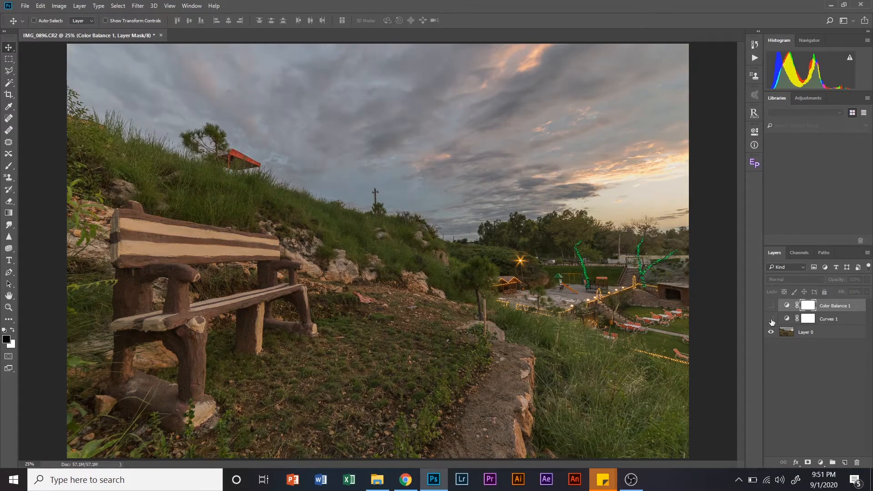
pyautogui.click(771, 319)
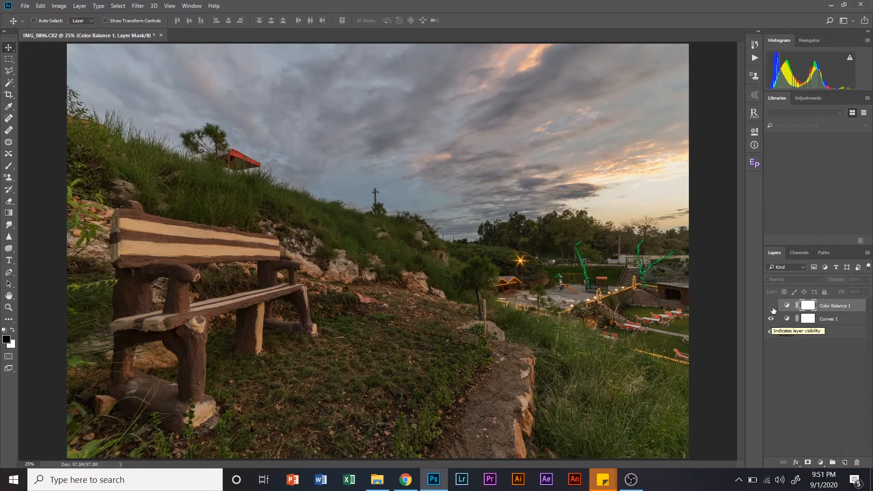
pyautogui.click(771, 305)
pyautogui.click(771, 306)
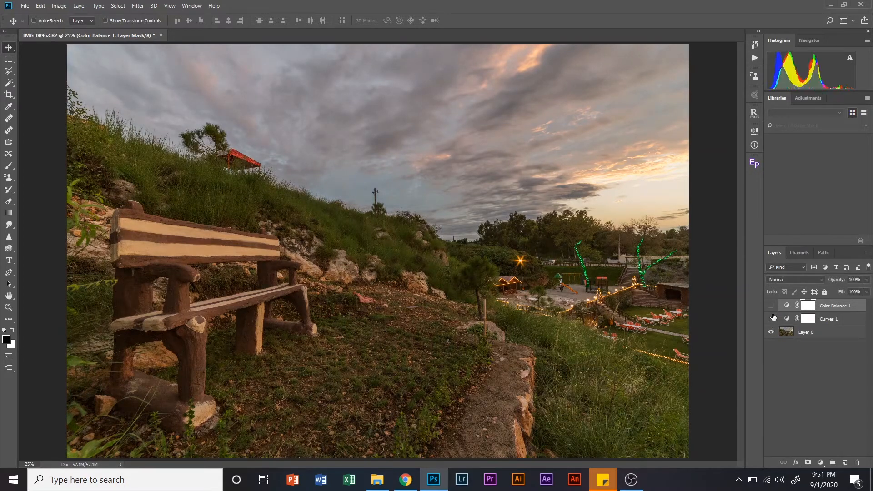
pyautogui.click(771, 306)
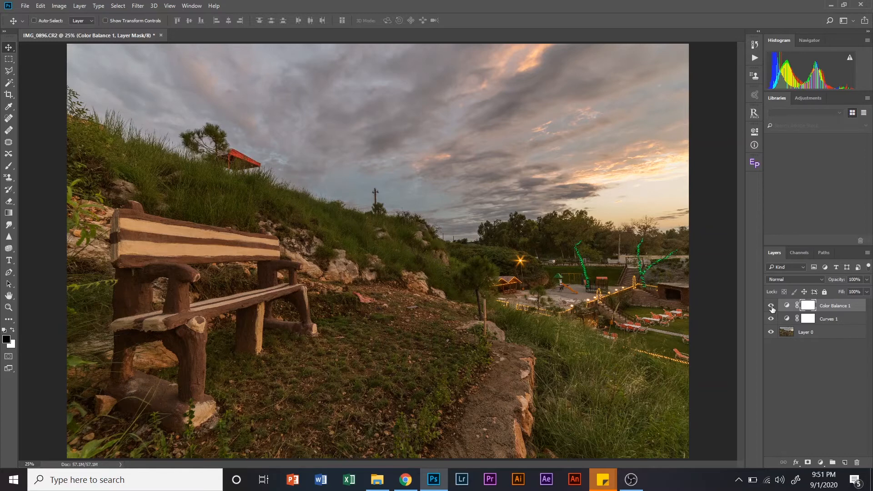
# Add a second Curves adjustment layer and darken the photo with a curve point at input 190, output 163.
pyautogui.click(820, 462)
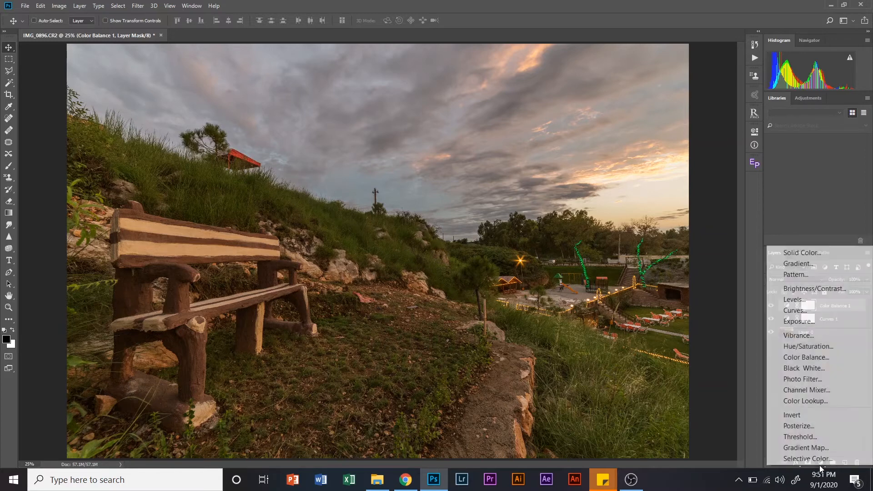
pyautogui.click(778, 311)
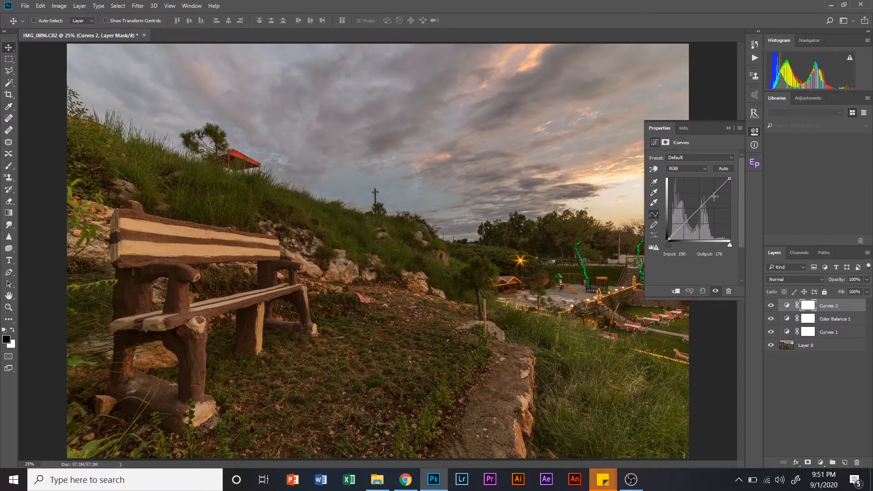
pyautogui.moveTo(712, 196); pyautogui.dragTo(713, 200)
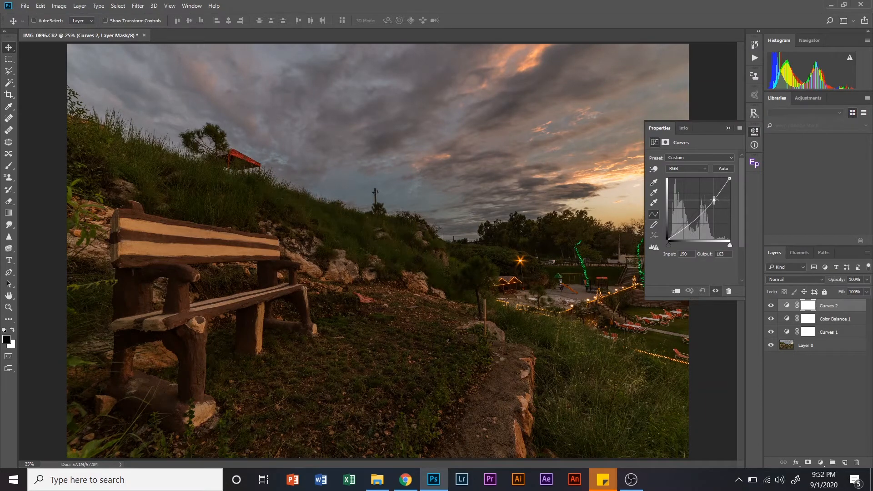
pyautogui.click(727, 127)
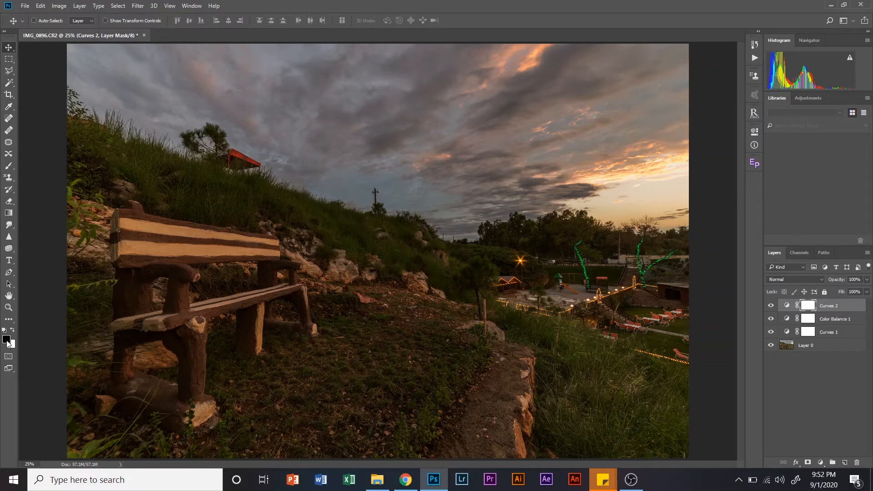
# Paint black on the second Curves layer's mask over the bench, hillside and foreground with a 1900 px brush at 50% flow.
pyautogui.click(8, 166)
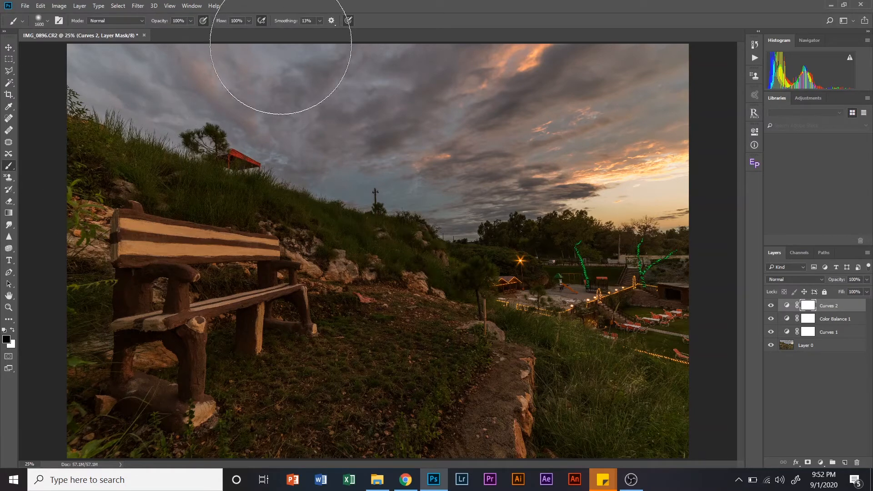
pyautogui.click(248, 21)
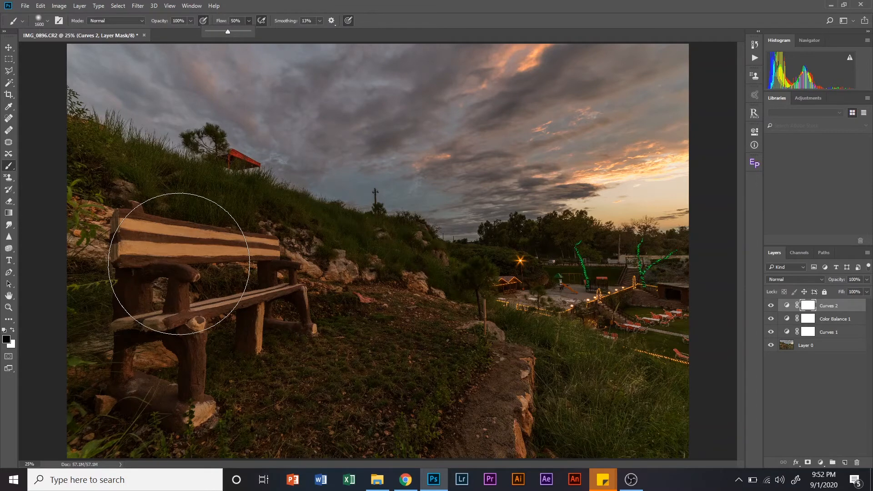
pyautogui.press(']')
pyautogui.press(']')
pyautogui.press(']')
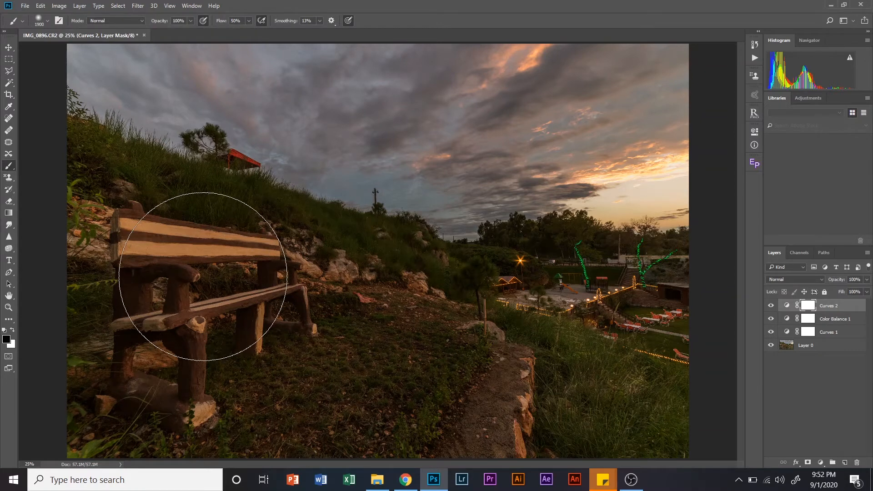
pyautogui.moveTo(166, 252)
pyautogui.mouseDown()
pyautogui.moveTo(349, 308)
pyautogui.moveTo(445, 321)
pyautogui.moveTo(592, 313)
pyautogui.moveTo(642, 338)
pyautogui.moveTo(602, 356)
pyautogui.moveTo(521, 368)
pyautogui.moveTo(294, 368)
pyautogui.moveTo(173, 341)
pyautogui.moveTo(147, 318)
pyautogui.moveTo(109, 243)
pyautogui.moveTo(243, 273)
pyautogui.moveTo(392, 328)
pyautogui.moveTo(486, 346)
pyautogui.moveTo(597, 310)
pyautogui.moveTo(651, 322)
pyautogui.moveTo(675, 361)
pyautogui.moveTo(664, 407)
pyautogui.moveTo(557, 422)
pyautogui.moveTo(97, 418)
pyautogui.moveTo(93, 280)
pyautogui.moveTo(171, 283)
pyautogui.mouseUp()
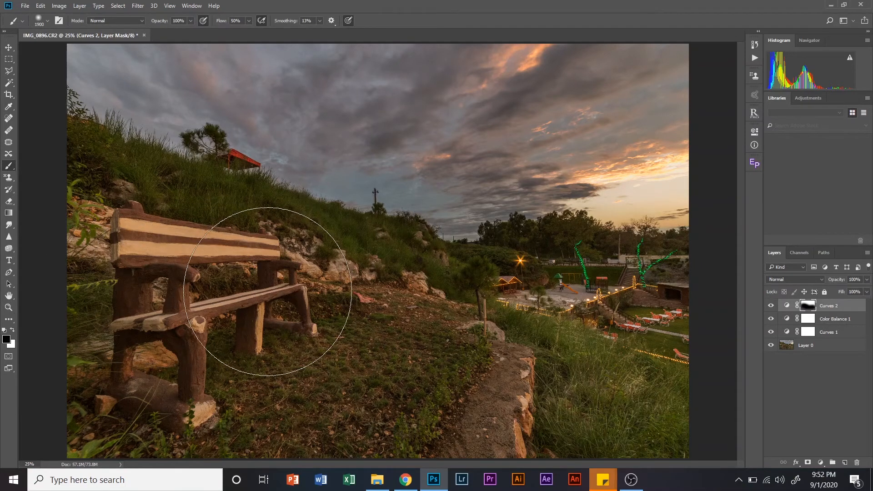
pyautogui.moveTo(269, 291); pyautogui.dragTo(370, 308)
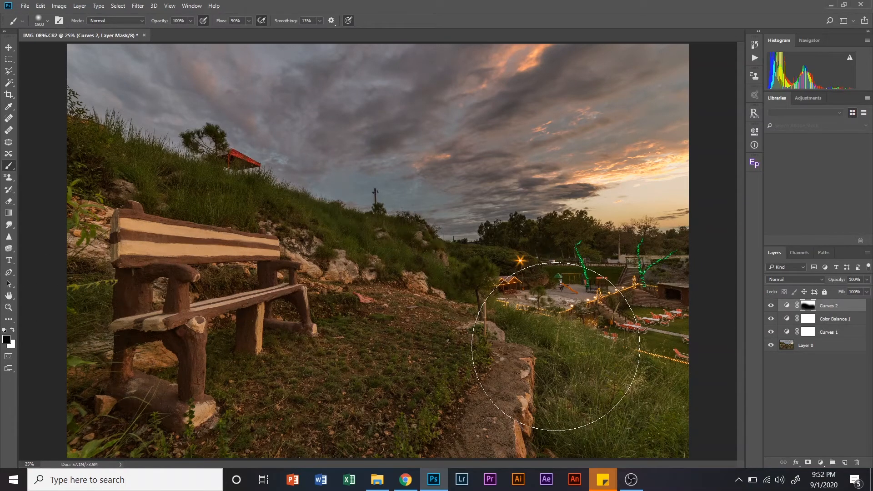
# Paint black on the second Curves layer's mask over the grass beside the path and compare the photo with the layer hidden and shown.
pyautogui.moveTo(573, 348)
pyautogui.mouseDown()
pyautogui.moveTo(591, 368)
pyautogui.moveTo(640, 367)
pyautogui.mouseUp()
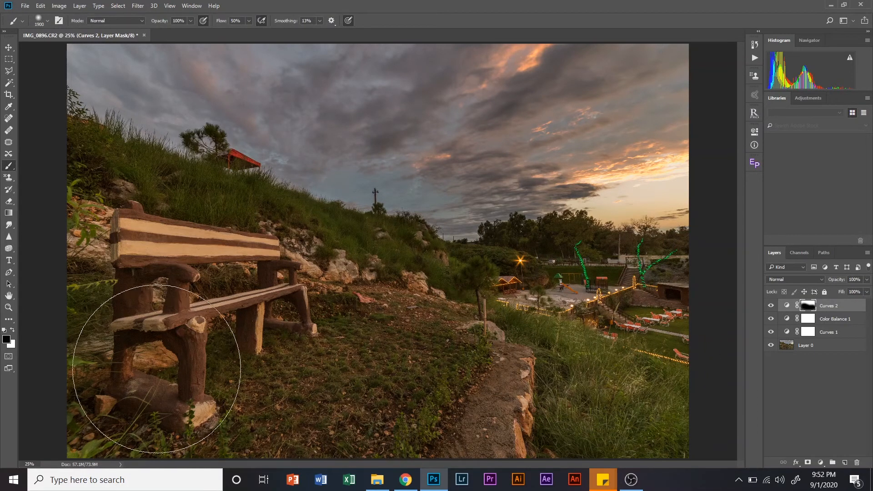
pyautogui.click(770, 305)
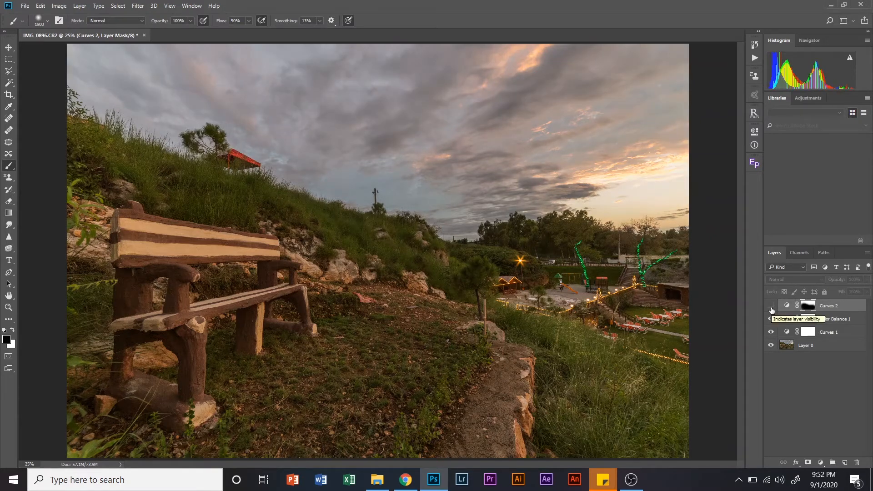
pyautogui.click(771, 309)
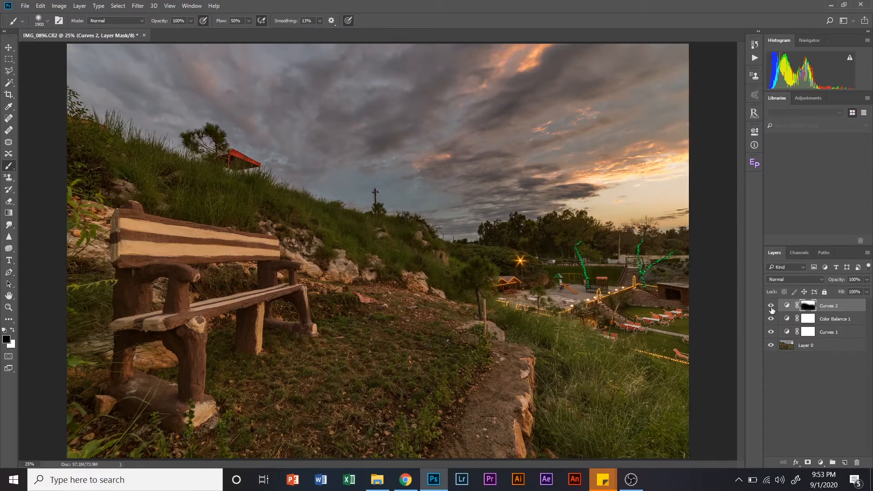
pyautogui.click(771, 307)
pyautogui.click(771, 307)
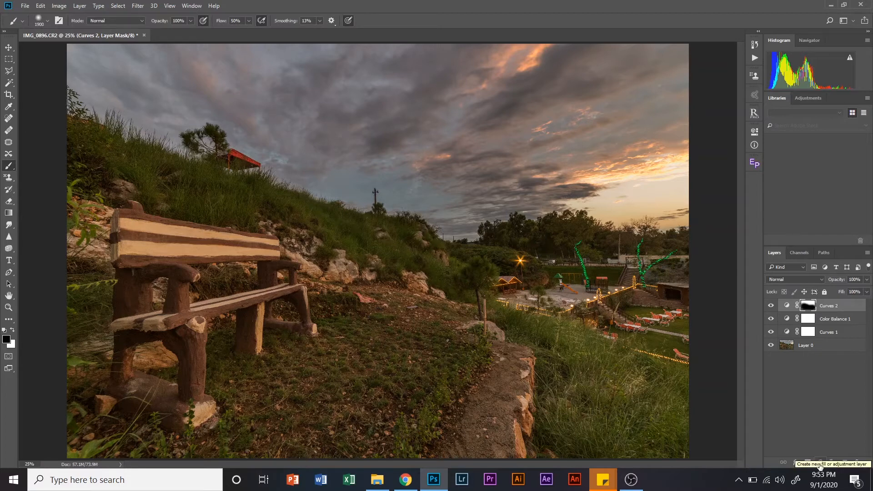
# Add a Hue/Saturation adjustment layer with master Saturation at +2 and enable its on-image adjustment tool.
pyautogui.click(819, 463)
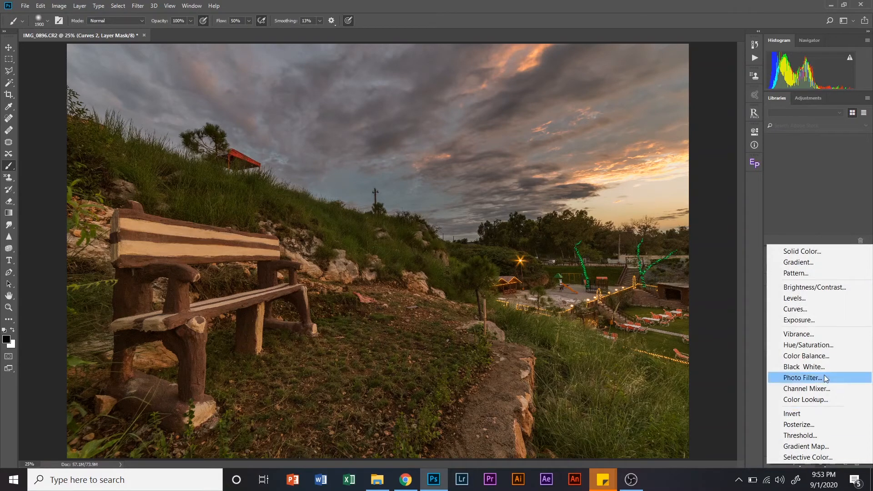
pyautogui.click(818, 345)
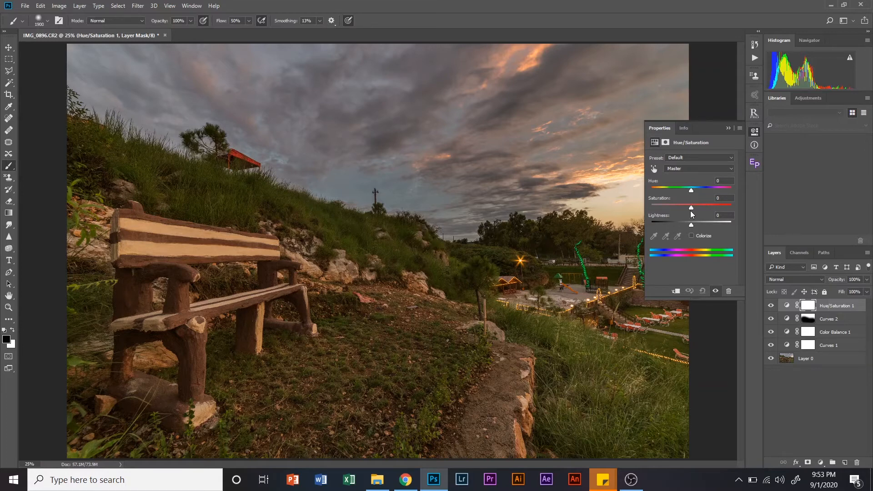
pyautogui.moveTo(690, 209)
pyautogui.mouseDown()
pyautogui.moveTo(759, 206)
pyautogui.moveTo(692, 209)
pyautogui.mouseUp()
pyautogui.click(653, 169)
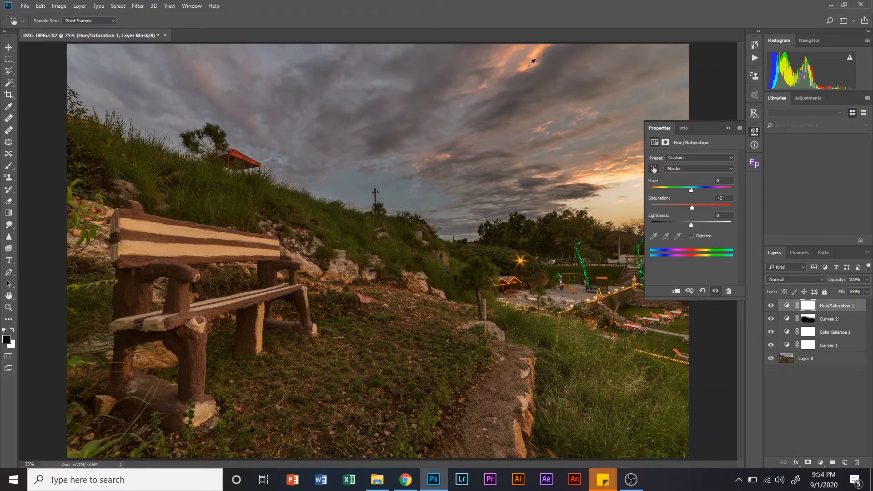
pyautogui.hotkey('alt', '3')
pyautogui.click(612, 204)
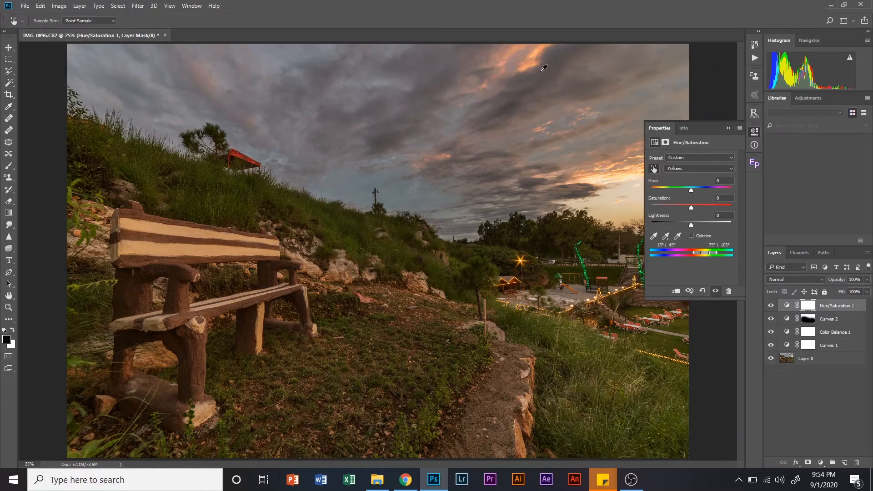
pyautogui.click(529, 62)
pyautogui.moveTo(526, 68); pyautogui.dragTo(526, 68)
pyautogui.moveTo(526, 68); pyautogui.dragTo(538, 69)
pyautogui.moveTo(538, 68); pyautogui.dragTo(557, 72)
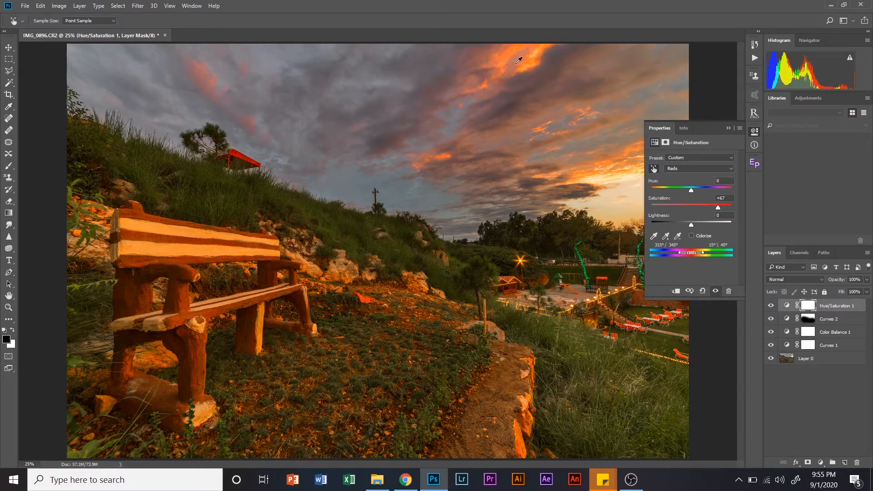
pyautogui.click(702, 290)
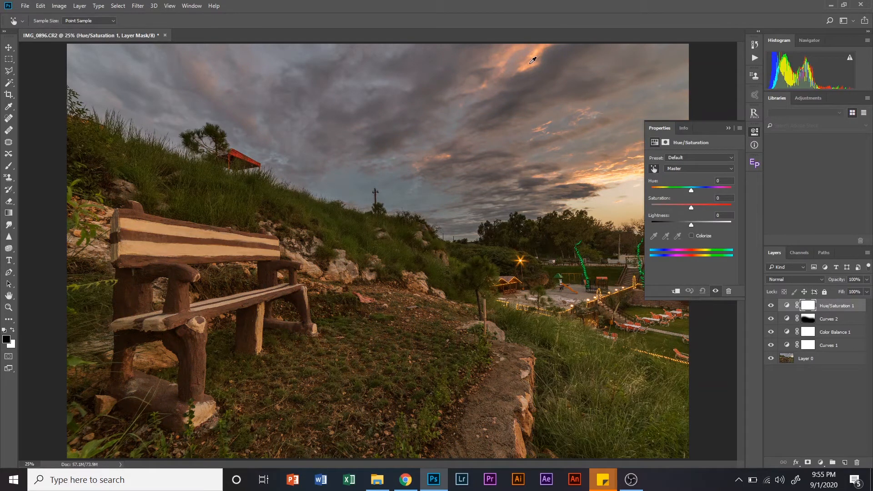
# Raise the Reds saturation to +38 with on-image adjustment from the orange cloud near the photo's upper edge.
pyautogui.moveTo(532, 64); pyautogui.dragTo(547, 66)
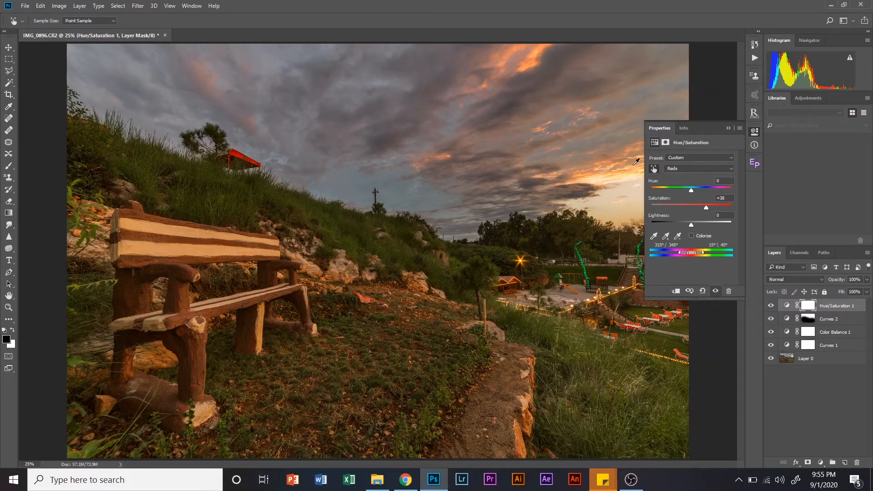
pyautogui.click(728, 129)
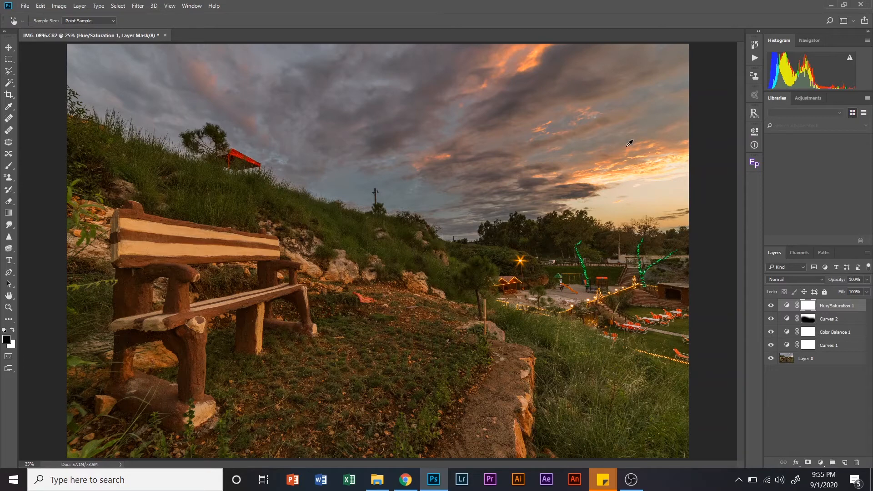
# Paint black on the Hue/Saturation mask over the park, hillside, bench and foreground with the 1900 px brush.
pyautogui.click(9, 165)
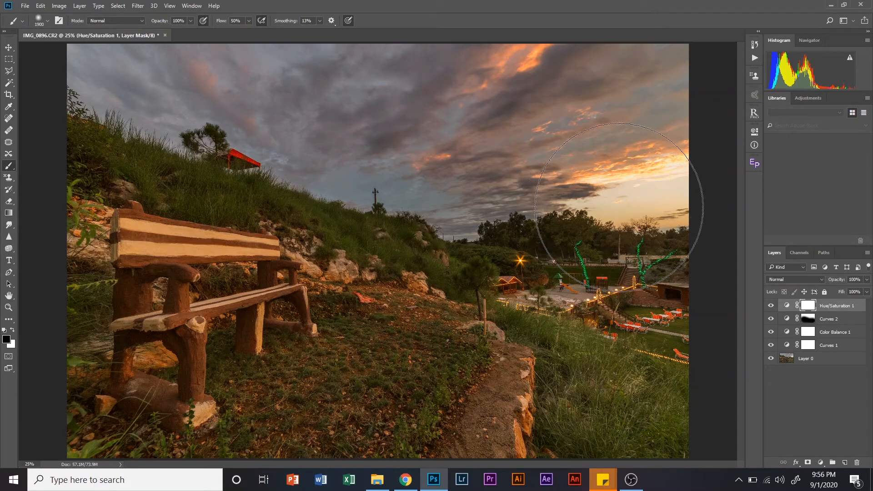
pyautogui.moveTo(624, 207)
pyautogui.mouseDown()
pyautogui.moveTo(601, 221)
pyautogui.moveTo(640, 198)
pyautogui.moveTo(597, 224)
pyautogui.moveTo(472, 242)
pyautogui.moveTo(379, 195)
pyautogui.moveTo(379, 176)
pyautogui.moveTo(307, 145)
pyautogui.moveTo(309, 162)
pyautogui.moveTo(228, 189)
pyautogui.mouseUp()
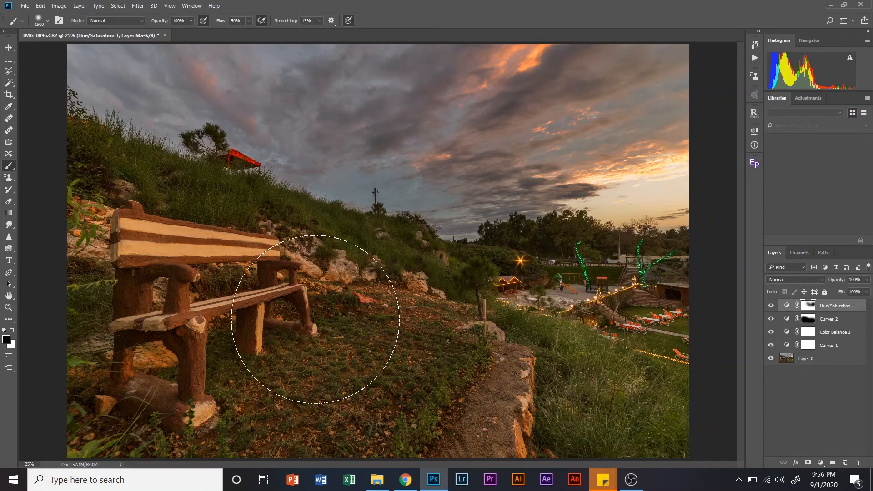
pyautogui.moveTo(233, 283)
pyautogui.mouseDown()
pyautogui.moveTo(129, 224)
pyautogui.moveTo(88, 189)
pyautogui.moveTo(255, 294)
pyautogui.moveTo(154, 395)
pyautogui.moveTo(195, 399)
pyautogui.mouseUp()
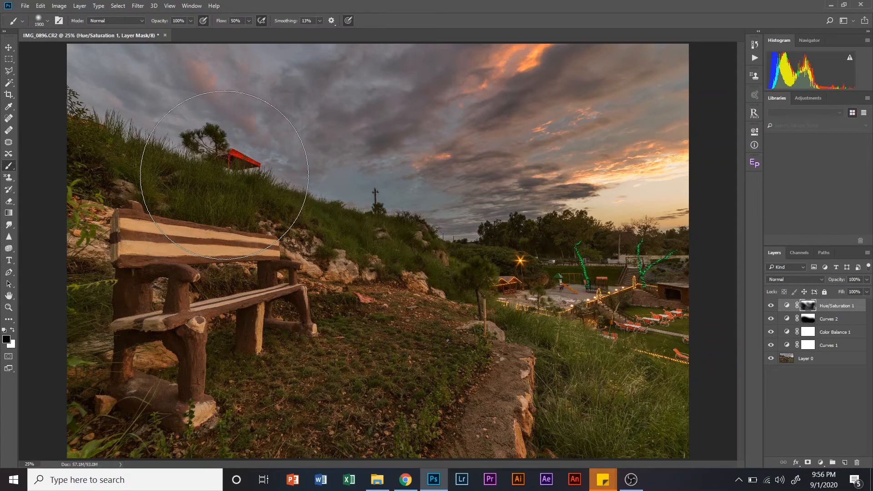
# Mask out the red canopy on the hill with a 300 px black brush and compare the photo with and without the Hue/Saturation layer.
pyautogui.press('[')
pyautogui.press('[')
pyautogui.press('[')
pyautogui.press('[')
pyautogui.press('[')
pyautogui.press('[')
pyautogui.press('[')
pyautogui.press('[')
pyautogui.press('[')
pyautogui.press('[')
pyautogui.press('[')
pyautogui.press('[')
pyautogui.press('[')
pyautogui.press('[')
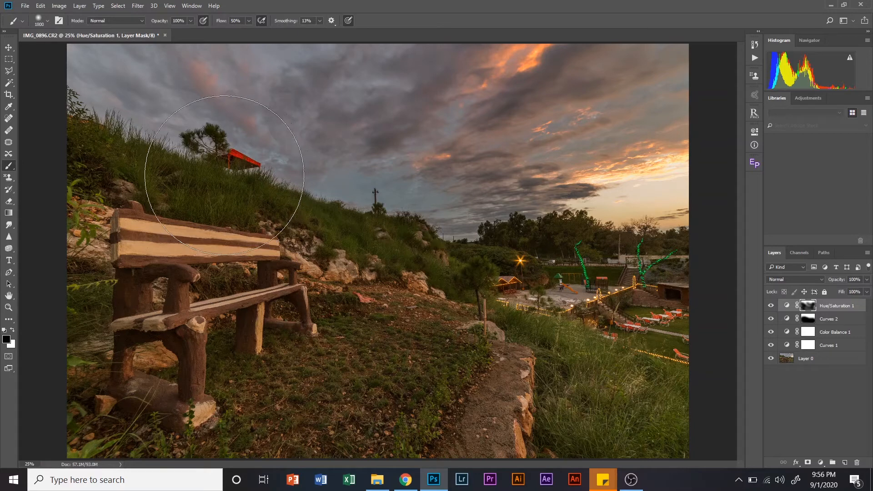
pyautogui.press('[')
pyautogui.press('[')
pyautogui.press('[')
pyautogui.press('[')
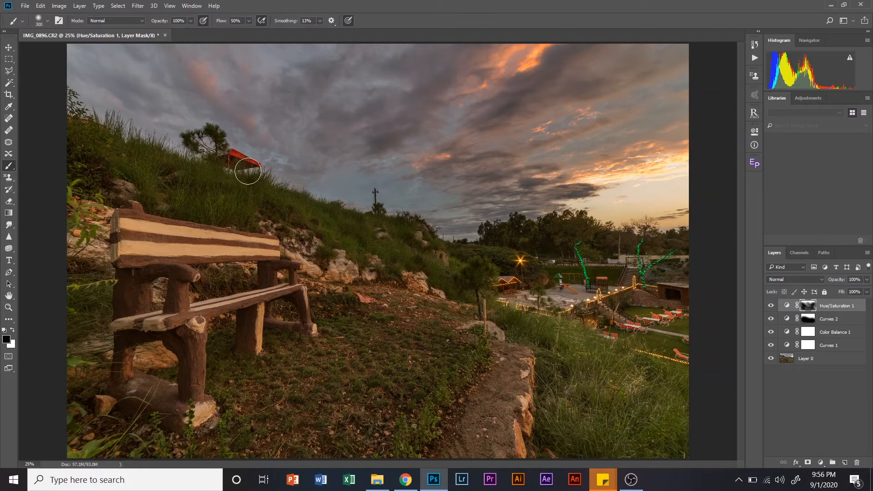
pyautogui.moveTo(218, 163)
pyautogui.mouseDown()
pyautogui.moveTo(248, 174)
pyautogui.moveTo(237, 175)
pyautogui.mouseUp()
pyautogui.click(770, 306)
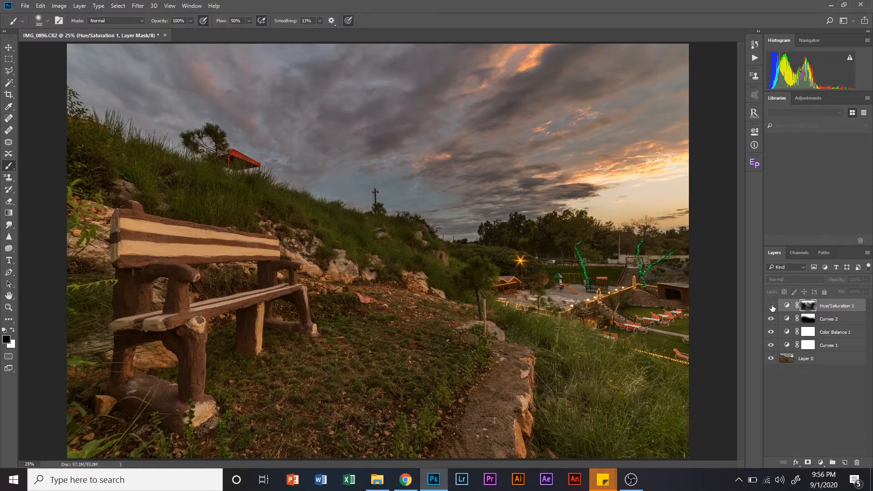
pyautogui.click(770, 306)
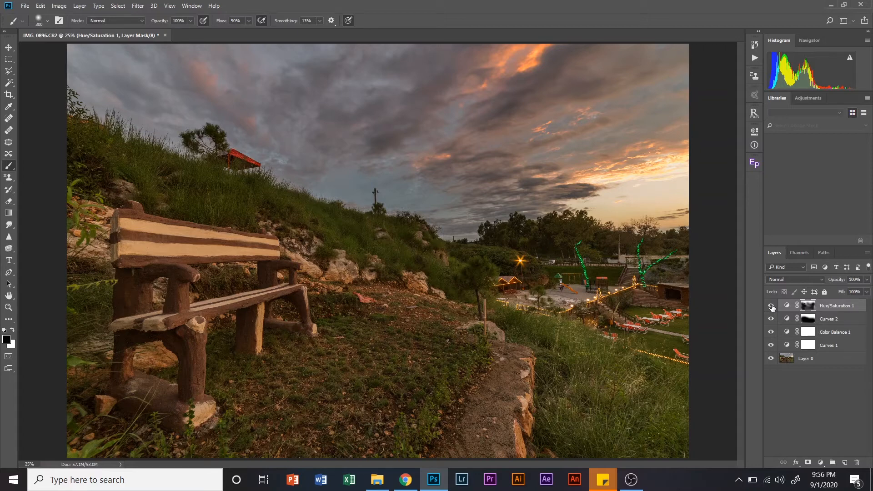
# Add a second Hue/Saturation adjustment layer and raise the Yellows saturation to +26 with on-image adjustment from the hillside grass.
pyautogui.click(820, 462)
pyautogui.click(808, 346)
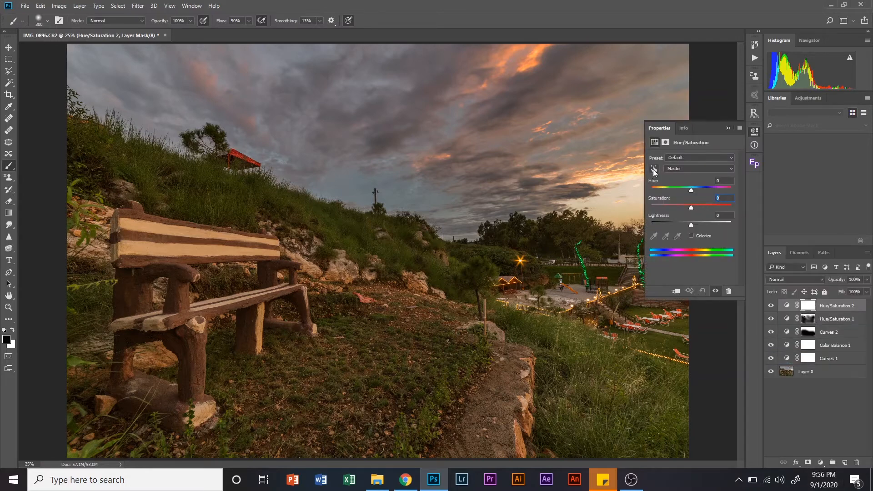
pyautogui.click(652, 169)
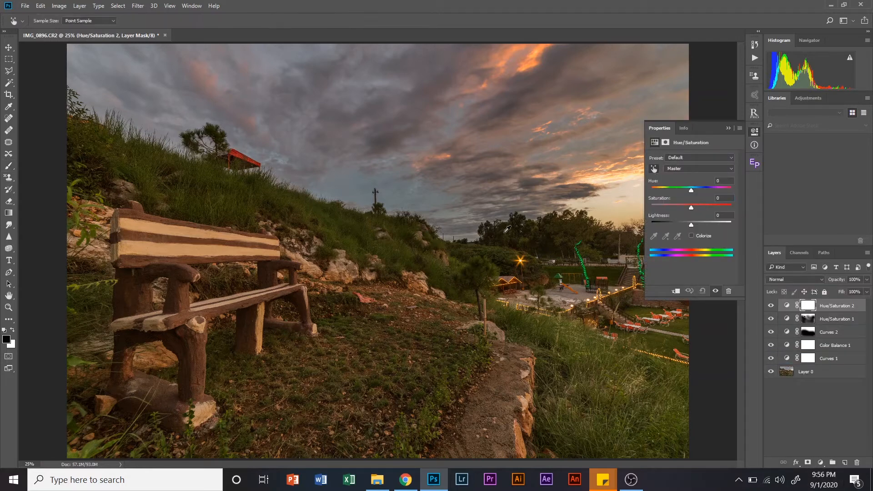
pyautogui.click(439, 263)
pyautogui.moveTo(437, 268); pyautogui.dragTo(449, 269)
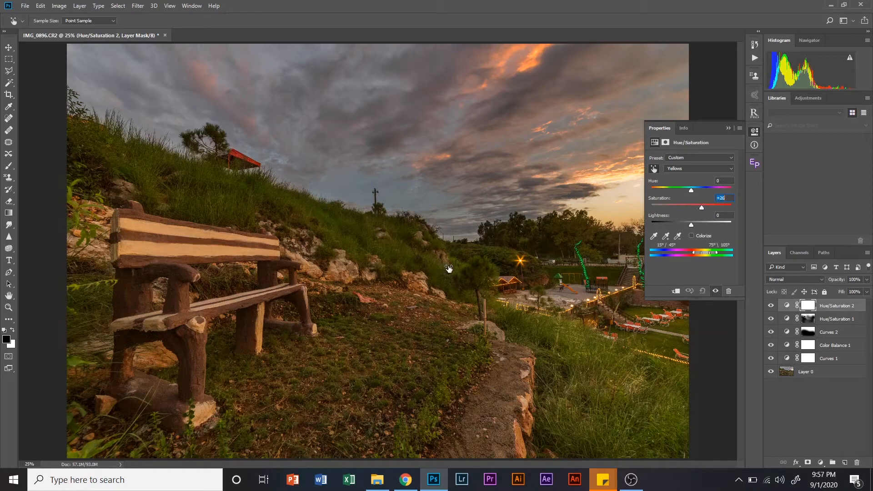
pyautogui.click(728, 128)
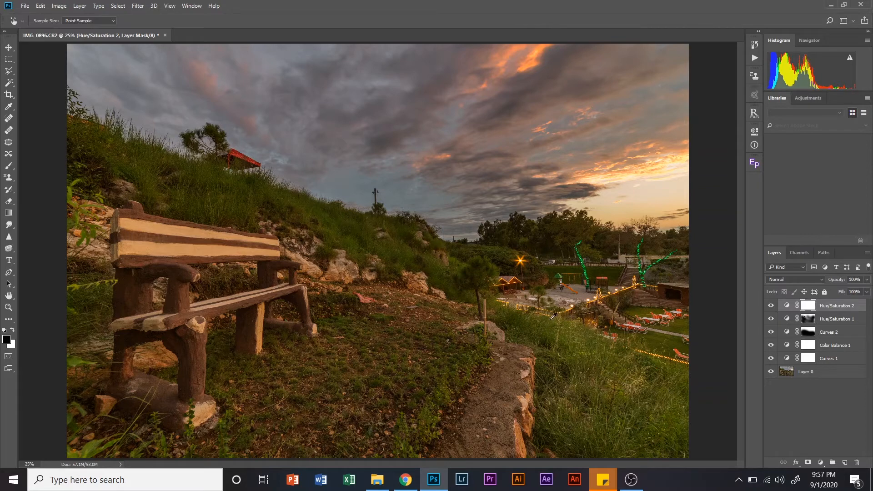
# Compare the grass with and without the second Hue/Saturation layer by toggling its visibility.
pyautogui.click(771, 306)
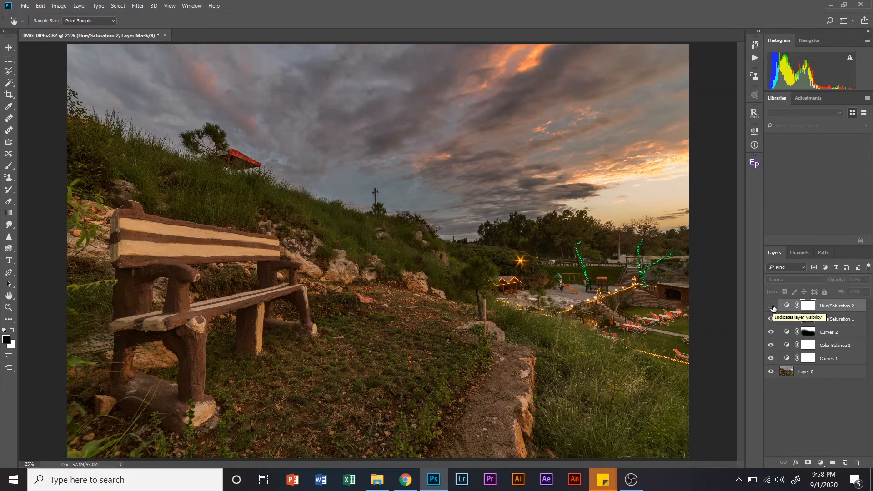
pyautogui.click(772, 305)
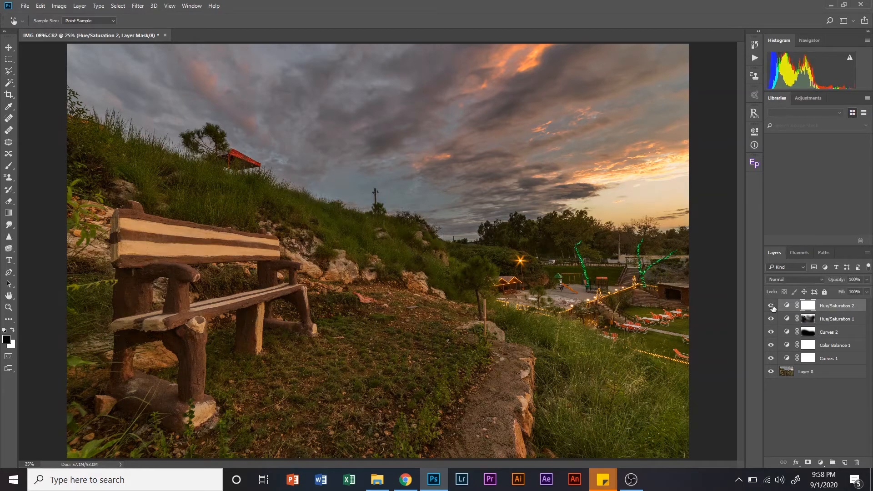
pyautogui.click(771, 306)
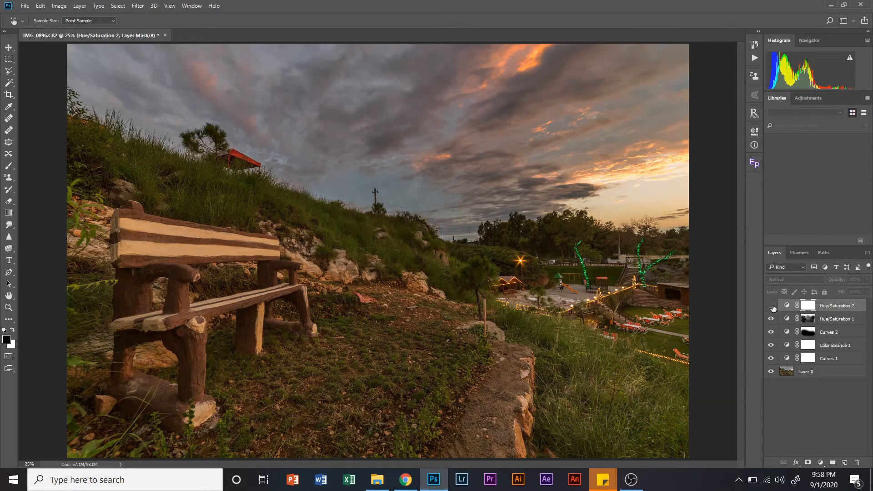
pyautogui.click(772, 306)
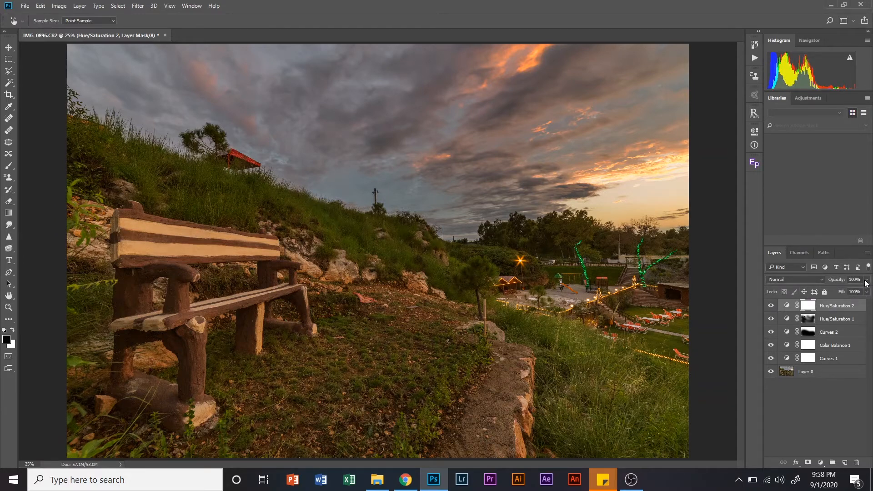
# Lower the second Hue/Saturation layer's opacity to 70% and check its effect with the layer hidden and shown.
pyautogui.moveTo(867, 282); pyautogui.dragTo(855, 293)
pyautogui.click(770, 305)
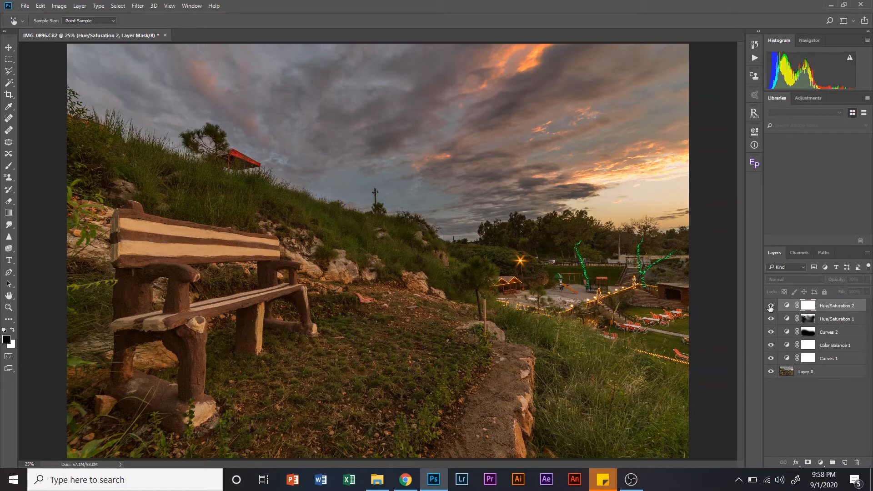
pyautogui.click(770, 305)
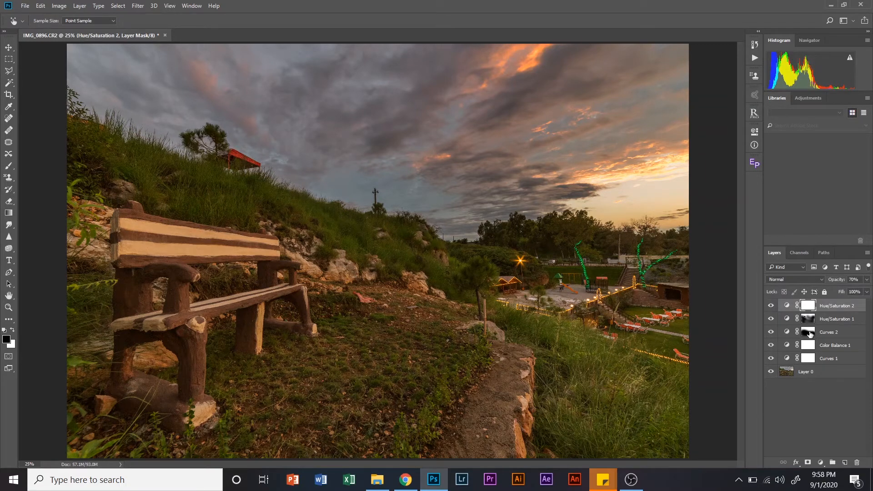
# Select all layers from Hue/Saturation 2 down to Layer 0 and stamp them into a new merged layer.
pyautogui.press('b')
pyautogui.click(827, 311)
pyautogui.keyDown('shift'); pyautogui.click(817, 376); pyautogui.keyUp('shift')
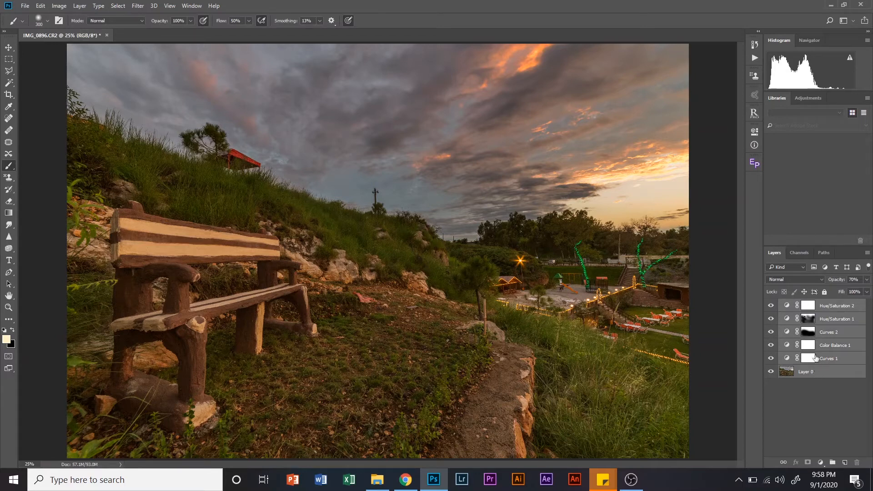
pyautogui.hotkey('ctrl', 'alt', 'e')
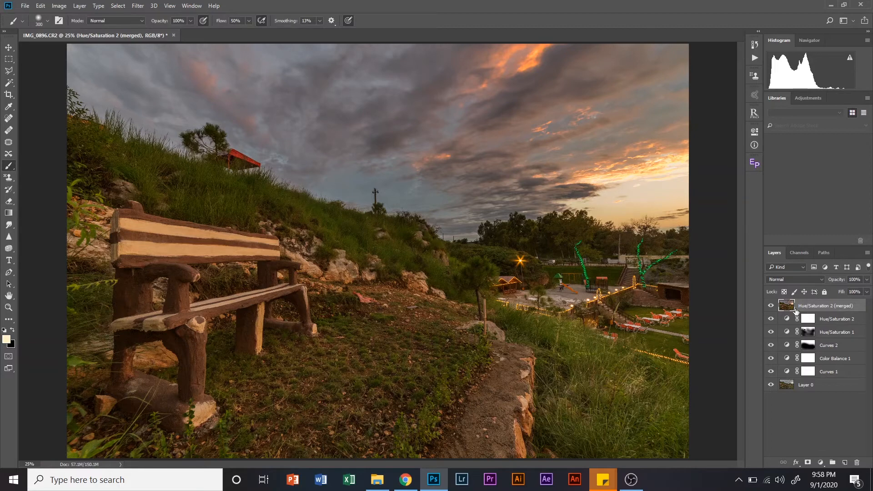
# Group the five adjustment layers and Layer 0 beneath the merged layer.
pyautogui.click(822, 321)
pyautogui.keyDown('shift'); pyautogui.click(817, 385); pyautogui.keyUp('shift')
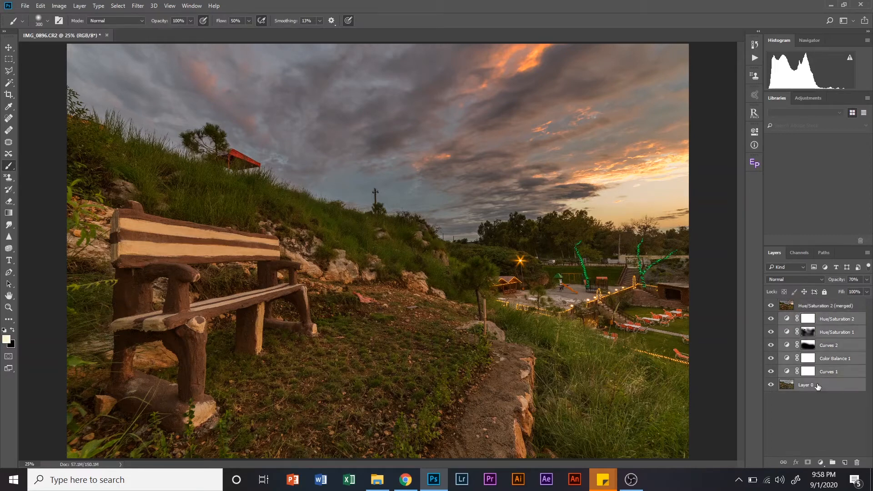
pyautogui.moveTo(815, 387); pyautogui.dragTo(832, 463)
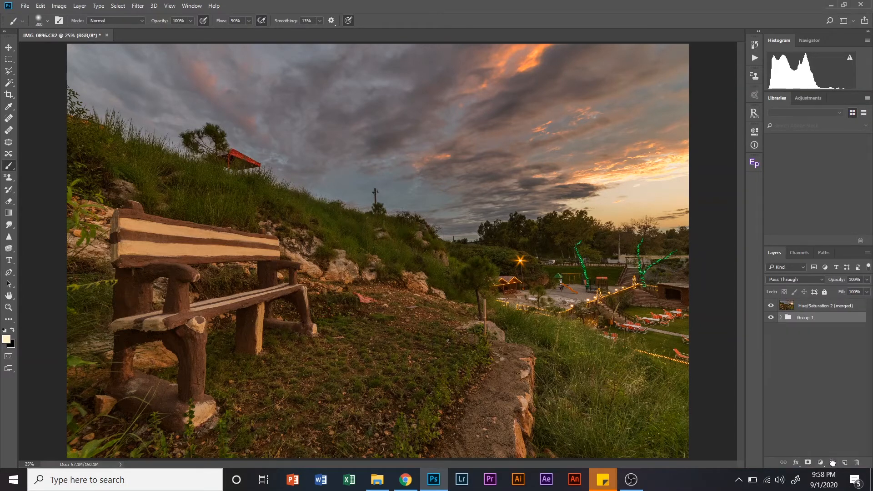
# Compare the merged layer with the group by toggling their visibility, and leave only the merged layer visible.
pyautogui.click(770, 317)
pyautogui.click(771, 306)
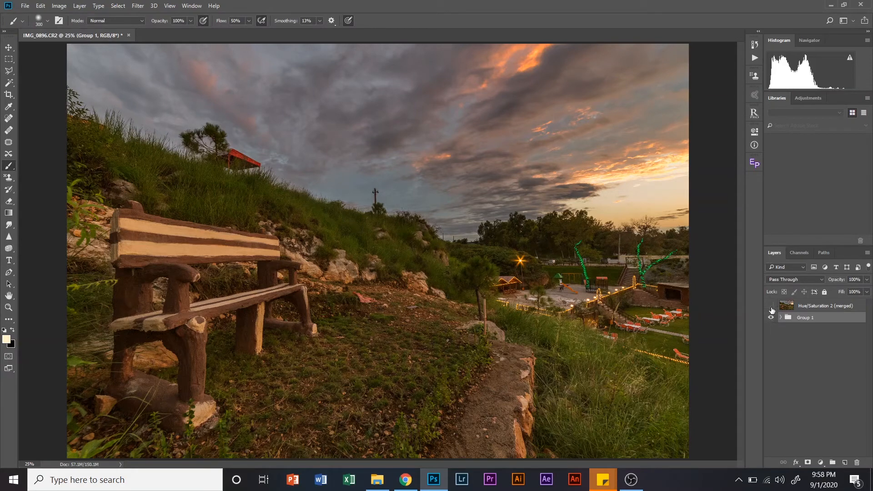
pyautogui.click(771, 306)
pyautogui.click(770, 318)
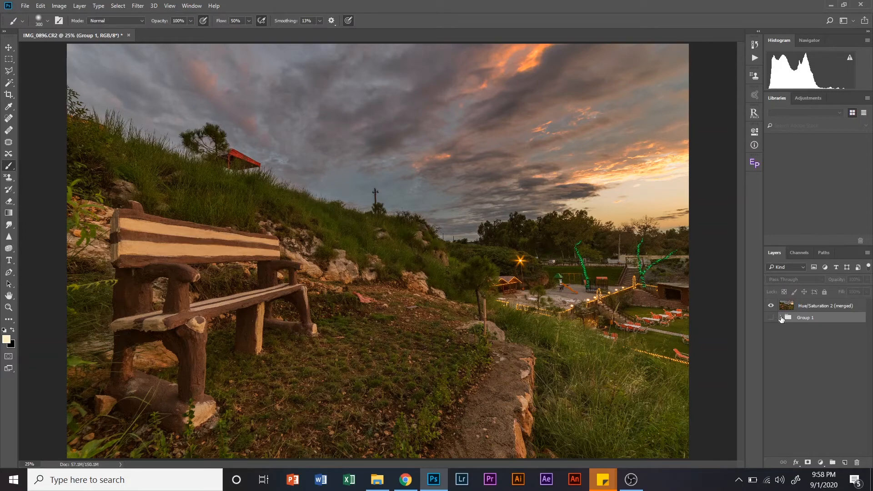
# Expand the group and hide its five adjustment layers, keeping the group itself and Layer 0 visible.
pyautogui.click(780, 318)
pyautogui.click(771, 342)
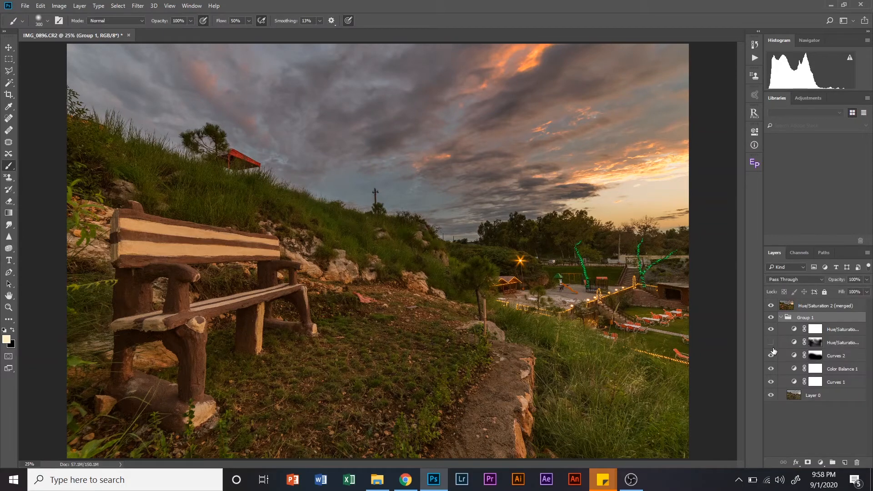
pyautogui.click(771, 355)
pyautogui.moveTo(771, 327); pyautogui.dragTo(771, 382)
pyautogui.click(772, 317)
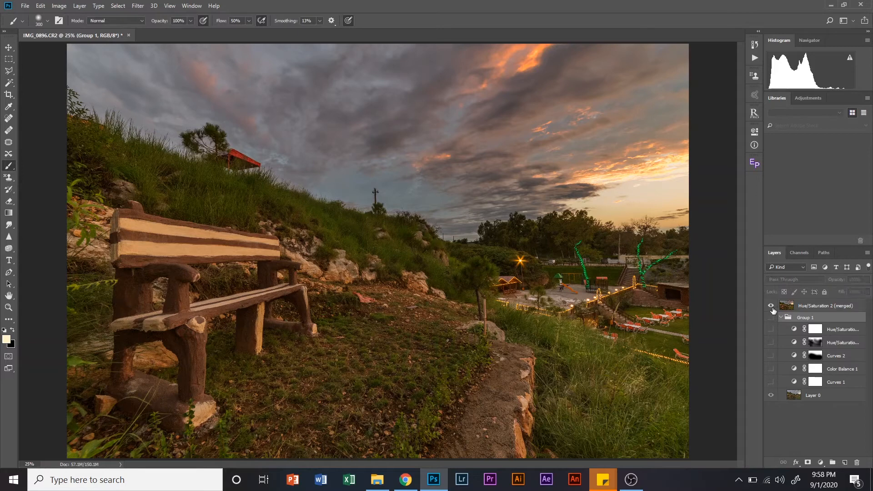
# Compare the merged layer with the original Layer 0 by toggling their visibility, leaving both visible.
pyautogui.click(771, 305)
pyautogui.click(771, 396)
pyautogui.click(771, 396)
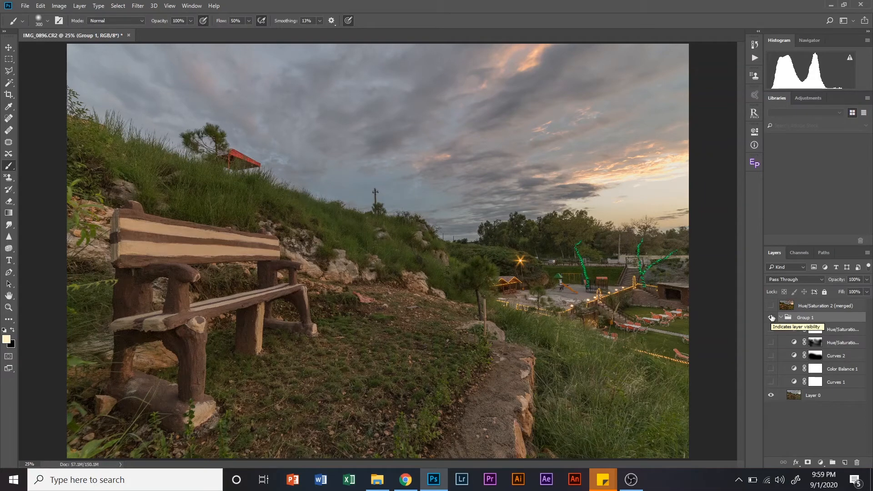
pyautogui.click(771, 307)
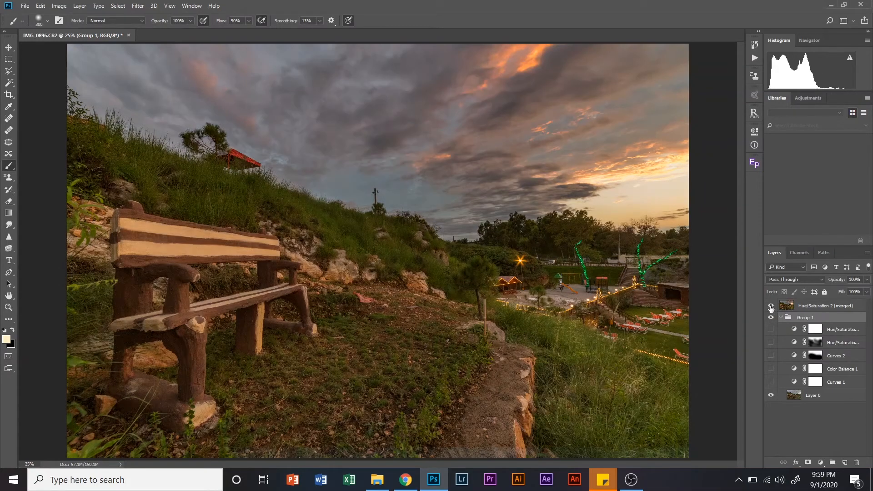
pyautogui.click(770, 307)
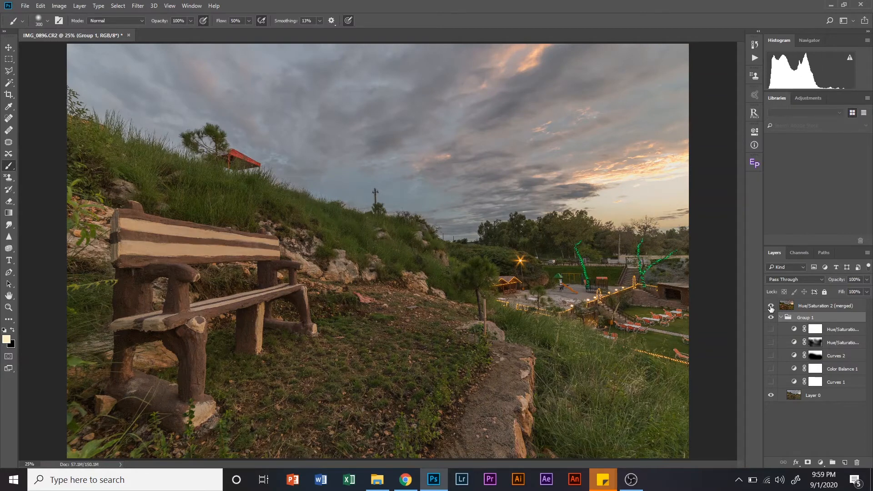
pyautogui.click(771, 307)
pyautogui.click(770, 307)
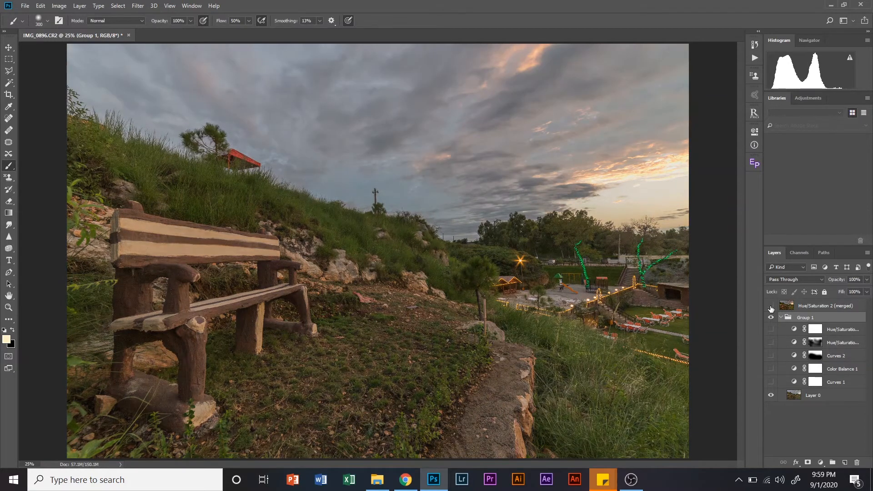
pyautogui.click(770, 307)
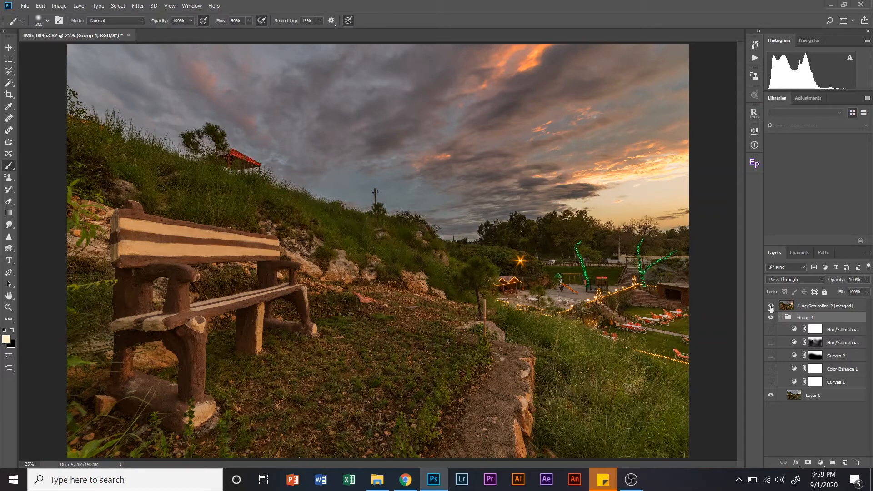
# Add a Color Balance adjustment layer above the merged layer with midtones Yellow-Blue at +6, and check its effect.
pyautogui.click(806, 309)
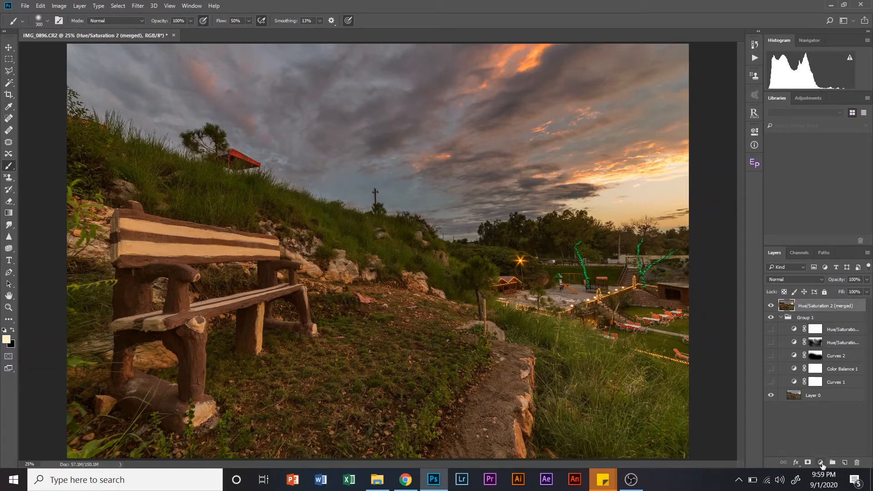
pyautogui.click(820, 462)
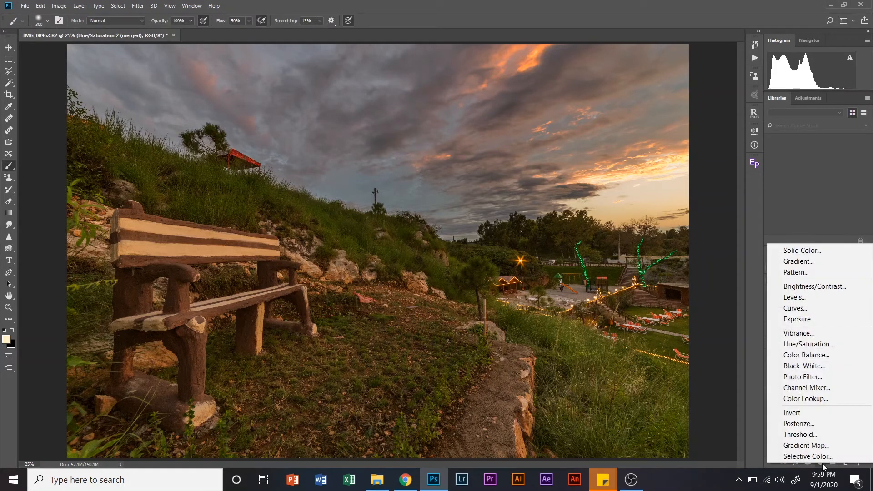
pyautogui.click(813, 354)
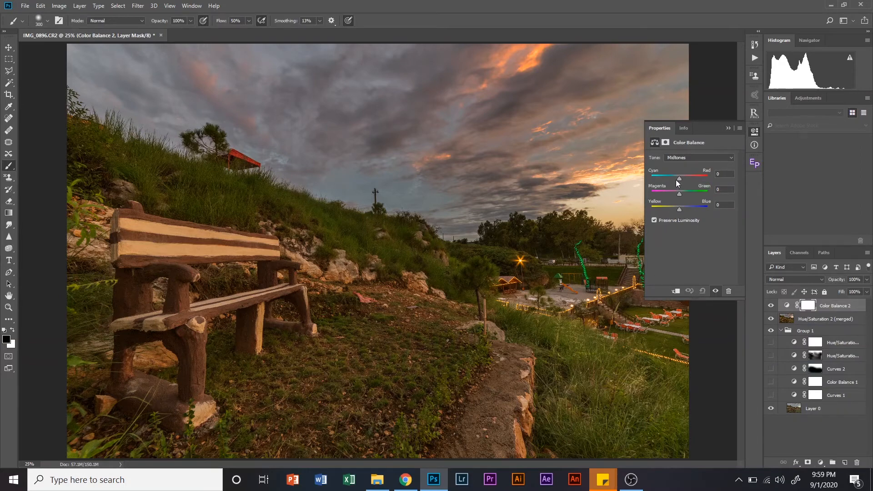
pyautogui.moveTo(680, 209); pyautogui.dragTo(680, 210)
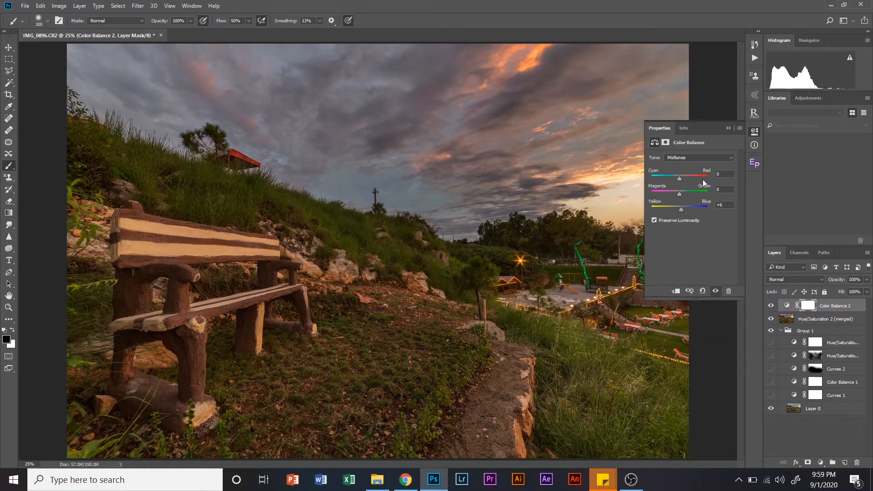
pyautogui.click(728, 128)
pyautogui.click(770, 306)
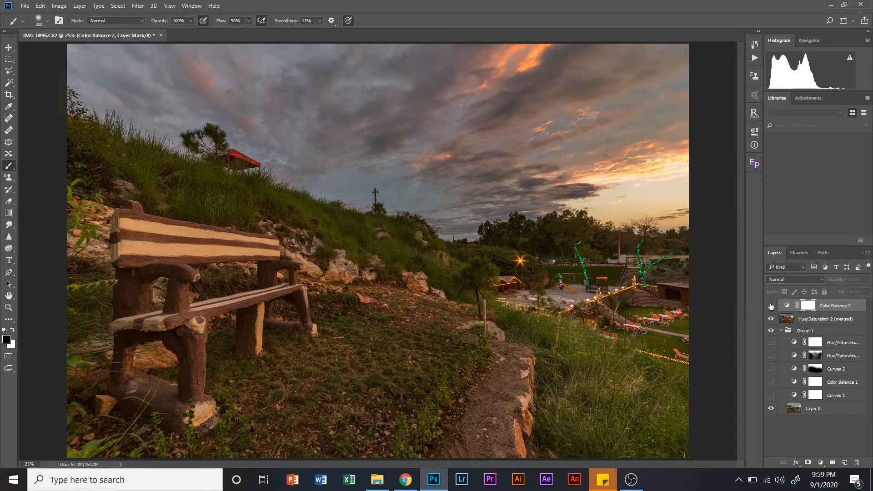
pyautogui.click(770, 306)
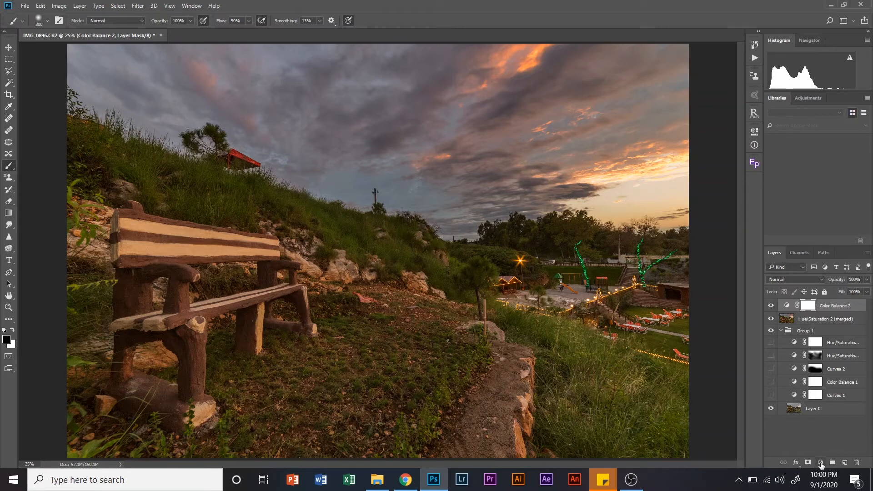
# Add a Curves adjustment layer on top and darken the image by bending the midtones down, with an upper point at input 182, output 163.
pyautogui.click(820, 462)
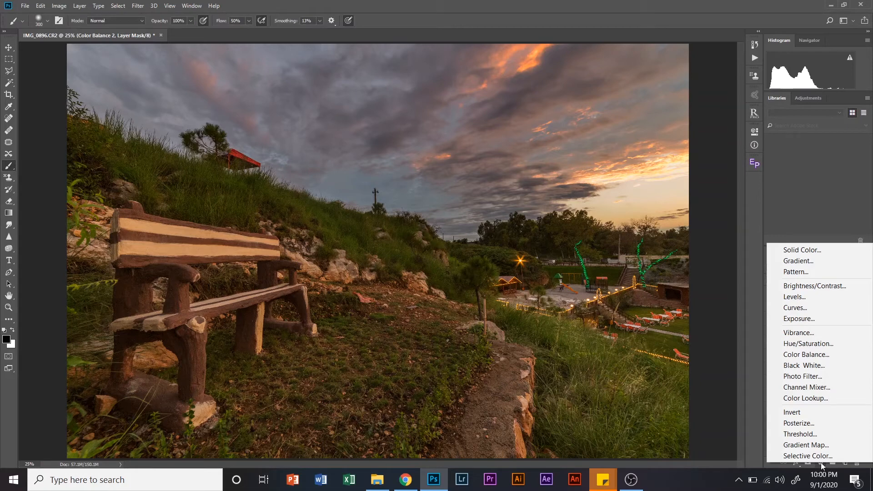
pyautogui.click(809, 307)
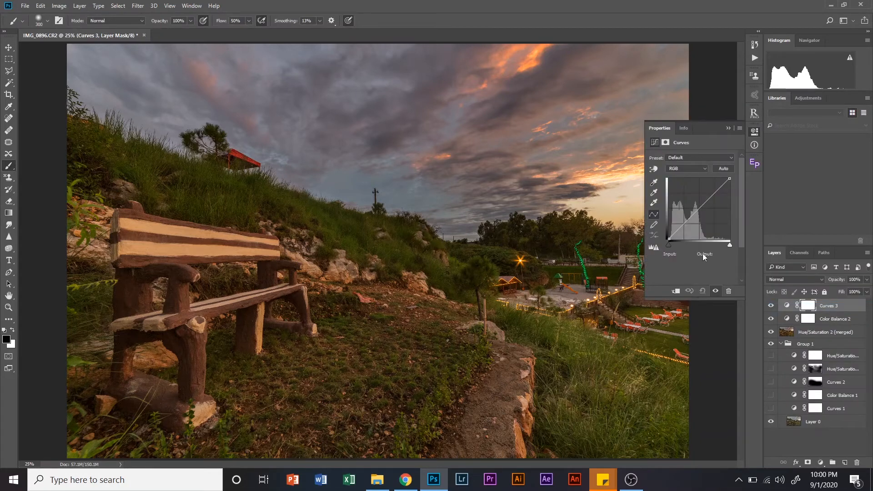
pyautogui.click(692, 215)
pyautogui.moveTo(692, 215); pyautogui.dragTo(712, 201)
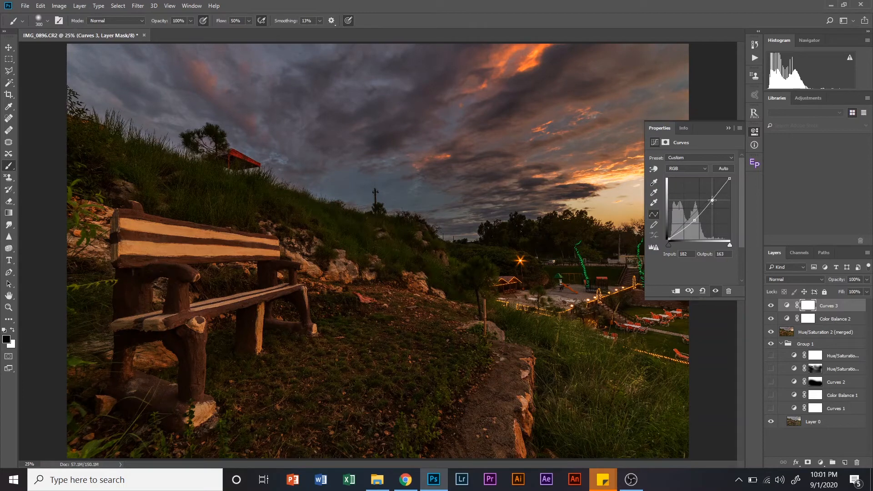
pyautogui.click(727, 128)
# Compare the image with the new Curves layer hidden and shown, leaving the layer visible.
pyautogui.click(770, 306)
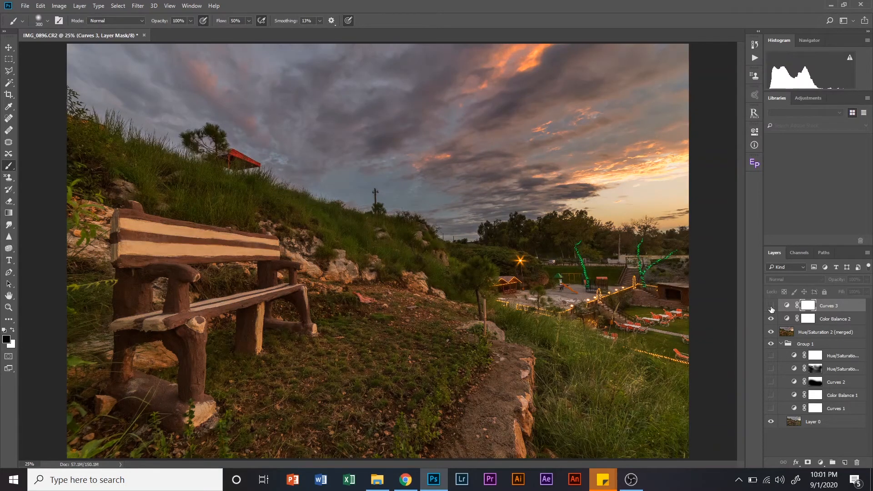
pyautogui.click(771, 305)
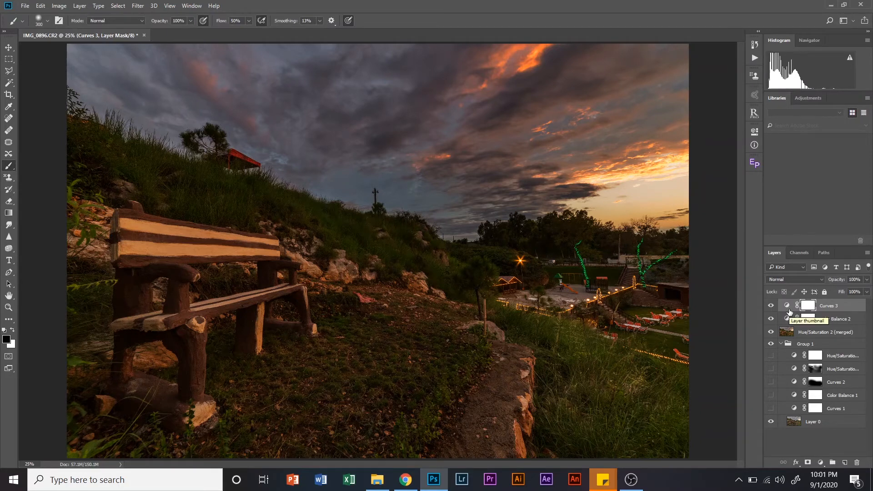
pyautogui.click(770, 305)
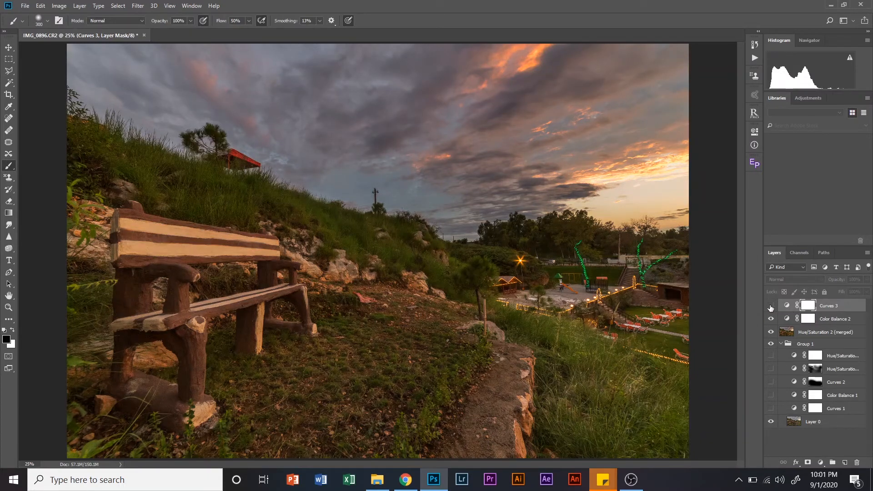
pyautogui.click(770, 305)
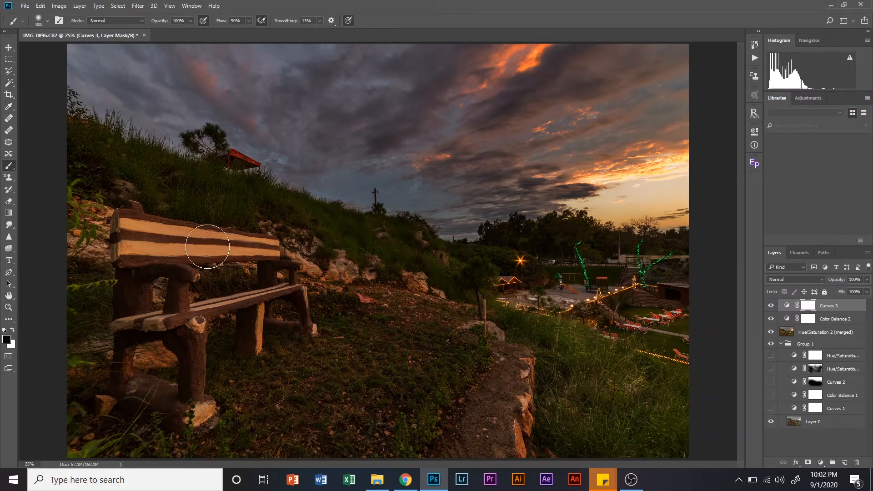
# Enlarge the brush to 2300 px and paint black on the Curves 3 mask over the bench.
pyautogui.press(']')
pyautogui.press(']')
pyautogui.press(']')
pyautogui.press(']')
pyautogui.press(']')
pyautogui.press(']')
pyautogui.press(']')
pyautogui.press(']')
pyautogui.press(']')
pyautogui.press(']')
pyautogui.press(']')
pyautogui.press(']')
pyautogui.press(']')
pyautogui.press(']')
pyautogui.press(']')
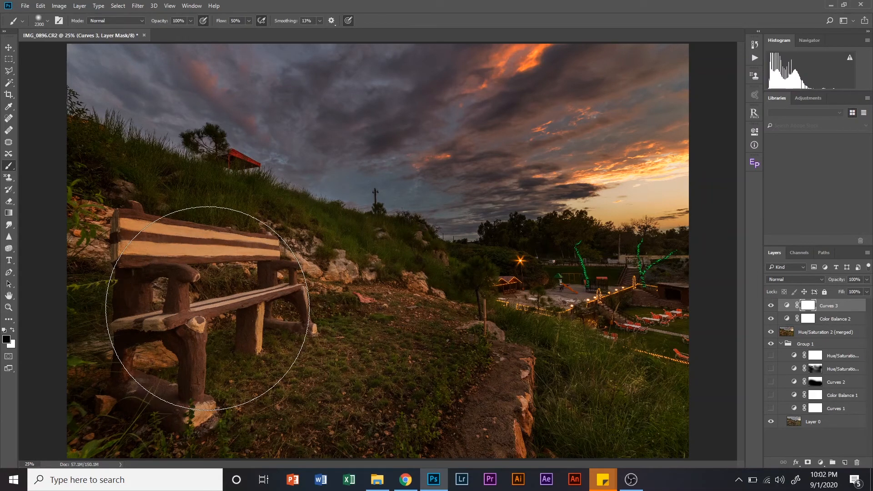
pyautogui.click(207, 308)
# Reduce the brush to 700 px and paint the Curves 3 mask black over the hillside rocks and down the path's stone edge.
pyautogui.press('[')
pyautogui.press('[')
pyautogui.press('[')
pyautogui.press('[')
pyautogui.press('[')
pyautogui.press('[')
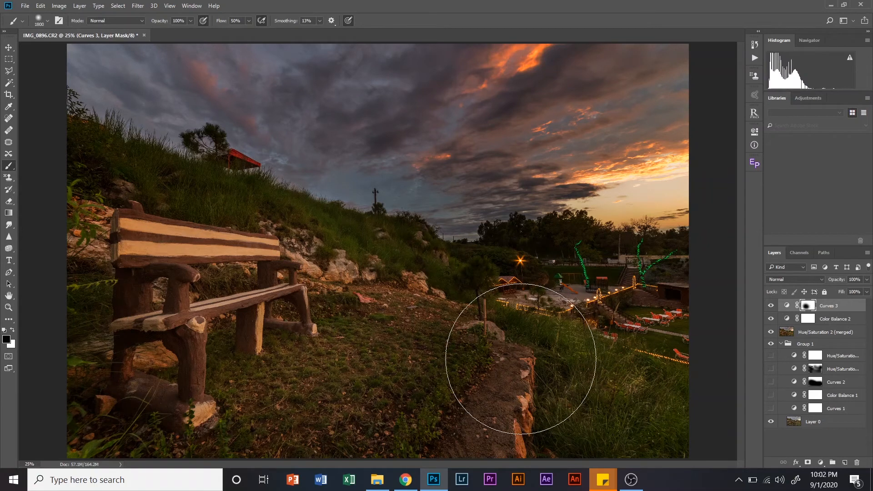
pyautogui.press('[')
pyautogui.press('[')
pyautogui.press('[')
pyautogui.press('[')
pyautogui.press('[')
pyautogui.press('[')
pyautogui.press('[')
pyautogui.press('[')
pyautogui.press('[')
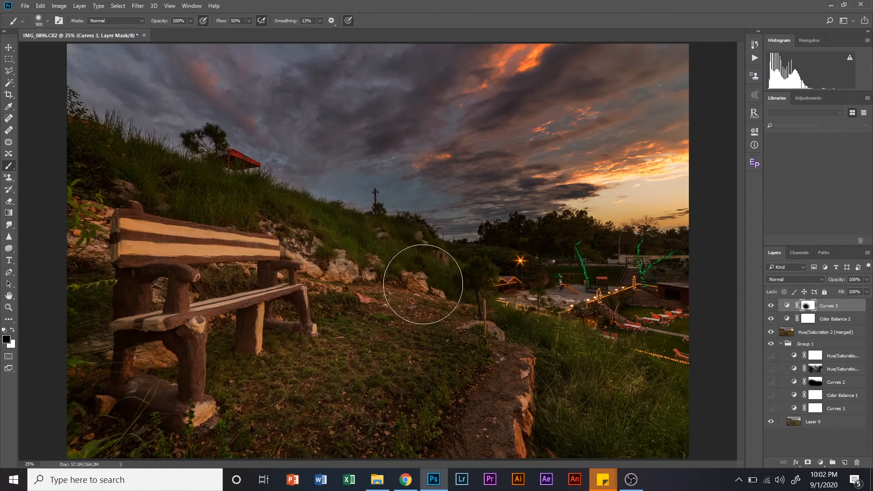
pyautogui.press('[')
pyautogui.press('[')
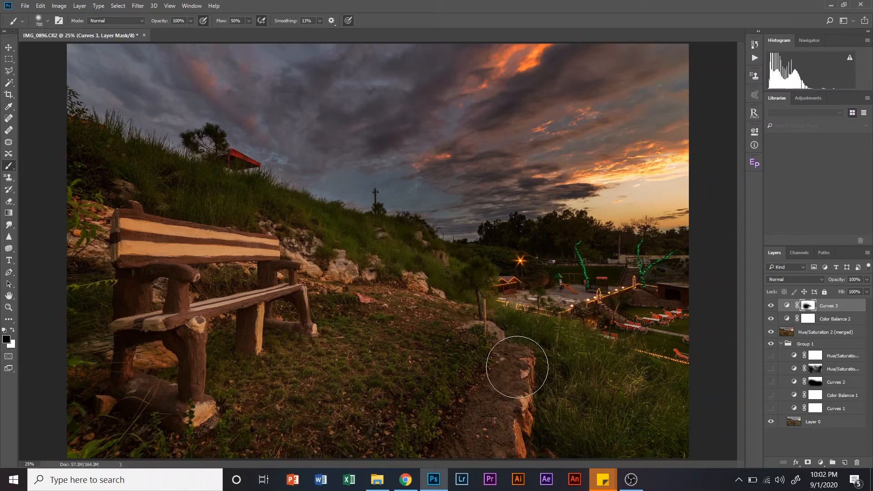
pyautogui.moveTo(518, 371)
pyautogui.mouseDown()
pyautogui.moveTo(510, 422)
pyautogui.moveTo(519, 374)
pyautogui.moveTo(510, 356)
pyautogui.moveTo(520, 358)
pyautogui.moveTo(522, 442)
pyautogui.mouseUp()
# Reduce the brush to 500 px and mask the Curves 3 darkening out of the illuminated garden in the distance.
pyautogui.press('[')
pyautogui.press('[')
pyautogui.press('[')
pyautogui.press('[')
pyautogui.press(']')
pyautogui.press(']')
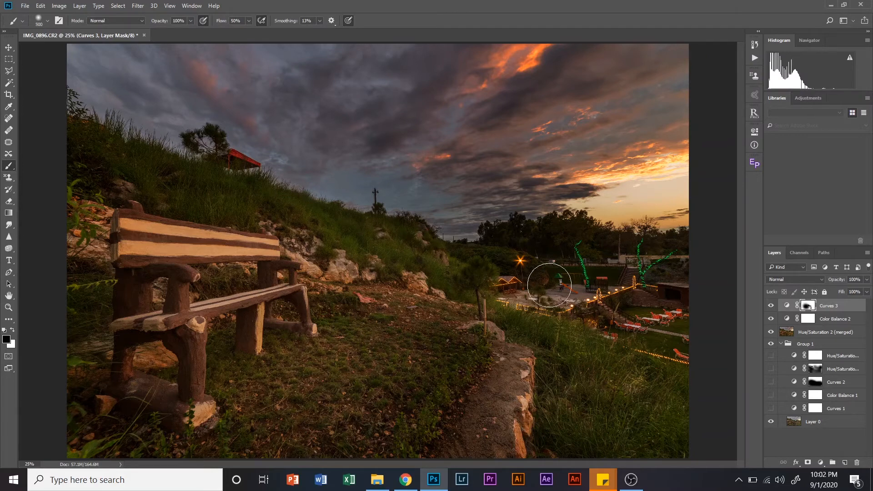
pyautogui.moveTo(549, 285)
pyautogui.mouseDown()
pyautogui.moveTo(579, 285)
pyautogui.moveTo(516, 286)
pyautogui.moveTo(518, 274)
pyautogui.moveTo(509, 273)
pyautogui.moveTo(495, 279)
pyautogui.moveTo(681, 291)
pyautogui.moveTo(607, 291)
pyautogui.moveTo(612, 308)
pyautogui.moveTo(653, 311)
pyautogui.moveTo(615, 316)
pyautogui.moveTo(668, 332)
pyautogui.moveTo(607, 321)
pyautogui.moveTo(578, 330)
pyautogui.moveTo(495, 305)
pyautogui.moveTo(557, 331)
pyautogui.moveTo(606, 326)
pyautogui.mouseUp()
# Mask the Curves 3 darkening with a larger brush on the grass beside the stone edge and the ground in front of the bench.
pyautogui.press(']')
pyautogui.press(']')
pyautogui.press(']')
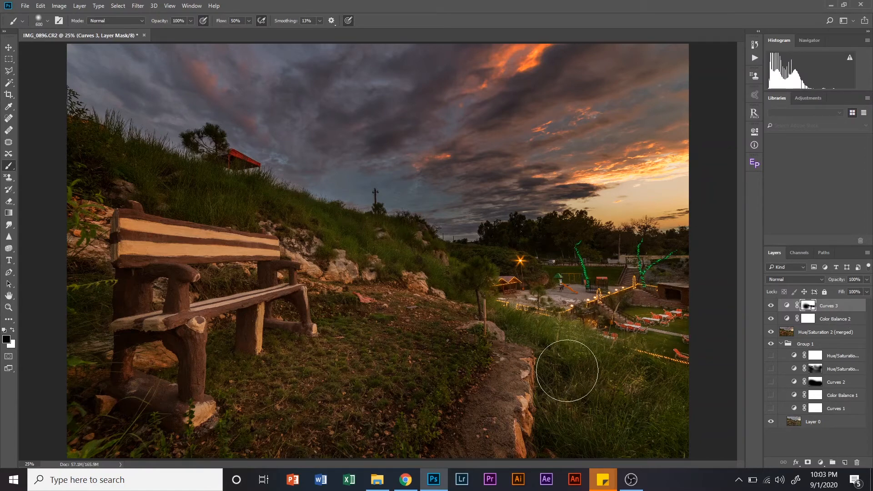
pyautogui.moveTo(569, 371)
pyautogui.mouseDown()
pyautogui.moveTo(623, 366)
pyautogui.moveTo(635, 356)
pyautogui.mouseUp()
pyautogui.moveTo(391, 400); pyautogui.dragTo(386, 354)
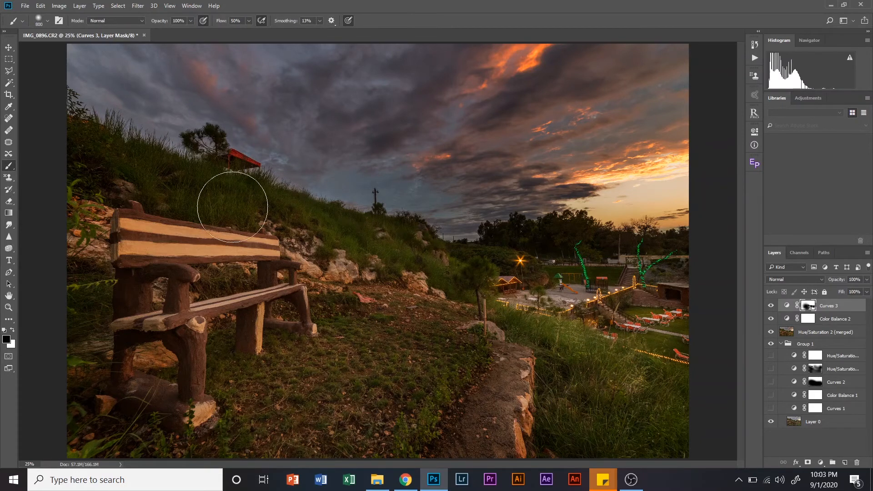
# Set the brush to 33% flow and 1900 px, and softly mask the Curves 3 darkening in the sky above the horizon.
pyautogui.press(']')
pyautogui.press(']')
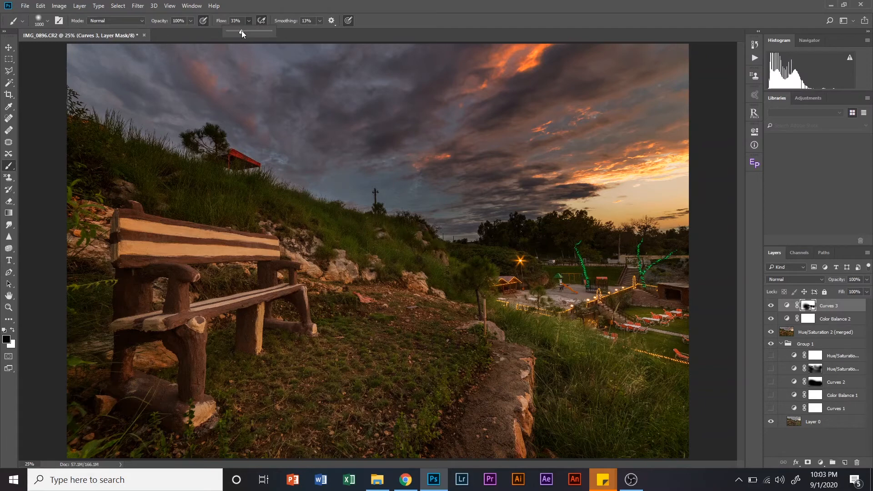
pyautogui.press('[')
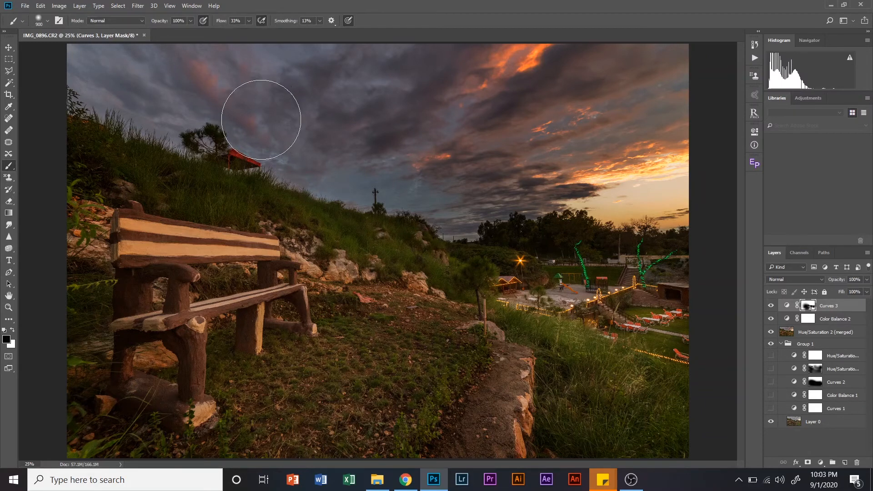
pyautogui.press(']')
pyautogui.press(']')
pyautogui.press(']')
pyautogui.press(']')
pyautogui.press(']')
pyautogui.press(']')
pyautogui.press(']')
pyautogui.press(']')
pyautogui.press(']')
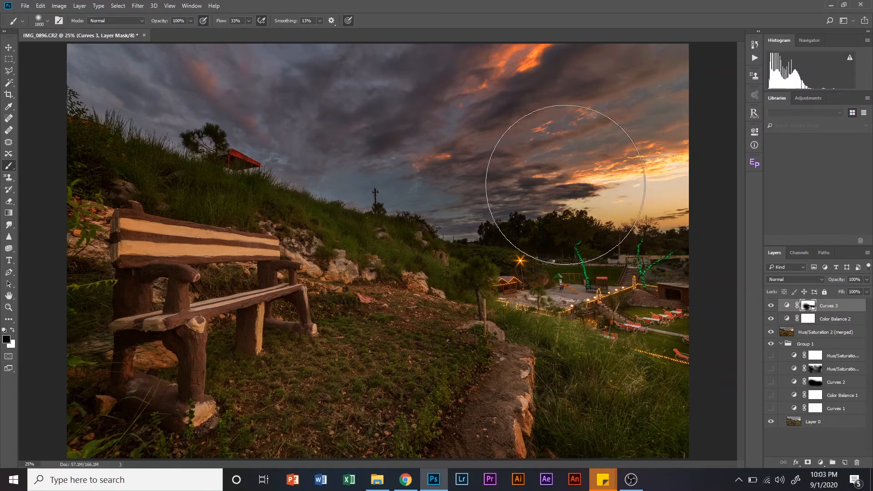
pyautogui.press(']')
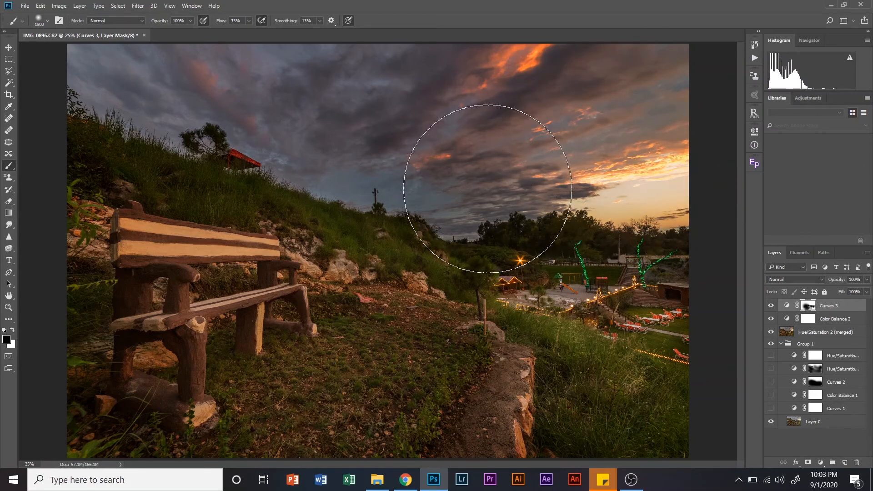
pyautogui.moveTo(482, 189); pyautogui.dragTo(476, 189)
pyautogui.moveTo(416, 187); pyautogui.dragTo(383, 180)
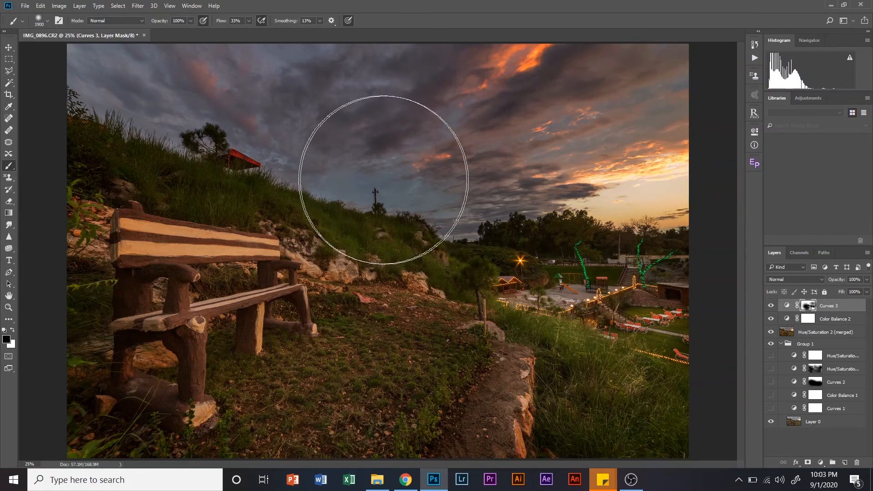
# Reduce the brush to 1500 px, mask the Curves 3 darkening around the hilltop tree and red canopy, and hide the layer to compare.
pyautogui.press('[')
pyautogui.press('[')
pyautogui.press('[')
pyautogui.press('[')
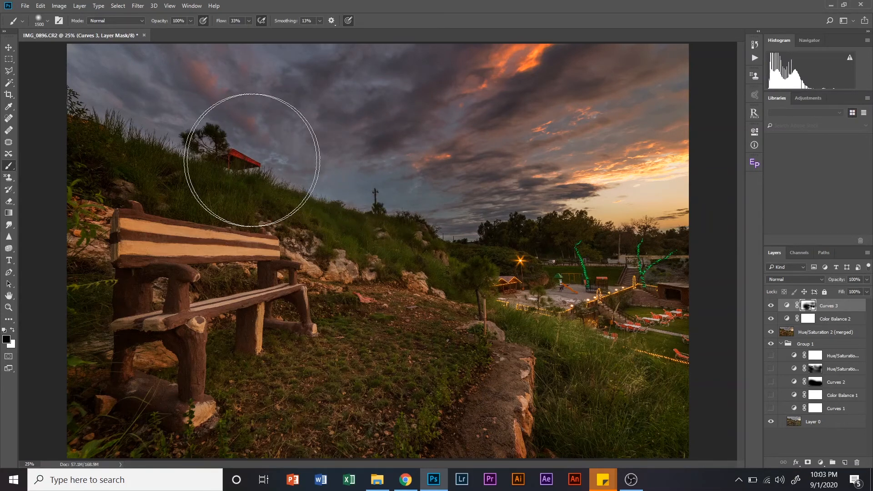
pyautogui.moveTo(252, 160); pyautogui.dragTo(218, 159)
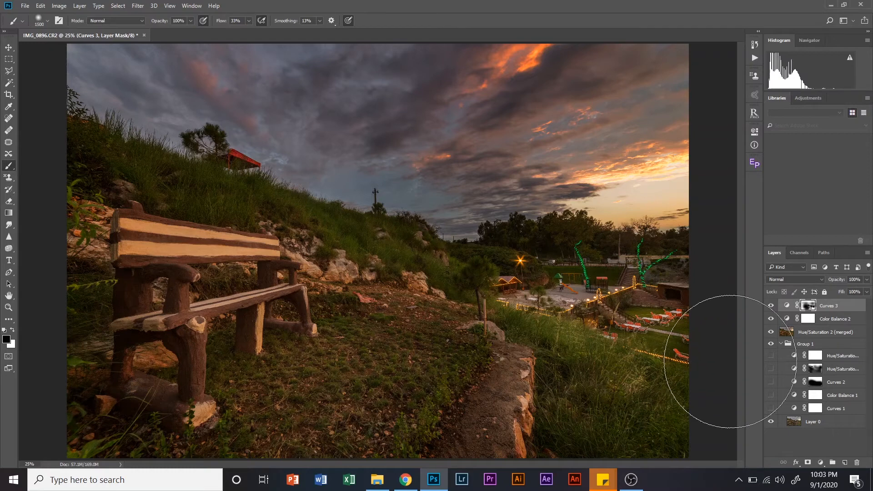
pyautogui.click(771, 306)
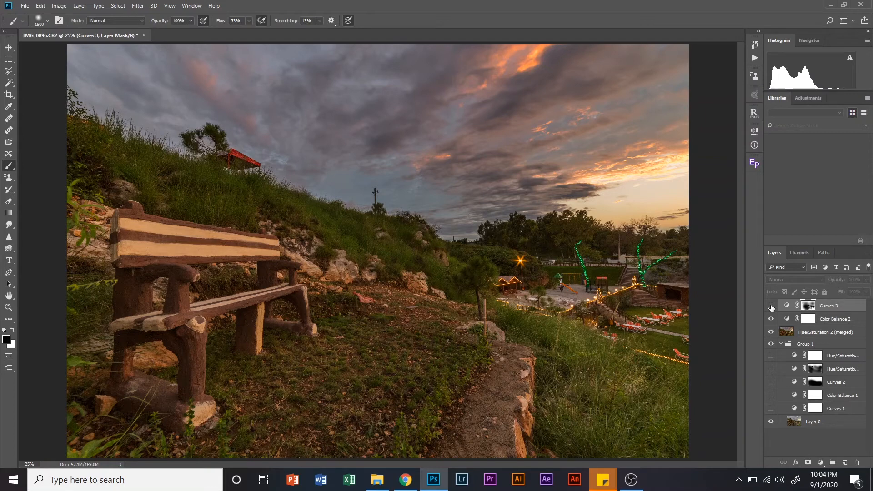
# Compare the photo with and without the Curves 3 darkening, leaving the layer shown.
pyautogui.click(771, 307)
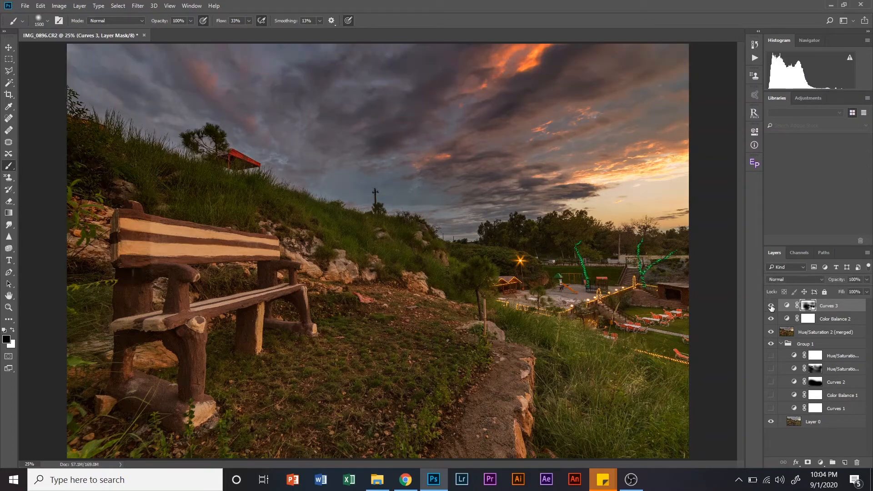
pyautogui.click(771, 307)
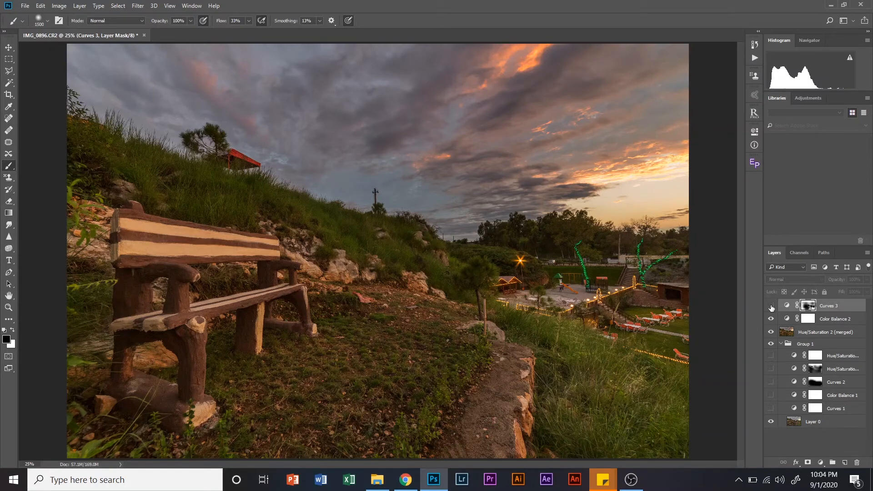
pyautogui.click(771, 307)
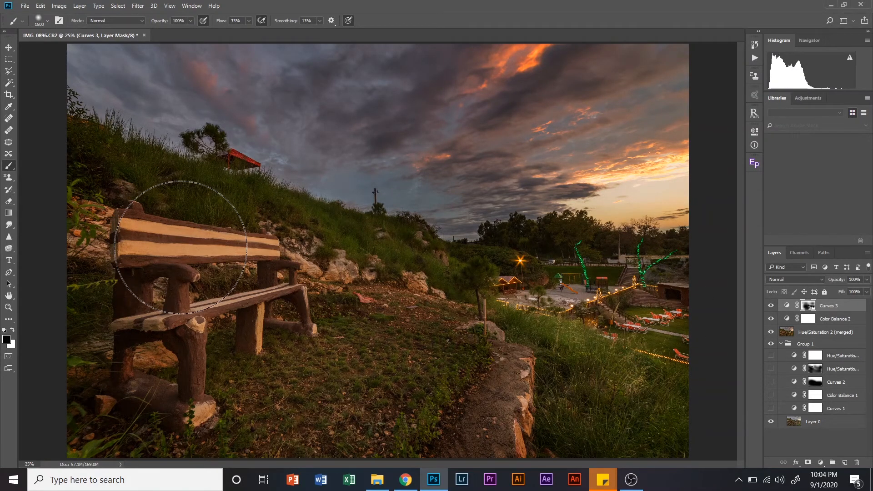
# Set the brush to 64% flow and 1000 px for work on the Curves 3 mask.
pyautogui.click(248, 21)
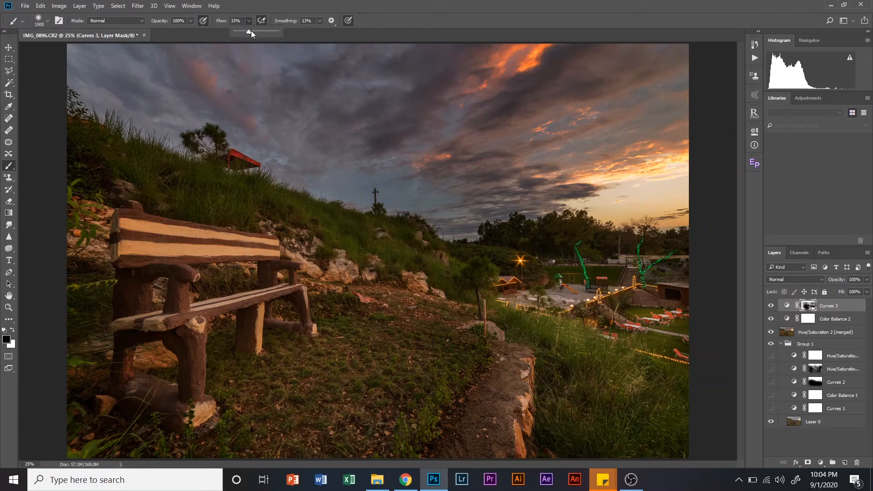
pyautogui.moveTo(261, 32); pyautogui.dragTo(262, 33)
pyautogui.press(']')
pyautogui.press(']')
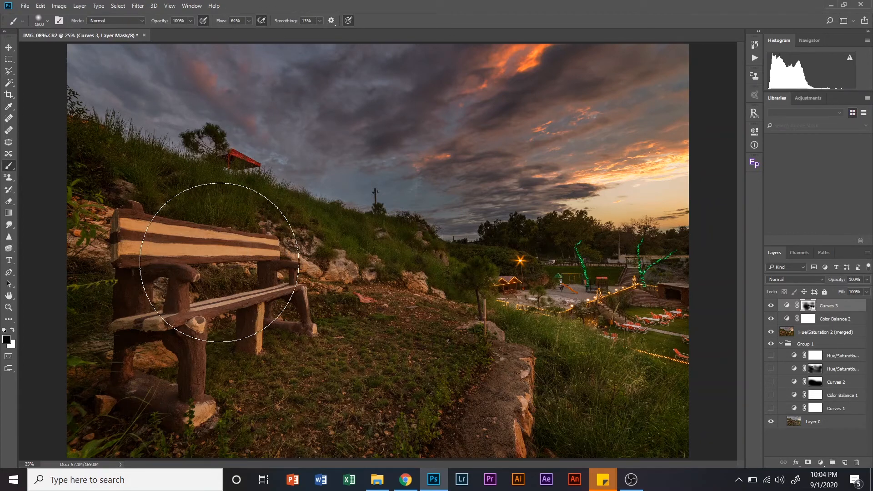
pyautogui.press('[')
pyautogui.press('[')
pyautogui.press('[')
pyautogui.press('[')
pyautogui.press('[')
pyautogui.press('[')
pyautogui.press('[')
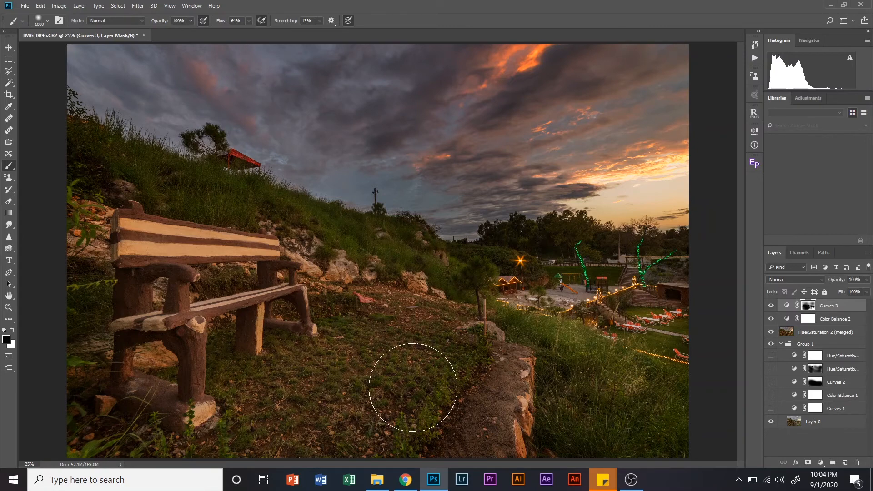
pyautogui.hotkey('ctrl', '-')
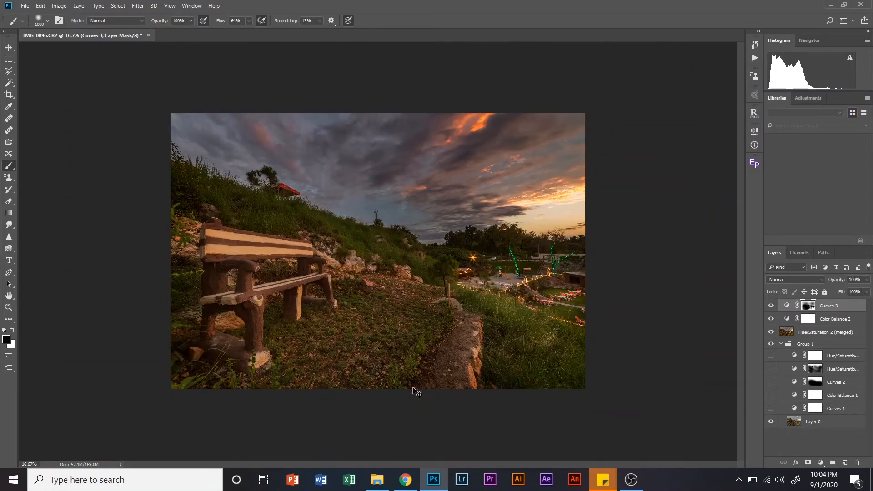
pyautogui.hotkey('ctrl', '+')
pyautogui.hotkey('ctrl', '-')
pyautogui.hotkey('ctrl', '+')
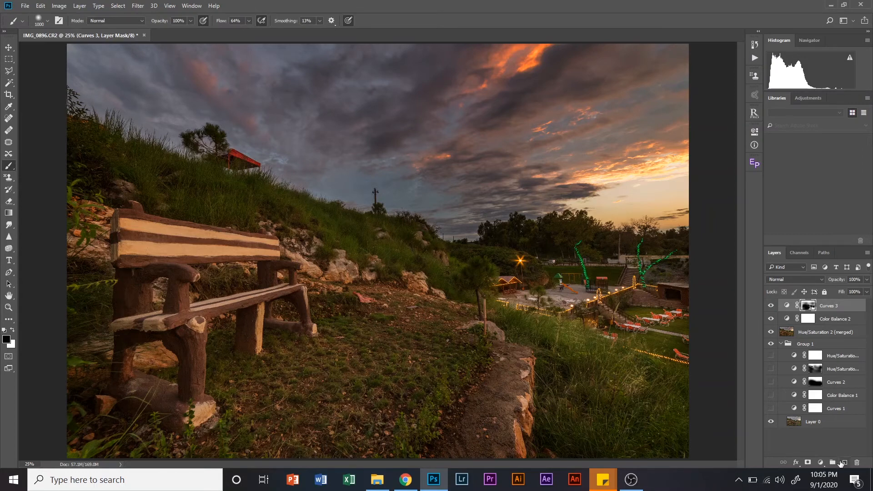
# Add a new layer above Curves 3, swap the foreground and background colours, and set the layer's blend mode to Overlay.
pyautogui.click(844, 463)
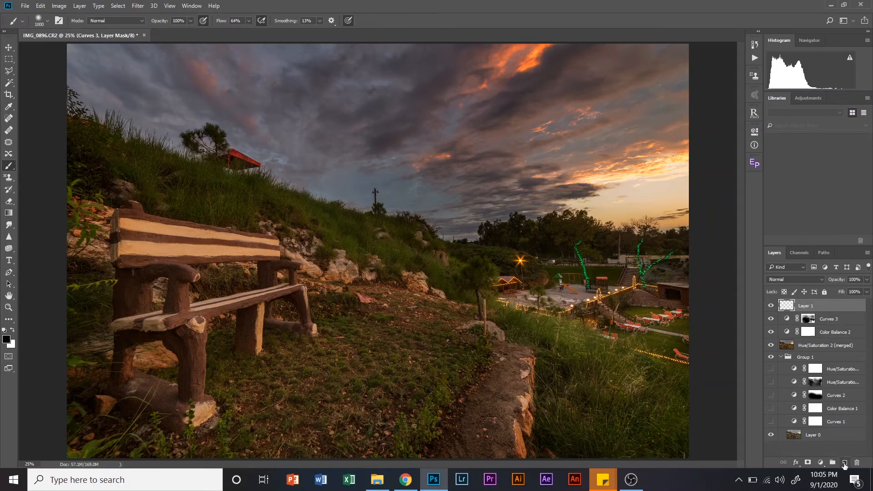
pyautogui.press('x')
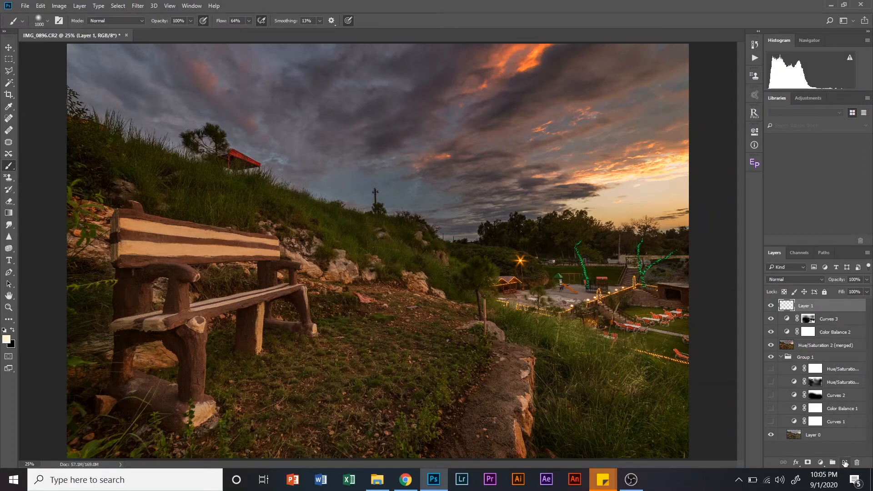
pyautogui.click(779, 280)
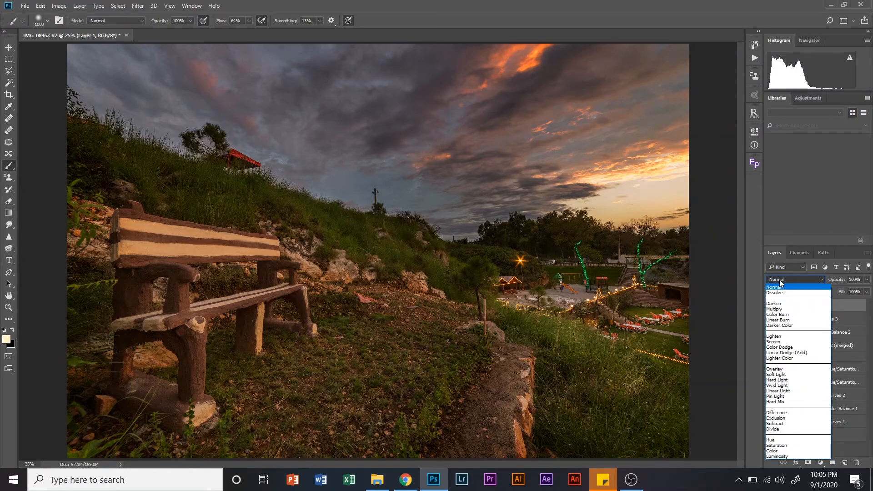
pyautogui.click(781, 371)
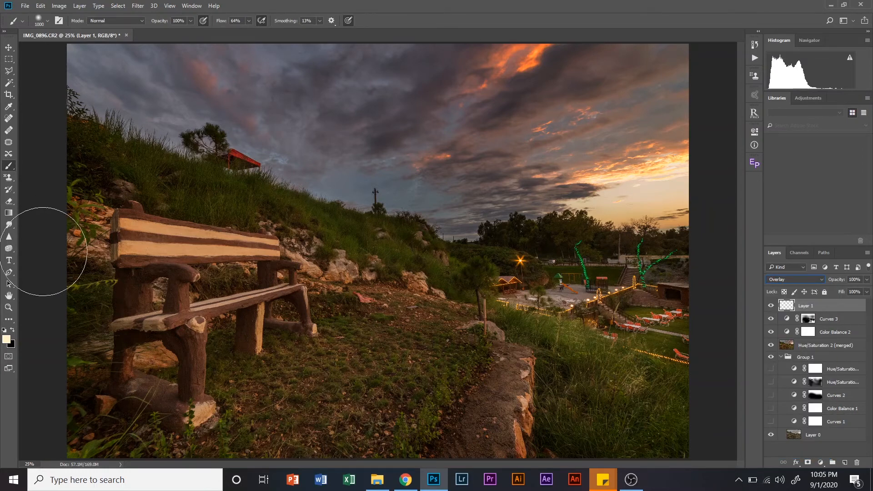
# Sample the glowing sunset sky as the foreground colour and lighten it to a pale cream yellow.
pyautogui.click(6, 340)
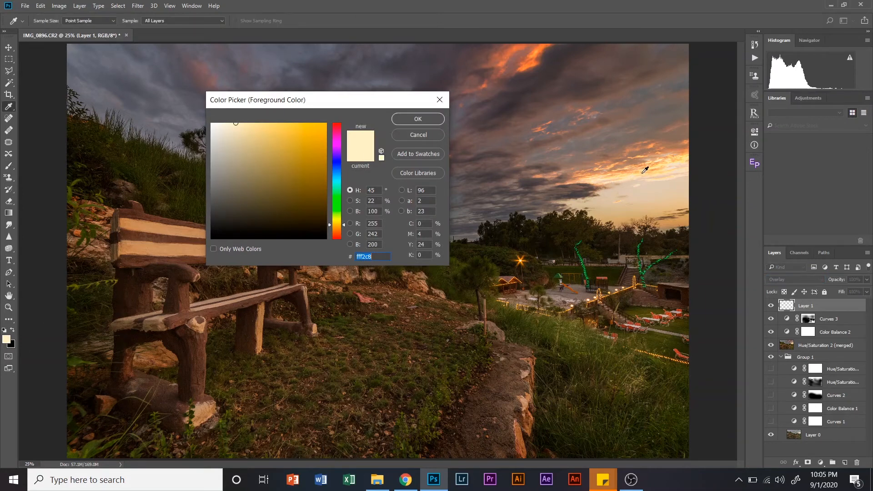
pyautogui.click(676, 168)
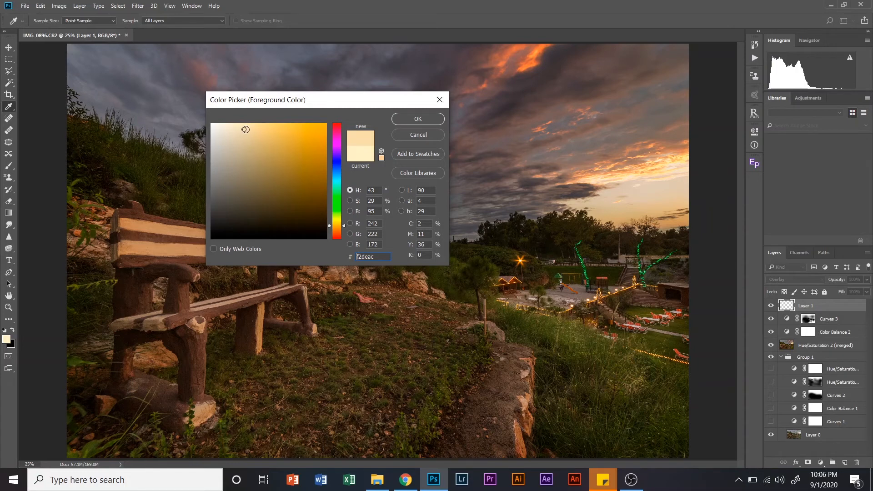
pyautogui.moveTo(245, 130)
pyautogui.mouseDown()
pyautogui.moveTo(210, 124)
pyautogui.moveTo(231, 124)
pyautogui.mouseUp()
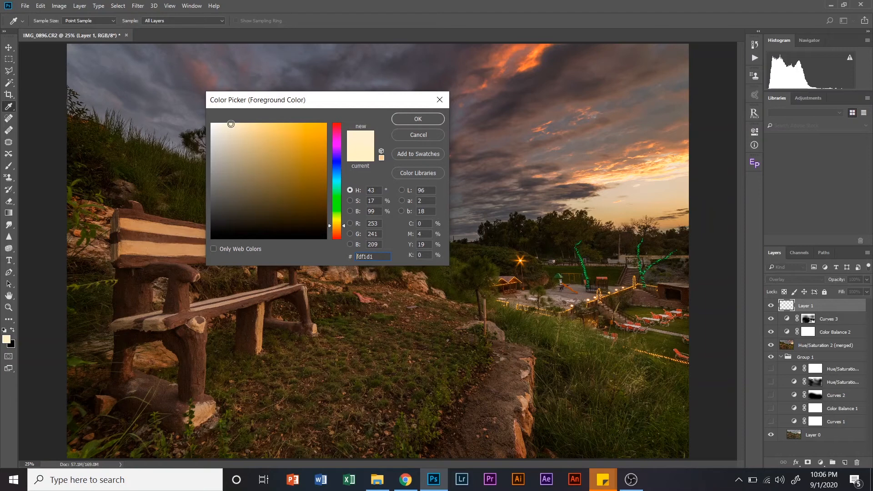
pyautogui.moveTo(231, 124)
pyautogui.mouseDown()
pyautogui.moveTo(250, 124)
pyautogui.moveTo(238, 124)
pyautogui.mouseUp()
pyautogui.click(427, 121)
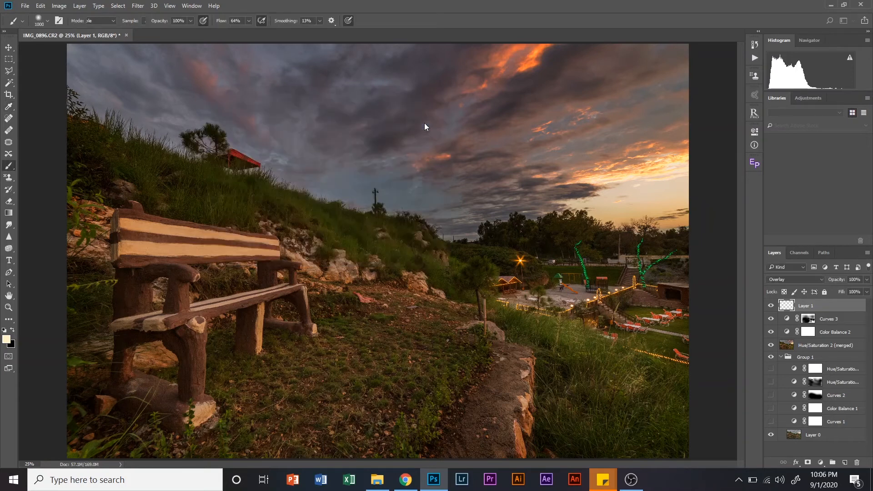
# Set the brush to 51% flow and 2300 px, and paint a warm glow over the sunset sky and horizon on Layer 1.
pyautogui.click(247, 21)
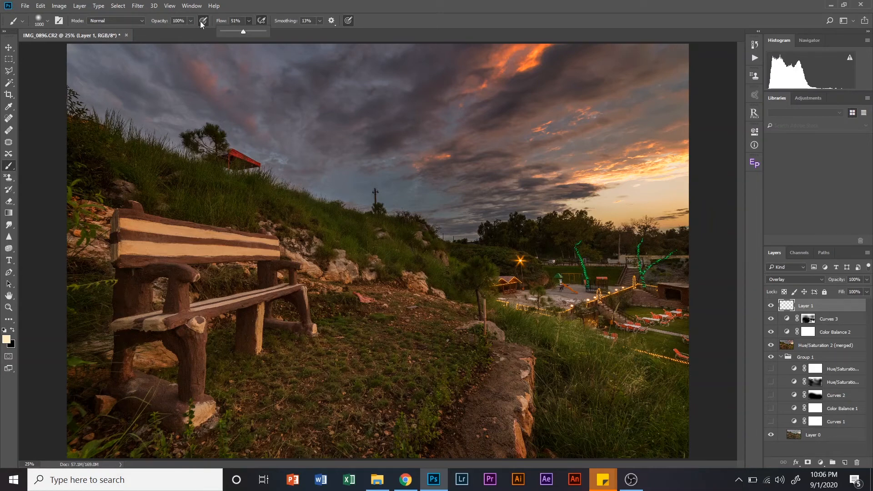
pyautogui.press(']')
pyautogui.press(']')
pyautogui.press(']')
pyautogui.press(']')
pyautogui.press(']')
pyautogui.press(']')
pyautogui.press(']')
pyautogui.press(']')
pyautogui.press(']')
pyautogui.press(']')
pyautogui.press(']')
pyautogui.press(']')
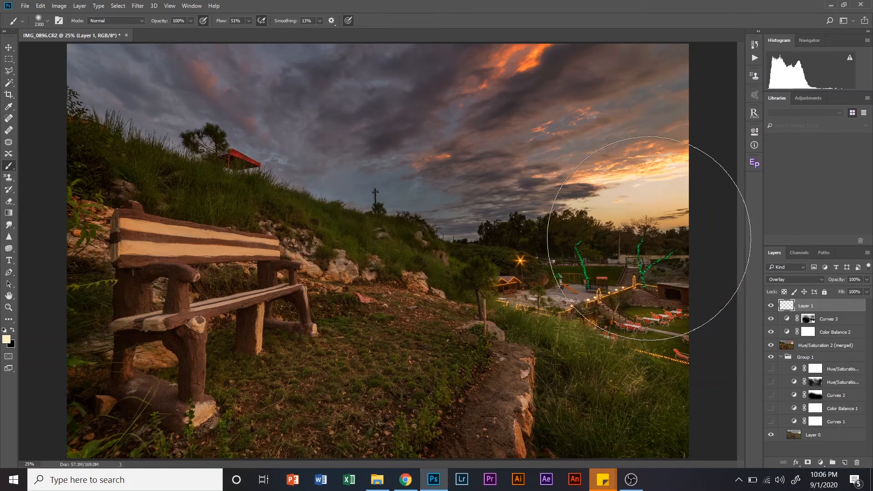
pyautogui.press(']')
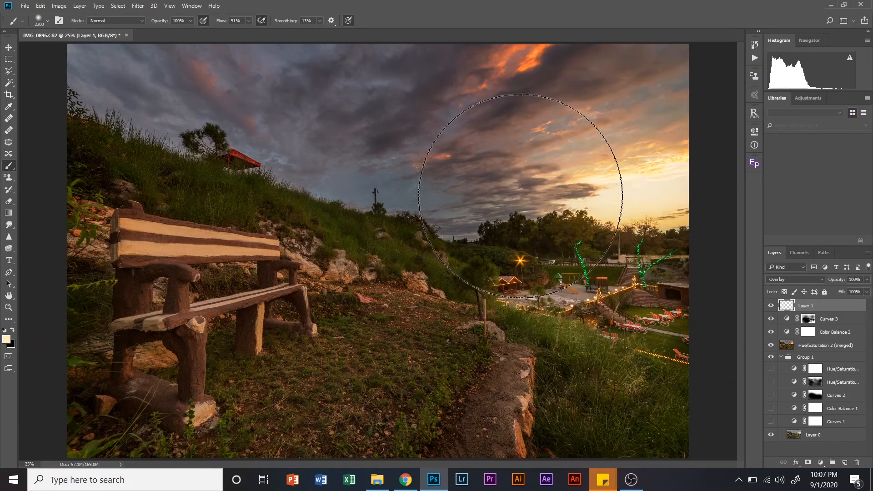
pyautogui.moveTo(512, 196); pyautogui.dragTo(413, 196)
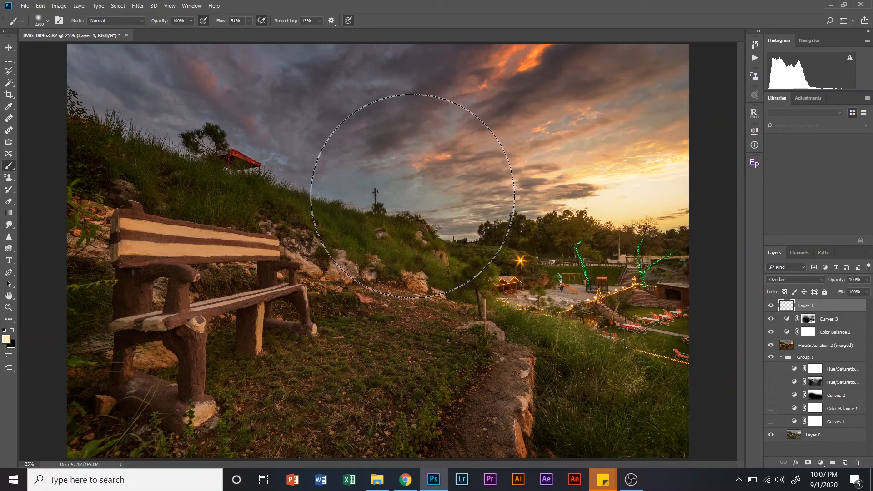
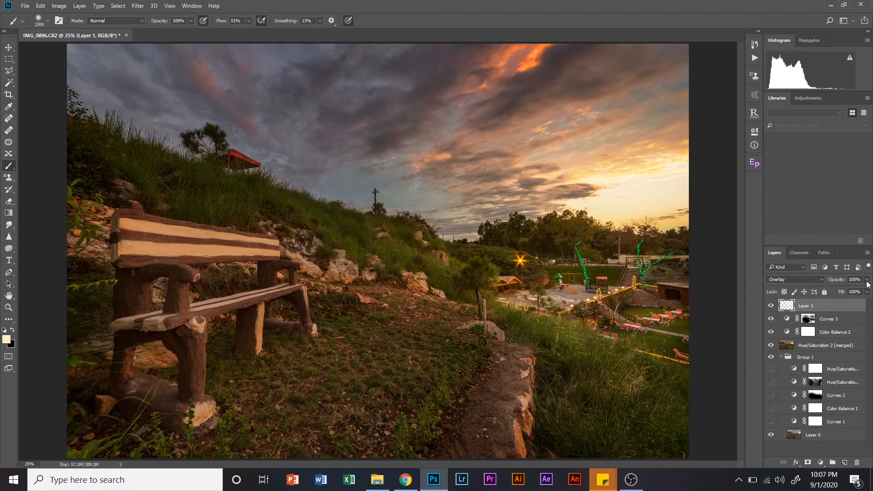
# Reduce Layer 1's opacity to 62% and compare the photo with and without the painted glow.
pyautogui.moveTo(867, 283); pyautogui.dragTo(851, 292)
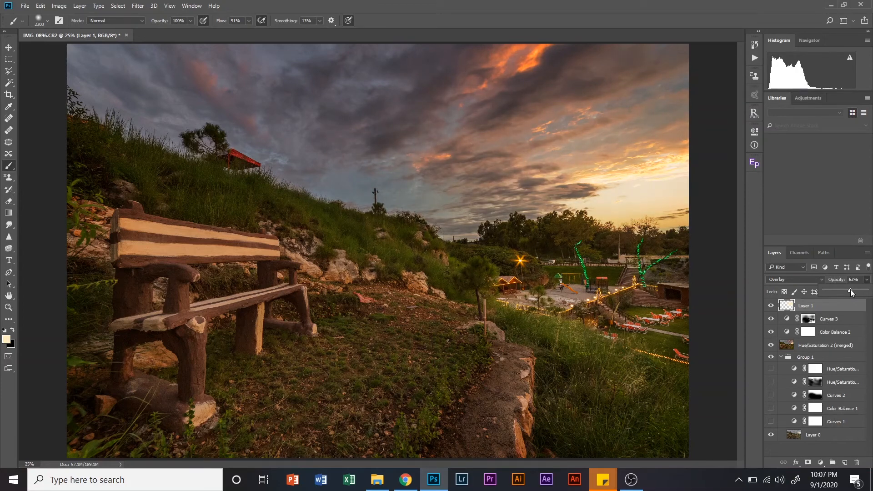
pyautogui.click(770, 306)
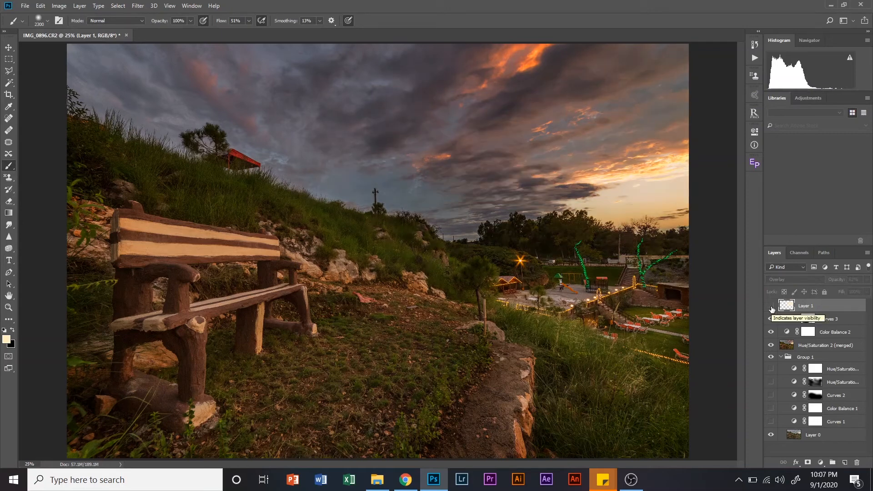
pyautogui.click(771, 306)
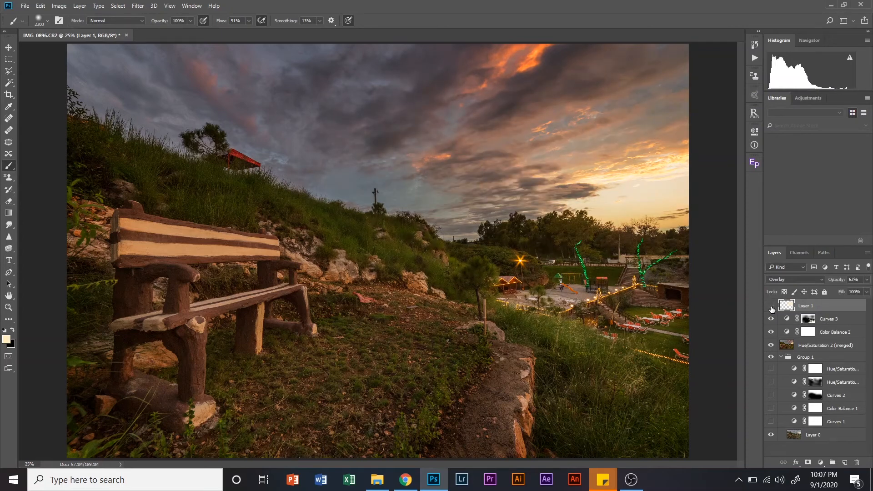
pyautogui.click(771, 307)
pyautogui.click(771, 307)
# Add a second empty layer above the glow layer and set its blend mode to Overlay.
pyautogui.click(844, 462)
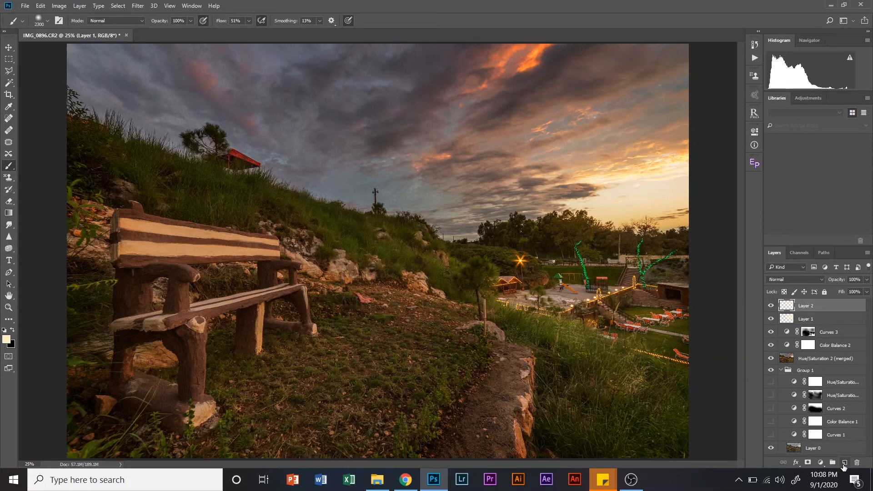
pyautogui.click(792, 281)
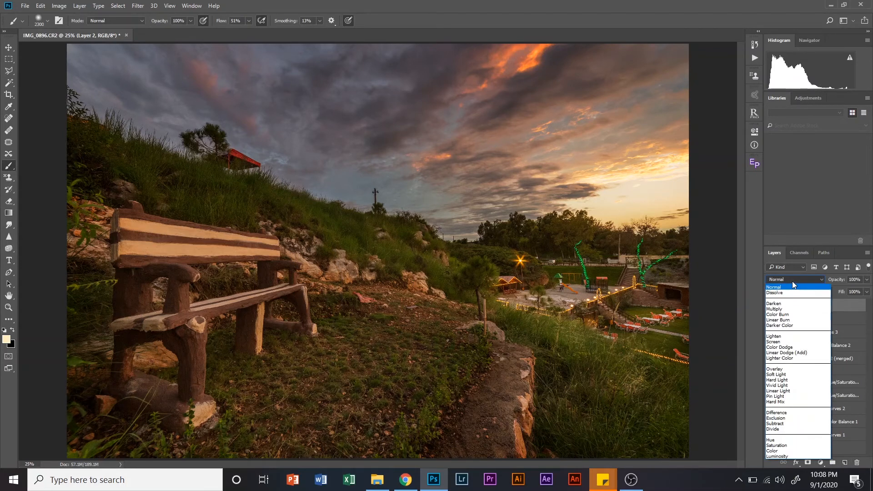
pyautogui.click(778, 369)
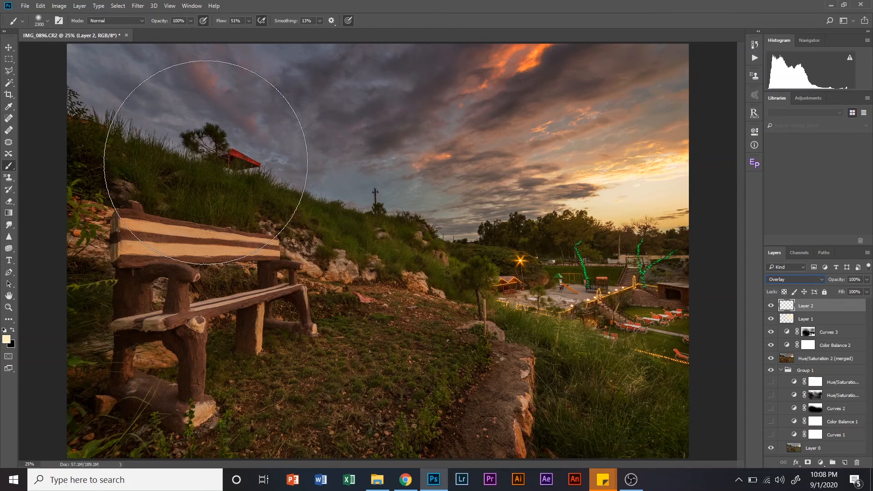
# With a small brush, paint the pale yellow highlight along the upper cream stripe of the bench's backrest on Layer 2.
pyautogui.click(10, 143)
pyautogui.press('b')
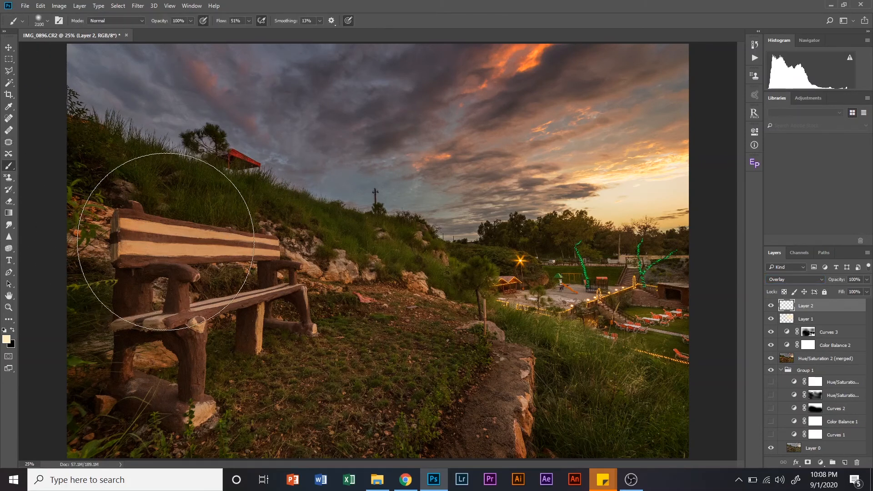
pyautogui.press('[')
pyautogui.press('[')
pyautogui.press('[')
pyautogui.press('[')
pyautogui.press('[')
pyautogui.press('[')
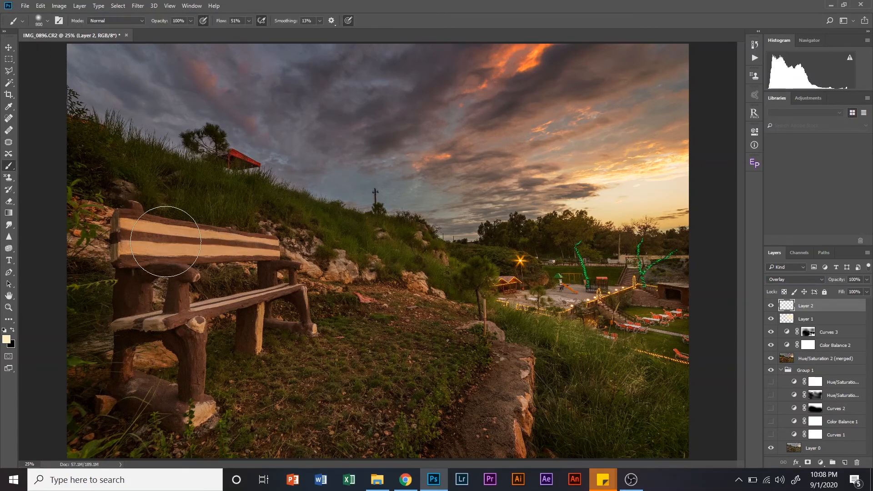
pyautogui.click(8, 307)
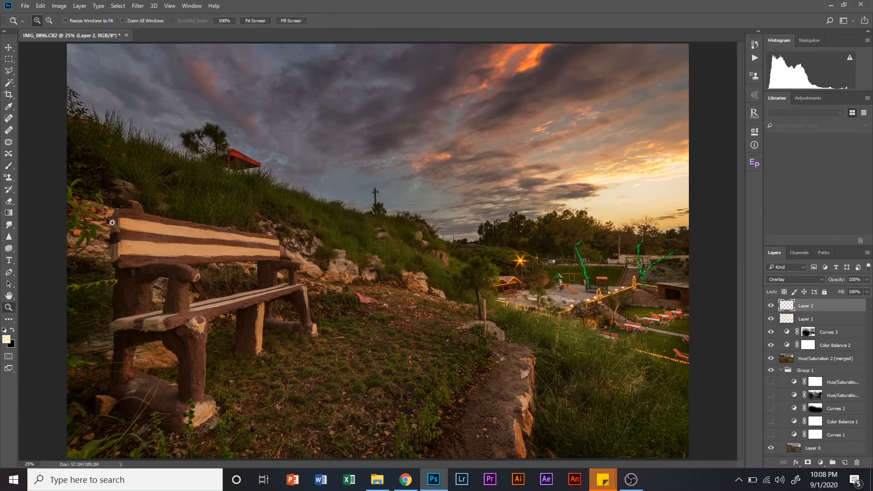
pyautogui.moveTo(97, 198); pyautogui.dragTo(343, 415)
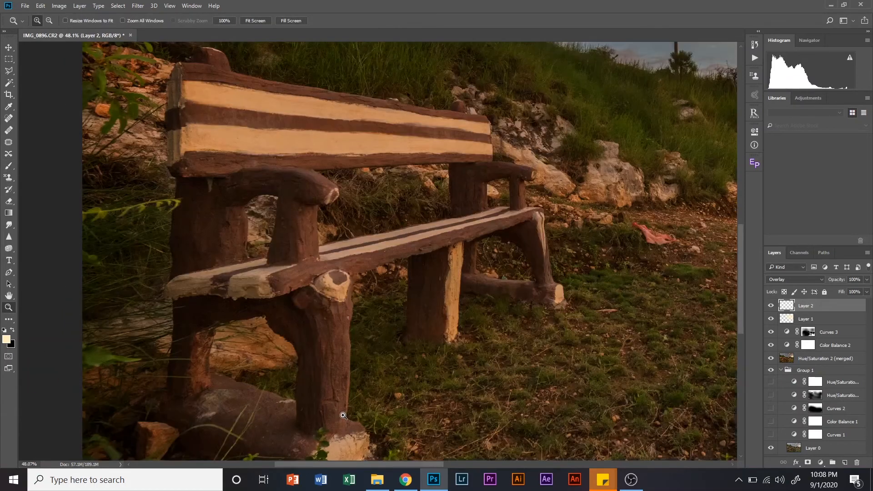
pyautogui.scroll(3, 316, 184)
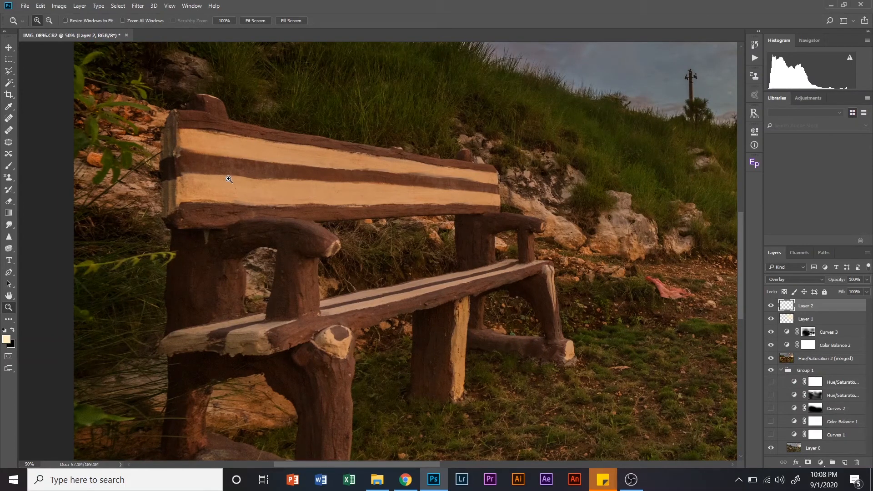
pyautogui.click(8, 166)
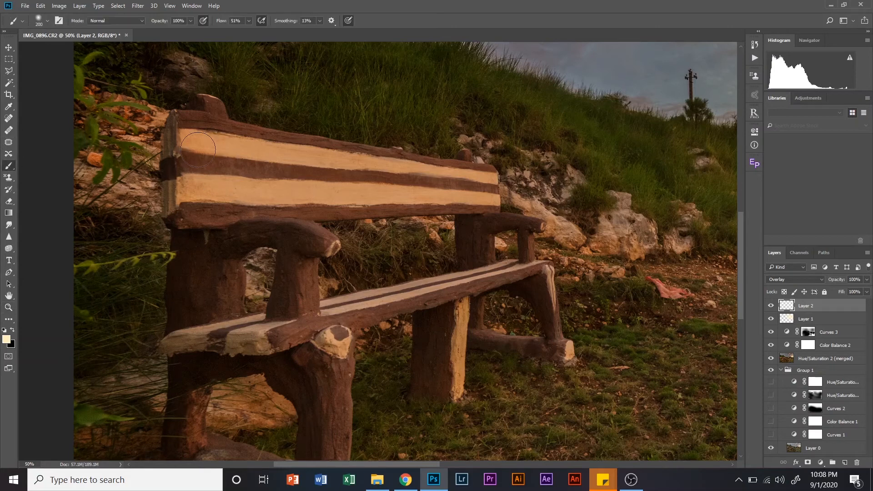
pyautogui.press('[')
pyautogui.press('[')
pyautogui.press('[')
pyautogui.press(']')
pyautogui.moveTo(191, 141); pyautogui.dragTo(492, 178)
pyautogui.press('[')
pyautogui.press('[')
pyautogui.press('[')
pyautogui.press('[')
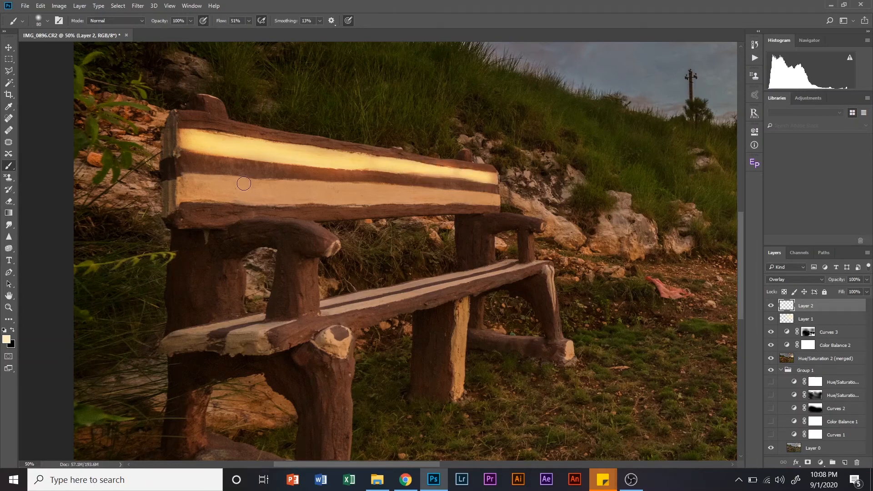
# Paint the same pale yellow highlight along the lower cream stripe of the backrest, adjusting the brush size to fit.
pyautogui.press(']')
pyautogui.press(']')
pyautogui.press(']')
pyautogui.press(']')
pyautogui.press(']')
pyautogui.press(']')
pyautogui.moveTo(193, 190)
pyautogui.mouseDown()
pyautogui.moveTo(491, 199)
pyautogui.moveTo(459, 199)
pyautogui.mouseUp()
pyautogui.press('[')
pyautogui.press('[')
pyautogui.press('[')
pyautogui.press('[')
pyautogui.press('[')
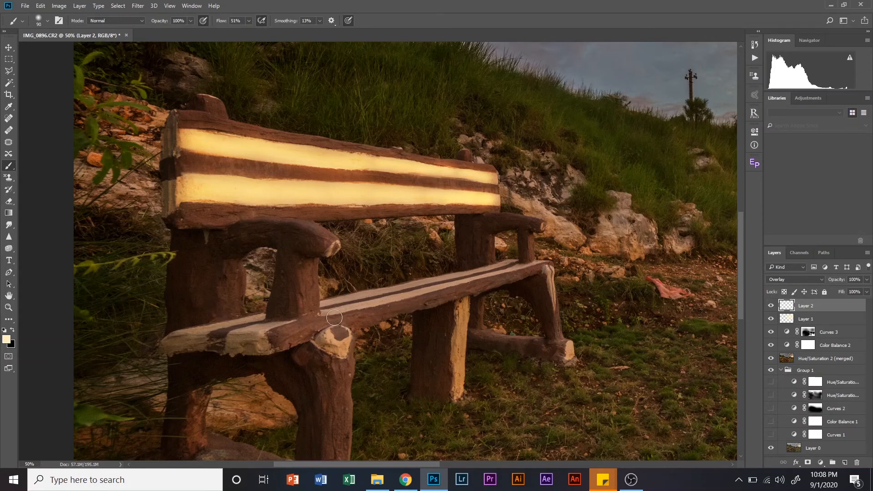
# Lower the brush opacity to 51% and paint the pale yellow highlight along the cream stripes of the bench seat with a small brush.
pyautogui.press('[')
pyautogui.press('[')
pyautogui.press('[')
pyautogui.press('[')
pyautogui.click(521, 234)
pyautogui.press('[')
pyautogui.moveTo(507, 260); pyautogui.dragTo(348, 293)
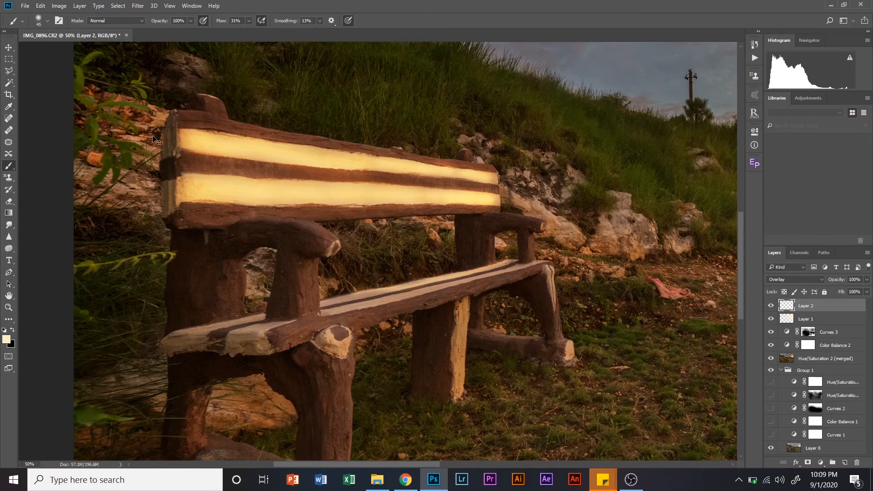
pyautogui.click(191, 21)
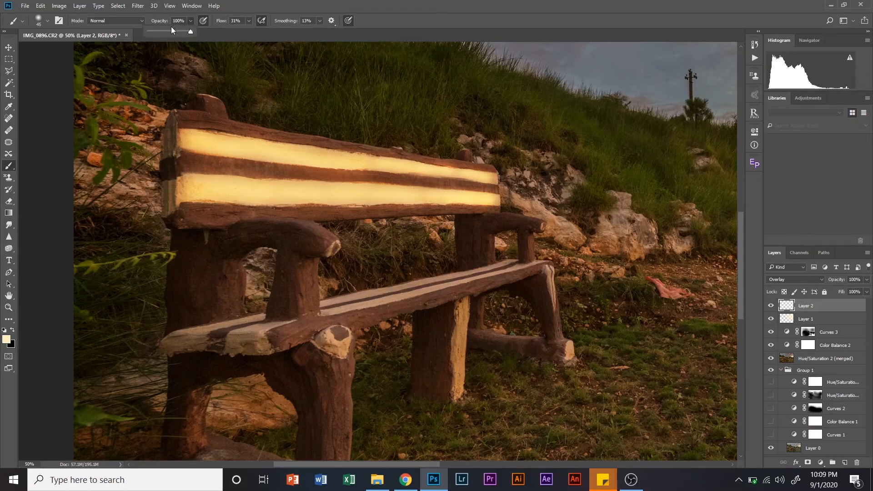
pyautogui.click(169, 31)
pyautogui.moveTo(508, 264)
pyautogui.mouseDown()
pyautogui.moveTo(387, 292)
pyautogui.moveTo(354, 289)
pyautogui.moveTo(489, 278)
pyautogui.moveTo(512, 267)
pyautogui.moveTo(344, 306)
pyautogui.moveTo(381, 291)
pyautogui.moveTo(323, 297)
pyautogui.mouseUp()
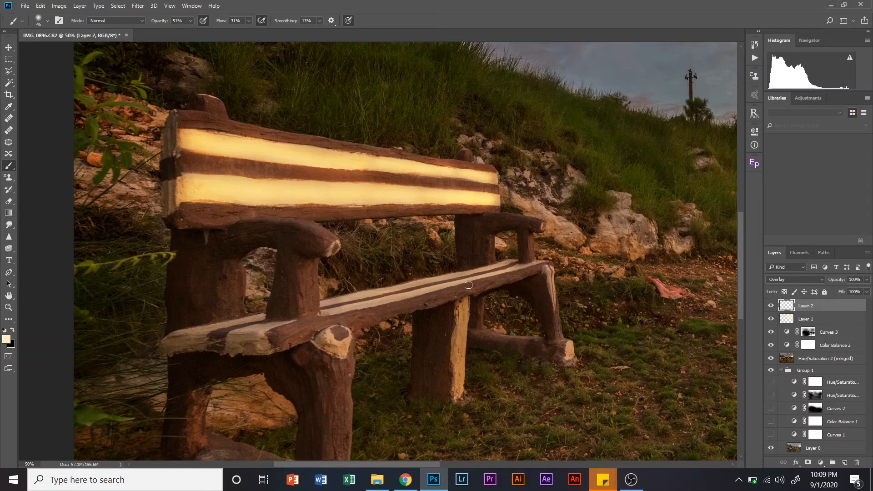
# Enlarge the brush and paint the highlight on the cream faces of the bench's middle leg and far leg.
pyautogui.press(']')
pyautogui.press(']')
pyautogui.press(']')
pyautogui.press(']')
pyautogui.press(']')
pyautogui.press(']')
pyautogui.press(']')
pyautogui.moveTo(462, 310); pyautogui.dragTo(459, 391)
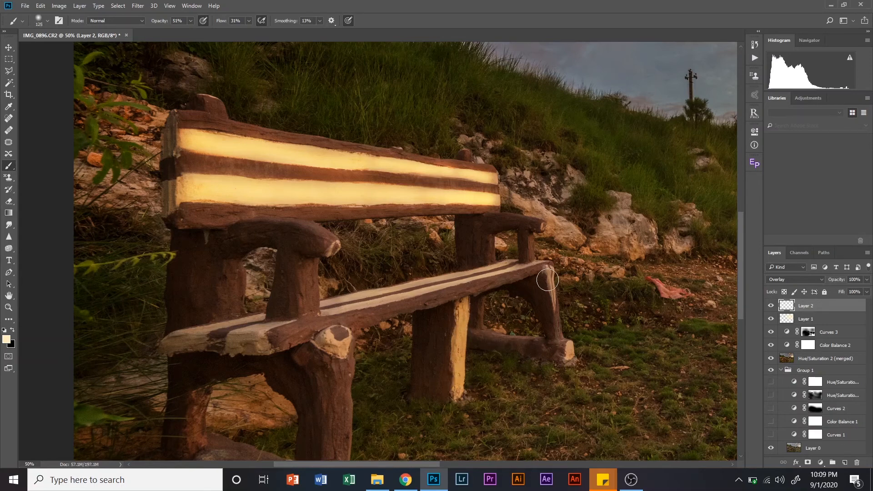
pyautogui.moveTo(547, 280); pyautogui.dragTo(551, 300)
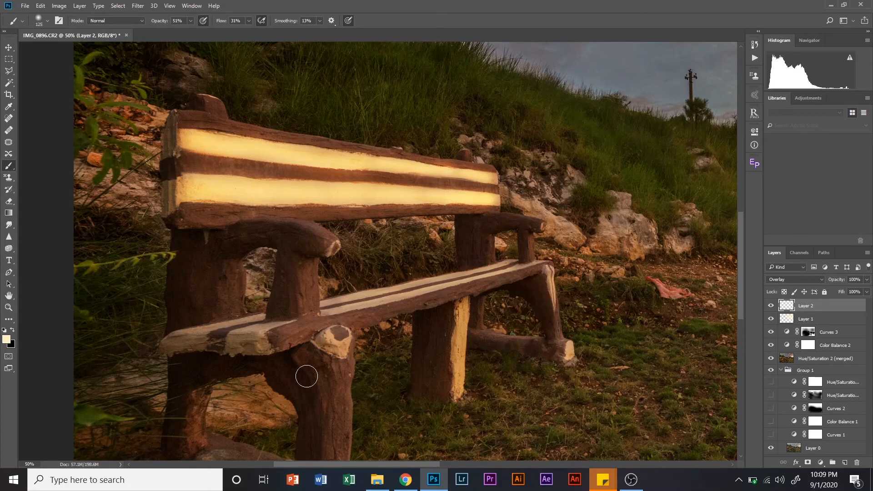
# Set the brush size to 200 and paint the highlight on the cream knot and foot of the bench's front leg.
pyautogui.scroll(-5, 315, 375)
pyautogui.press(']')
pyautogui.press(']')
pyautogui.press(']')
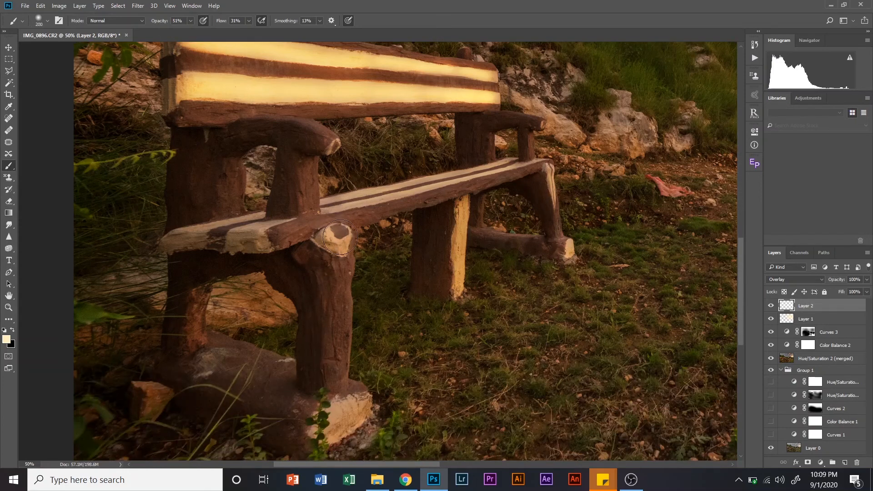
pyautogui.moveTo(339, 237)
pyautogui.mouseDown()
pyautogui.moveTo(334, 246)
pyautogui.moveTo(328, 236)
pyautogui.moveTo(361, 259)
pyautogui.mouseUp()
pyautogui.scroll(-2, 355, 378)
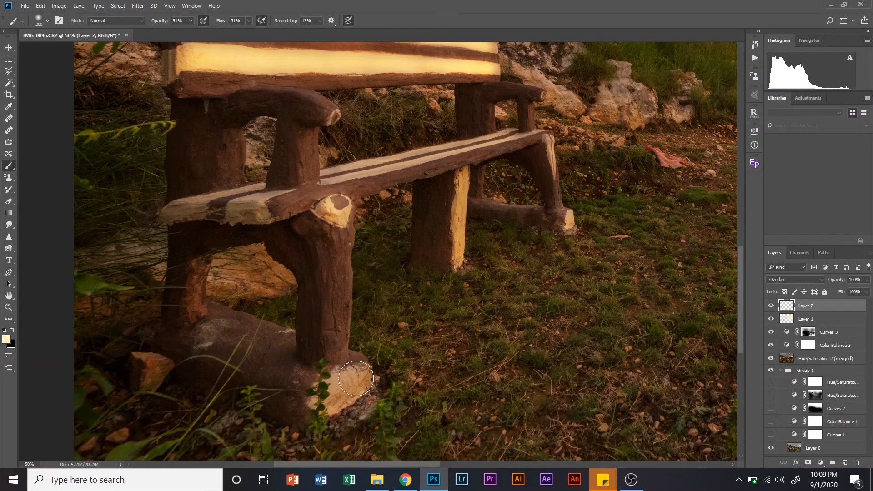
pyautogui.moveTo(356, 379)
pyautogui.mouseDown()
pyautogui.moveTo(328, 395)
pyautogui.moveTo(366, 381)
pyautogui.moveTo(322, 393)
pyautogui.mouseUp()
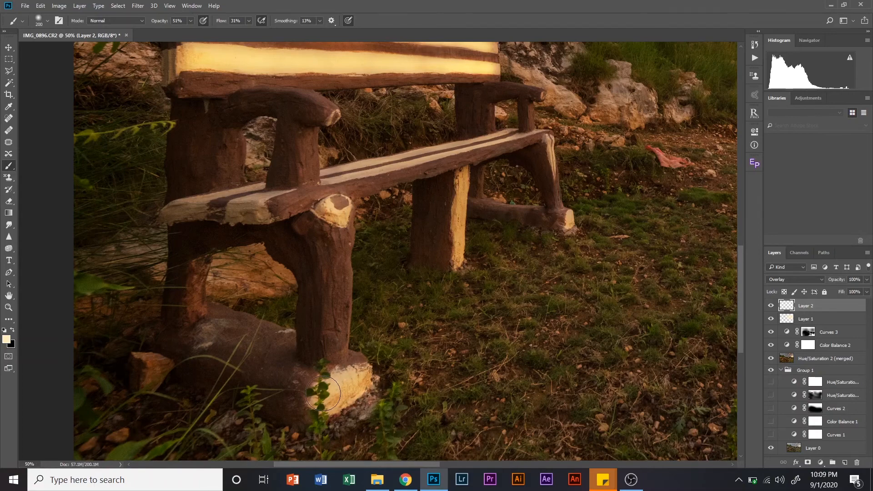
# Compare the whole photo with and without Layer 2 and reduce the layer's opacity to 49%.
pyautogui.scroll(4, 460, 289)
pyautogui.hotkey('ctrl', '-')
pyautogui.hotkey('ctrl', '-')
pyautogui.hotkey('ctrl', '-')
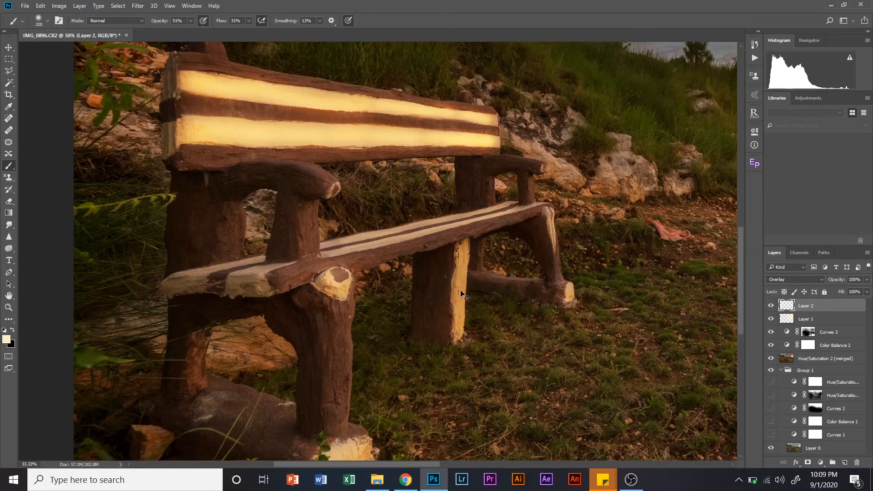
pyautogui.click(770, 306)
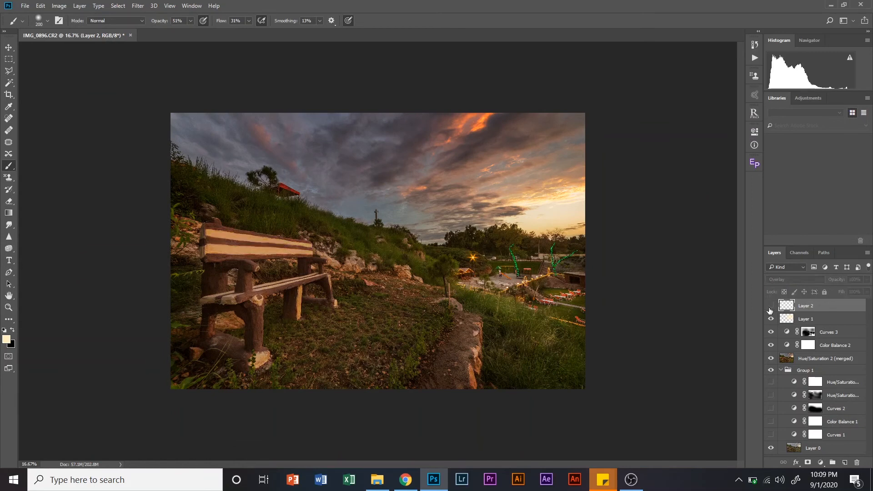
pyautogui.click(770, 308)
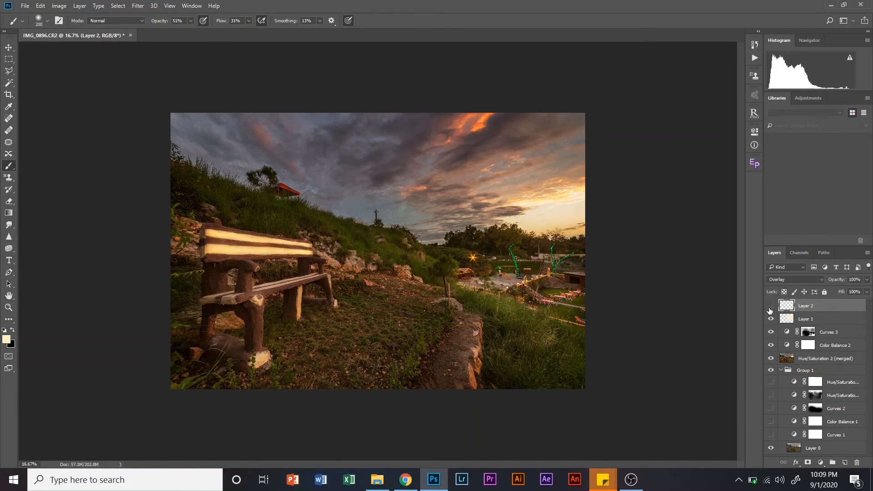
pyautogui.click(770, 306)
pyautogui.click(865, 280)
pyautogui.click(848, 290)
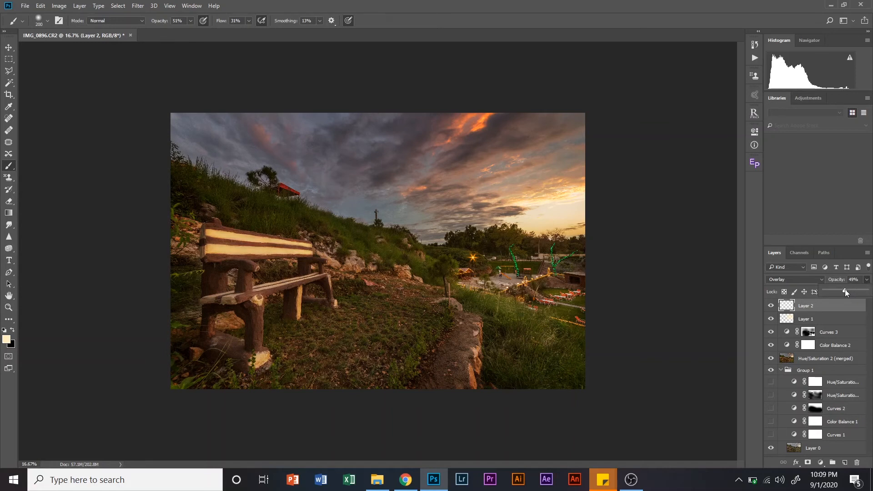
# Reduce Layer 2's opacity further to 39%, toggling the layer to judge the bench highlight.
pyautogui.click(771, 308)
pyautogui.click(771, 308)
pyautogui.click(771, 308)
pyautogui.click(771, 308)
pyautogui.click(771, 307)
pyautogui.click(866, 292)
pyautogui.click(772, 306)
pyautogui.click(772, 306)
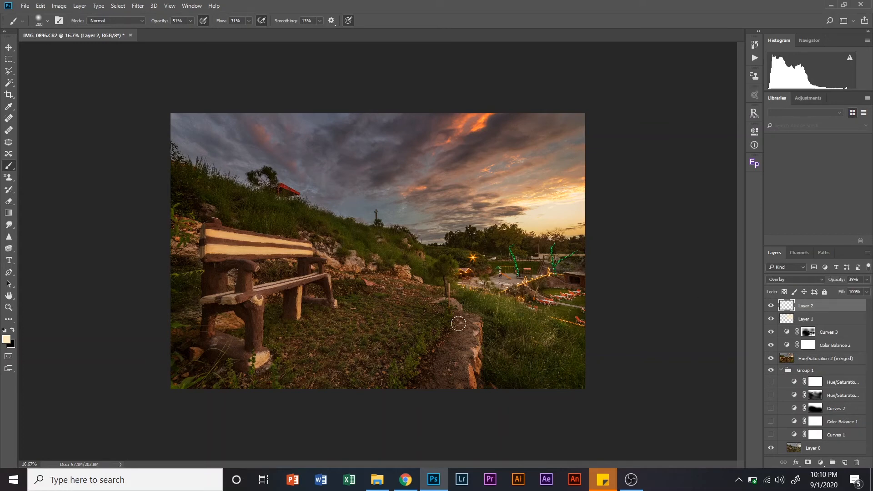
# With a 700-size brush, paint the highlight on the edge of the stone path and compare the photo with and without Layer 2.
pyautogui.press(']')
pyautogui.press(']')
pyautogui.press(']')
pyautogui.press(']')
pyautogui.press(']')
pyautogui.moveTo(469, 329)
pyautogui.mouseDown()
pyautogui.moveTo(468, 351)
pyautogui.moveTo(465, 331)
pyautogui.moveTo(468, 358)
pyautogui.moveTo(453, 375)
pyautogui.moveTo(471, 342)
pyautogui.mouseUp()
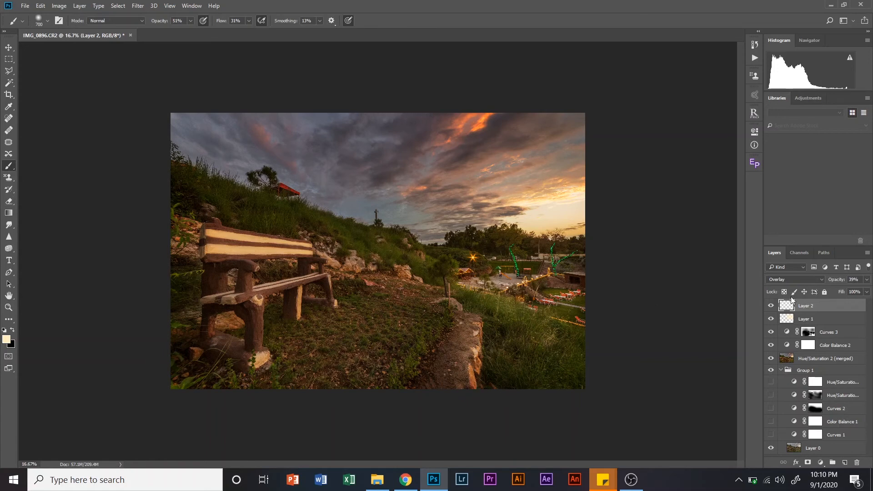
pyautogui.click(770, 308)
pyautogui.click(769, 307)
pyautogui.click(770, 307)
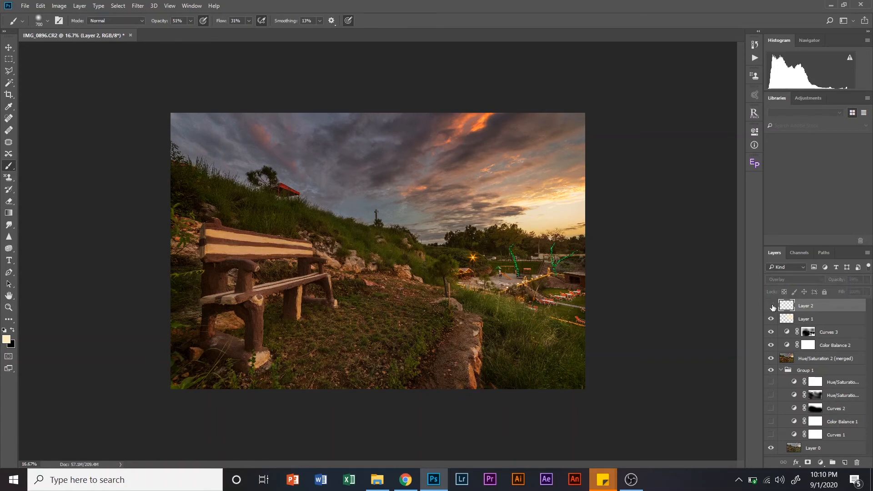
pyautogui.click(770, 307)
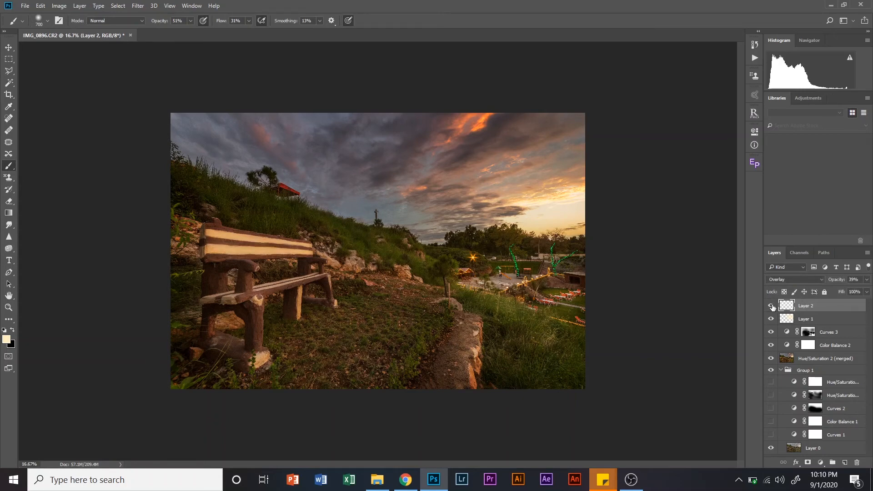
pyautogui.hotkey('ctrl', '+')
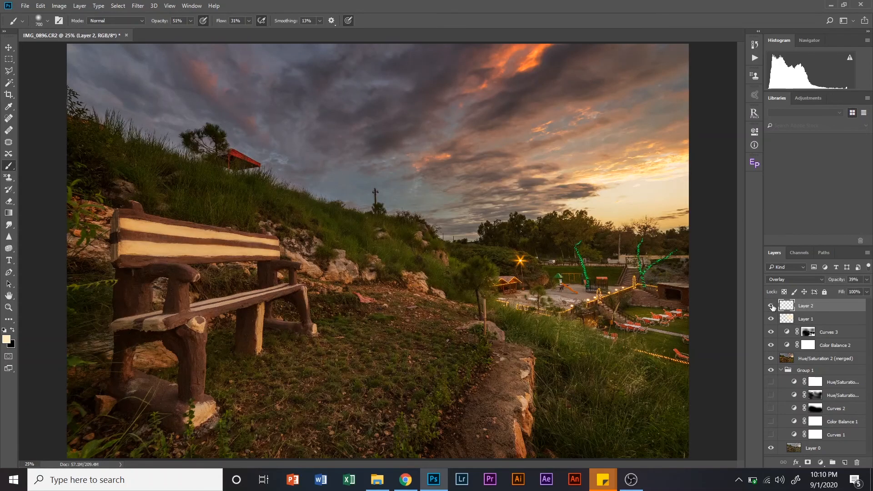
pyautogui.hotkey('ctrl', '-')
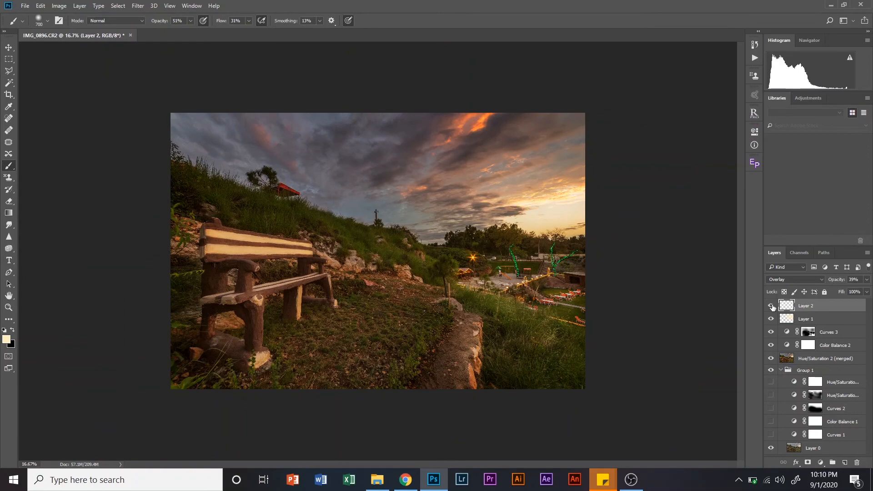
pyautogui.hotkey('ctrl', '+')
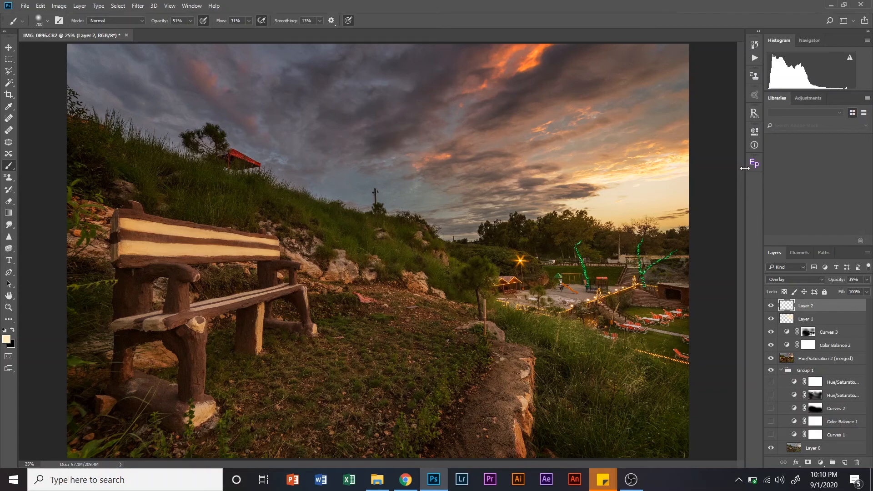
pyautogui.hotkey('ctrl', '-')
pyautogui.hotkey('ctrl', '+')
pyautogui.hotkey('ctrl', '-')
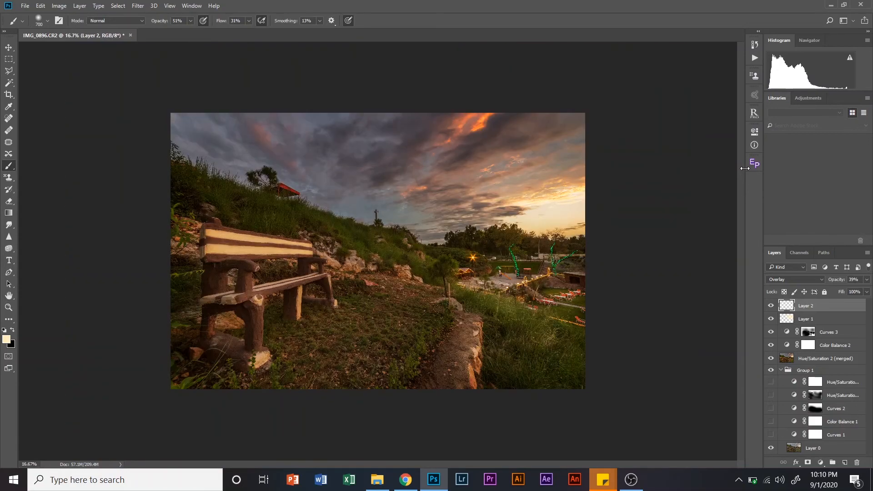
pyautogui.hotkey('ctrl', '+')
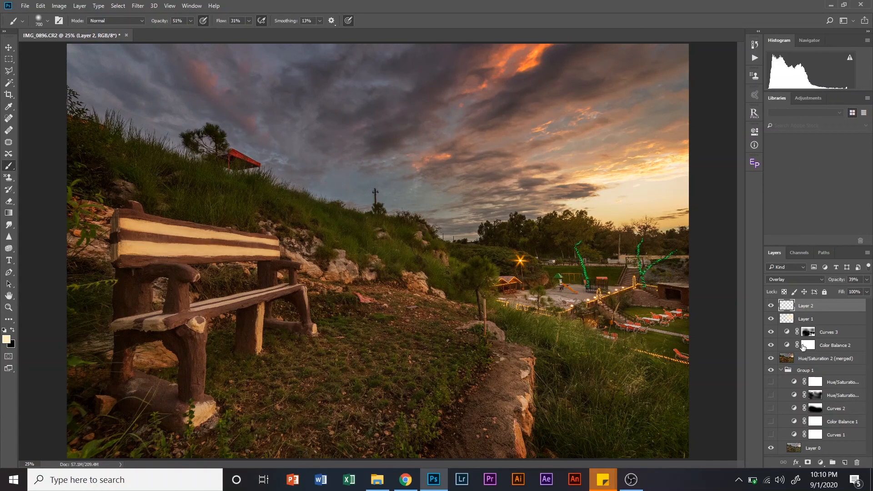
# Stamp the layers from Layer 2 down to Hue/Saturation 2 (merged) into a new merged layer on top of the stack.
pyautogui.keyDown('shift'); pyautogui.click(818, 361); pyautogui.keyUp('shift')
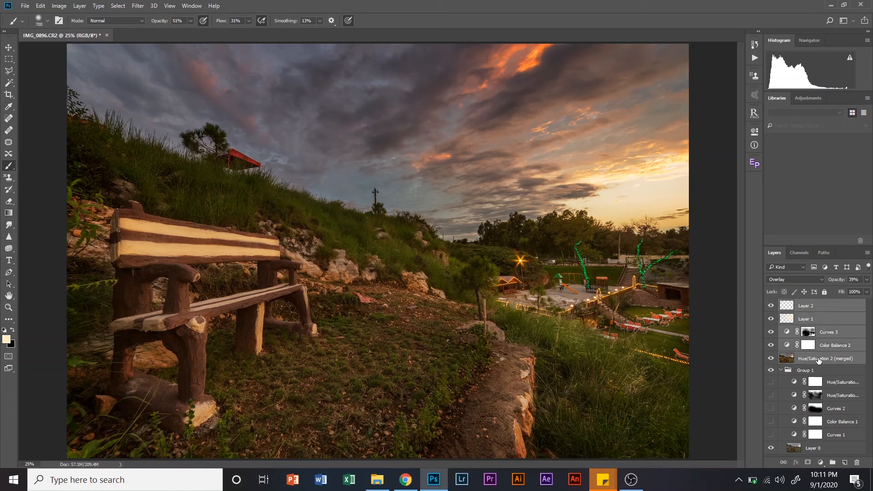
pyautogui.hotkey('ctrl', 'alt', 'e')
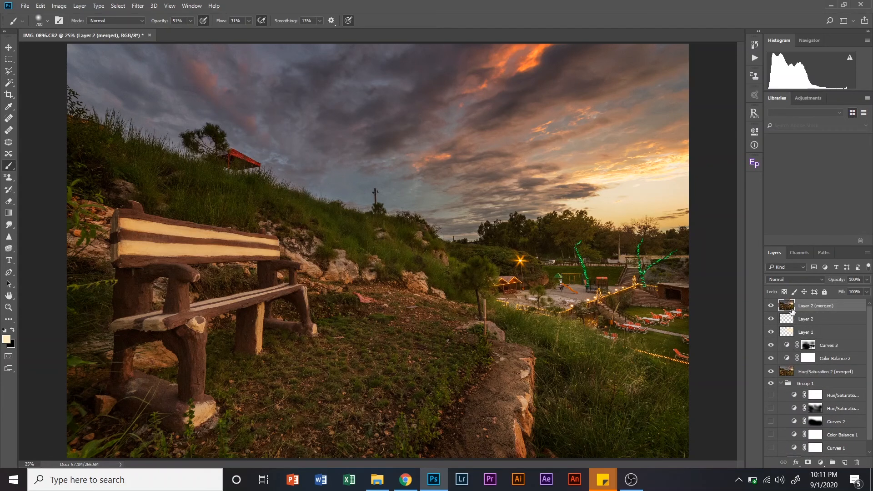
pyautogui.hotkey('shift', 'alt', 'o')
# Group the layers from Layer 2 down to Hue/Saturation 2 (merged) and collapse Group 1.
pyautogui.click(813, 323)
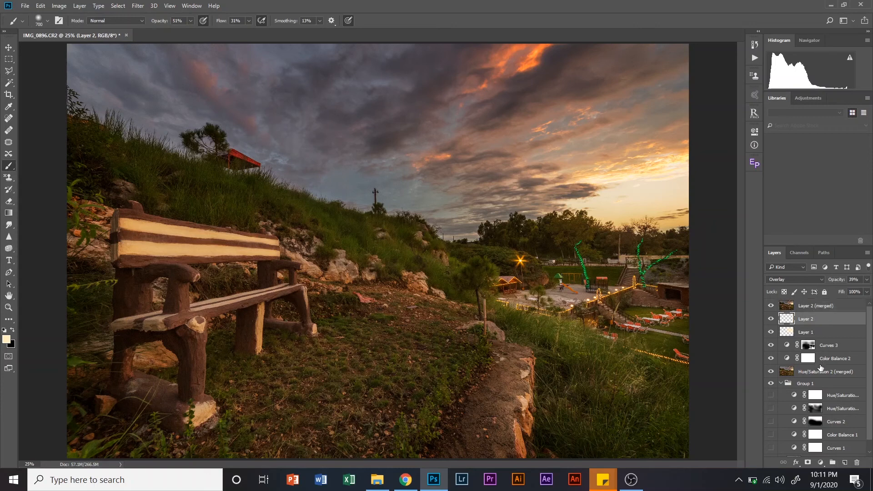
pyautogui.keyDown('shift'); pyautogui.click(819, 373); pyautogui.keyUp('shift')
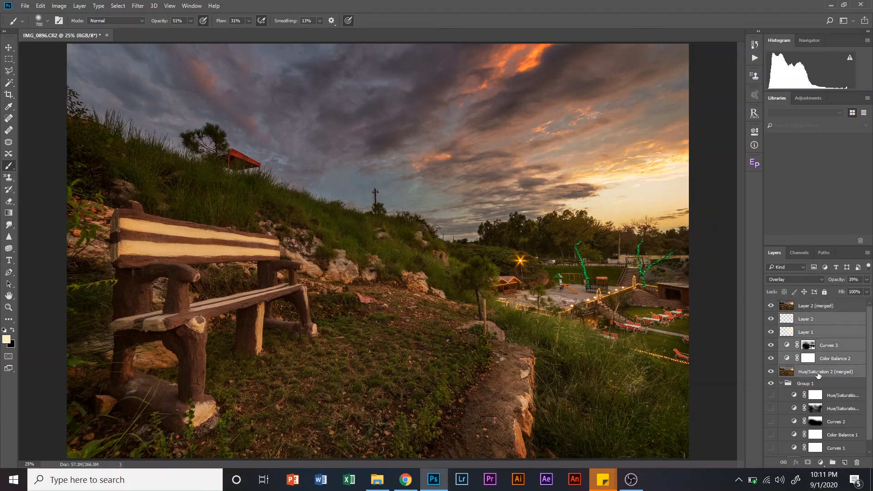
pyautogui.moveTo(819, 372); pyautogui.dragTo(832, 462)
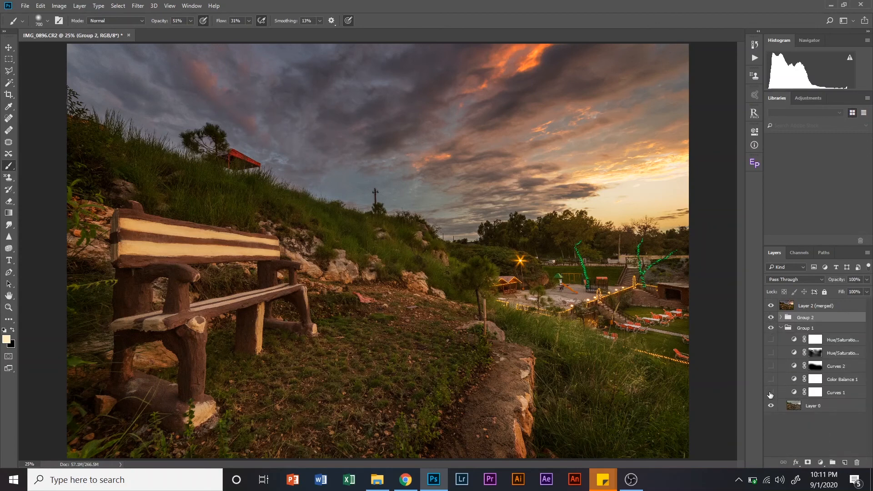
pyautogui.click(781, 328)
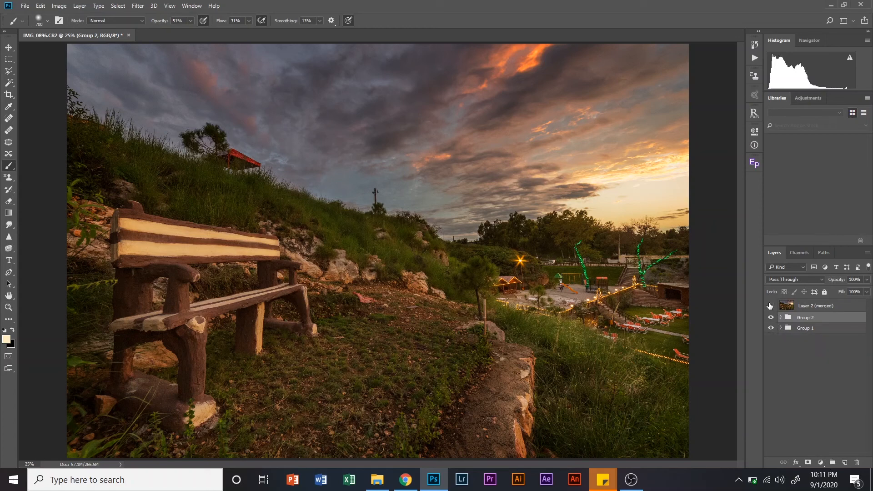
# Hide Group 2 and toggle the Layer 2 (merged) layer to compare the edit with the original, leaving the merged layer visible.
pyautogui.click(770, 305)
pyautogui.click(770, 317)
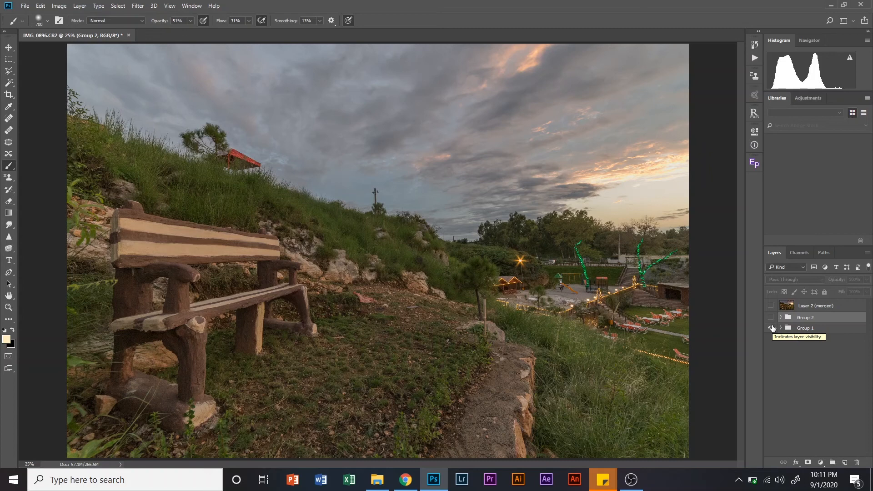
pyautogui.click(770, 306)
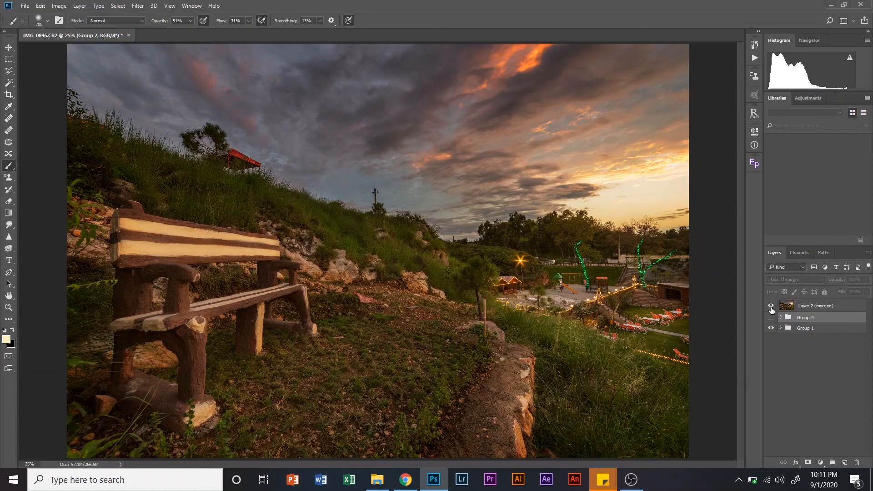
pyautogui.click(771, 306)
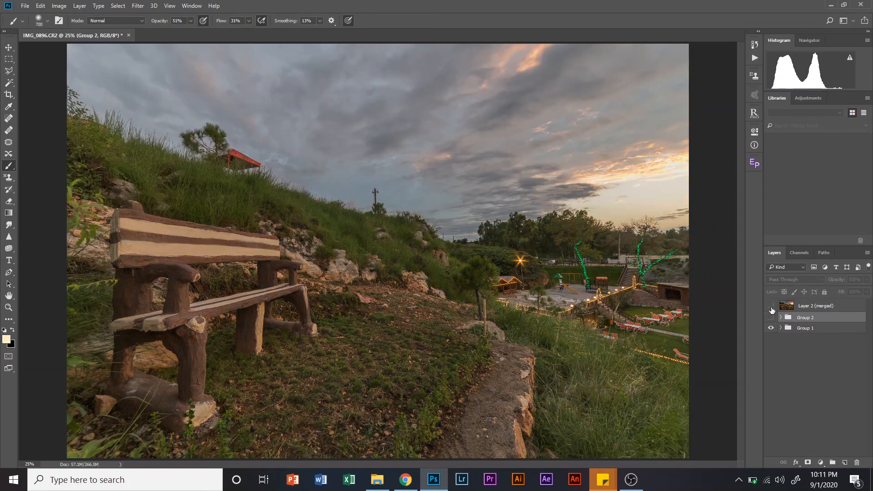
pyautogui.click(770, 306)
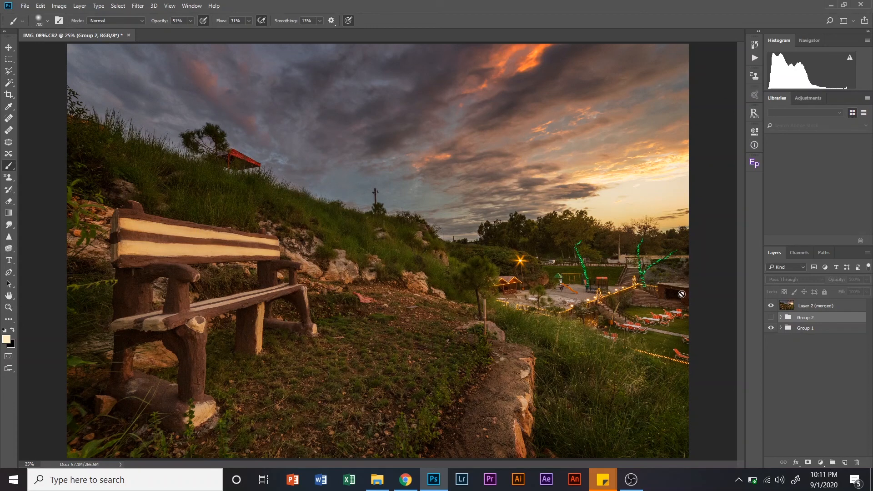
# Add a Hue/Saturation adjustment layer, set its saturation to -2 and move it above the Layer 2 (merged) layer.
pyautogui.click(821, 463)
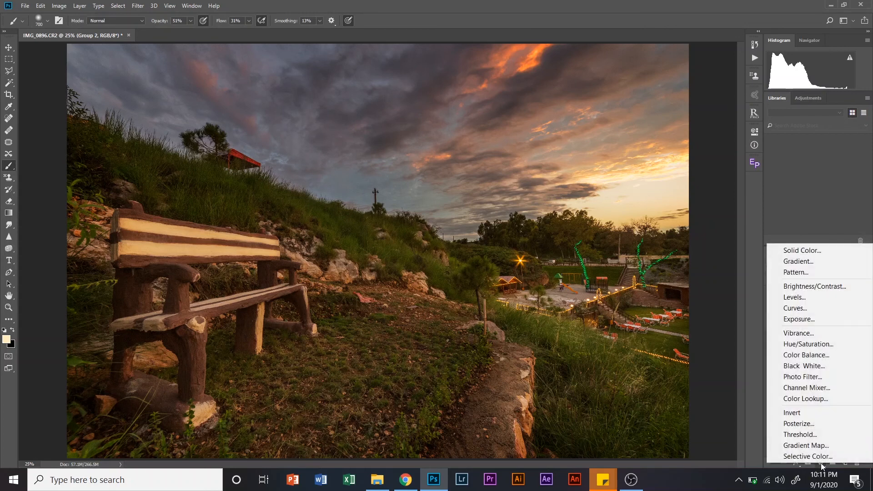
pyautogui.click(809, 348)
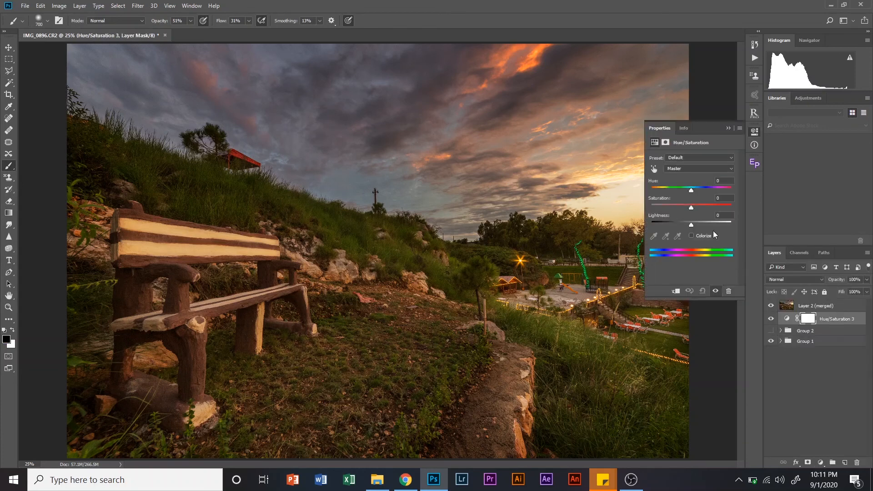
pyautogui.moveTo(691, 206); pyautogui.dragTo(671, 208)
pyautogui.click(690, 207)
pyautogui.moveTo(823, 324); pyautogui.dragTo(819, 303)
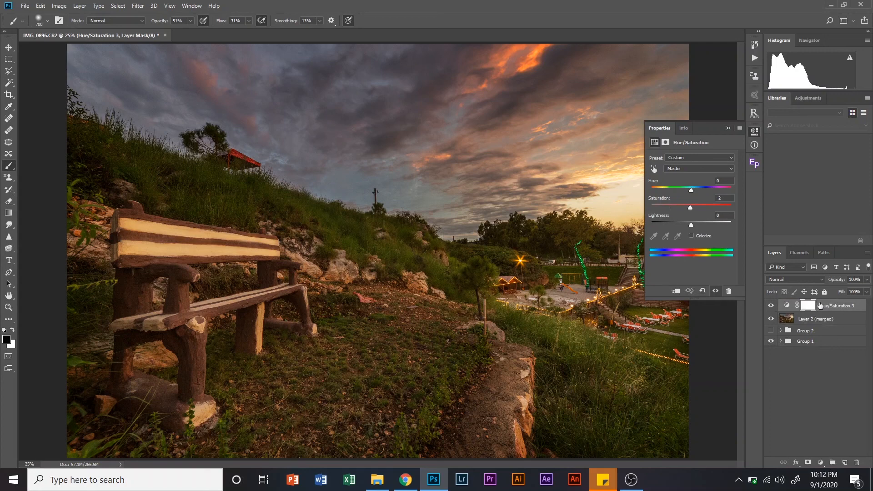
pyautogui.moveTo(691, 208)
pyautogui.mouseDown()
pyautogui.moveTo(702, 207)
pyautogui.moveTo(680, 208)
pyautogui.moveTo(690, 207)
pyautogui.mouseUp()
pyautogui.click(727, 128)
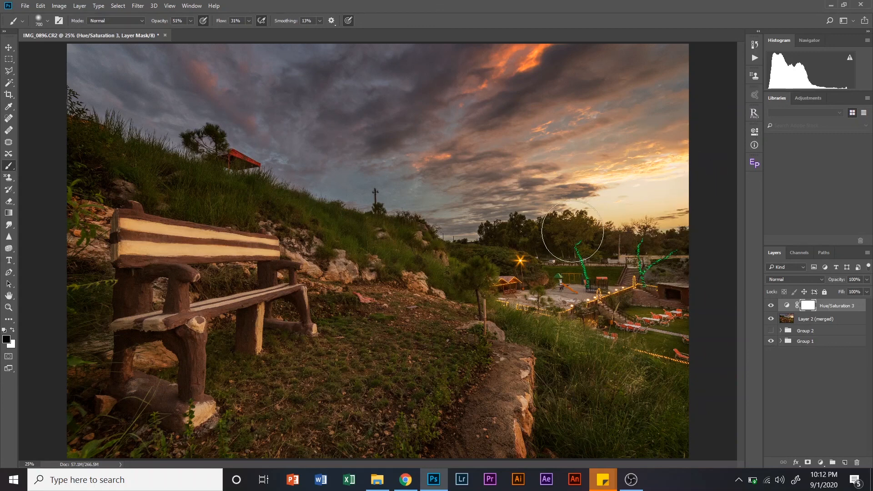